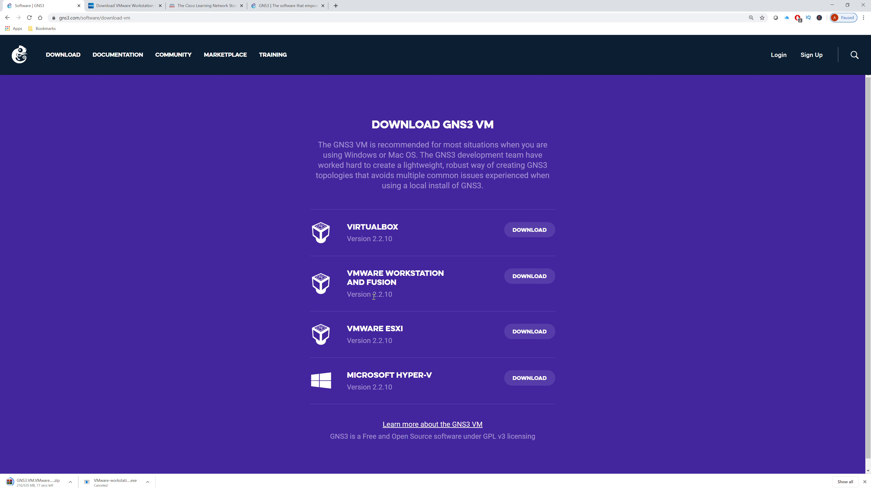
Open a new Chrome tab while the GNS3 VM for VMware downloads
{"action": "key", "text": "ctrl+t"}
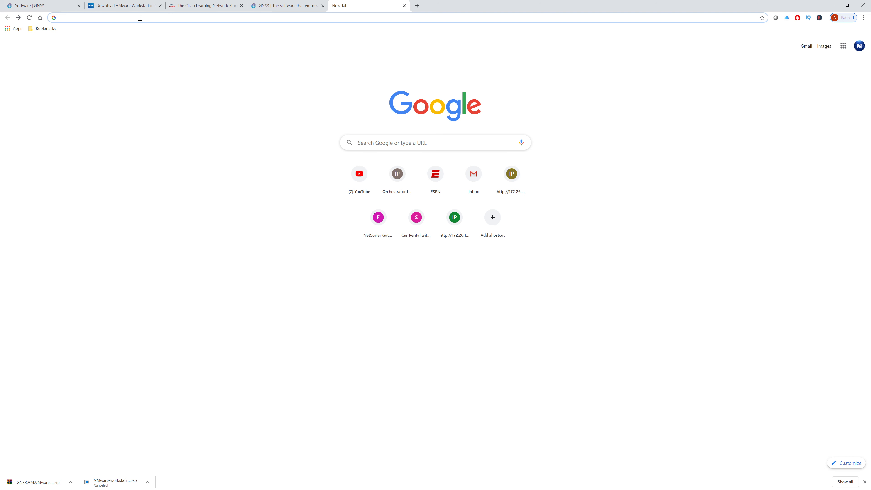
Search 'vm' and start downloading VMware Workstation 15.5 Pro for Windows, then close VMware's page
{"action": "type", "text": "vm"}
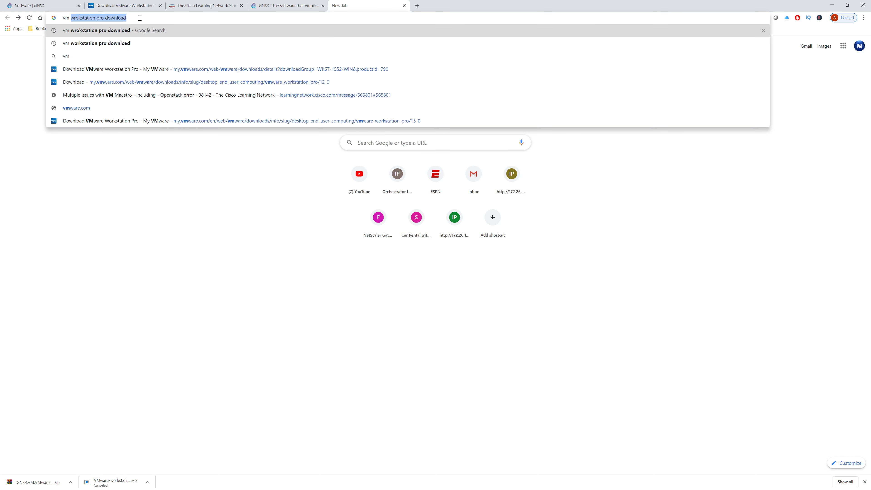
{"action": "key", "text": "Return"}
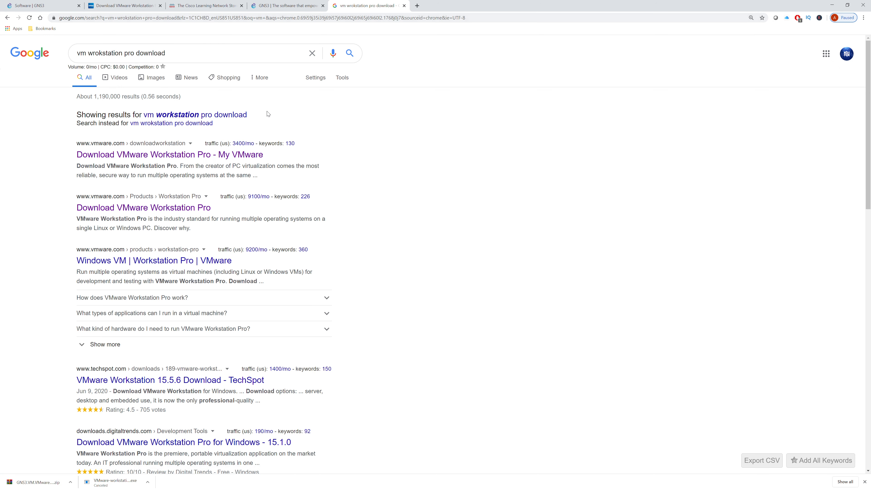
{"action": "left_click", "coordinate": [191, 209]}
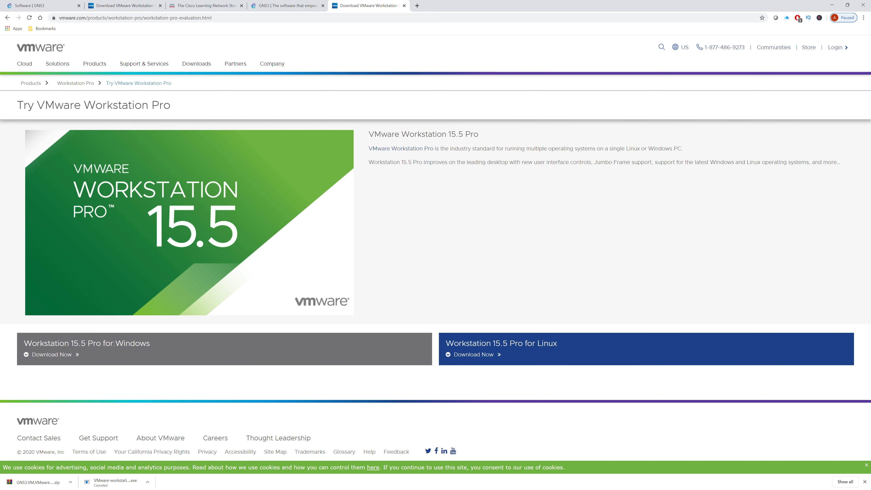
{"action": "left_click", "coordinate": [64, 356]}
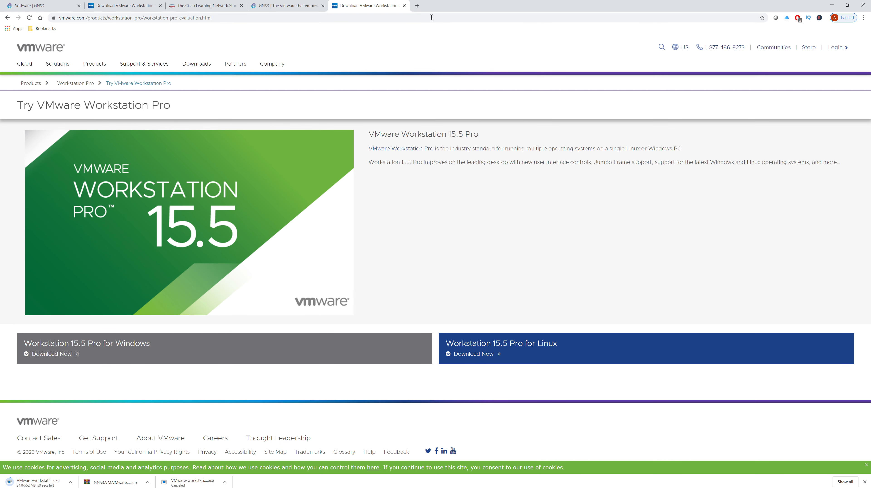
{"action": "left_click", "coordinate": [404, 5]}
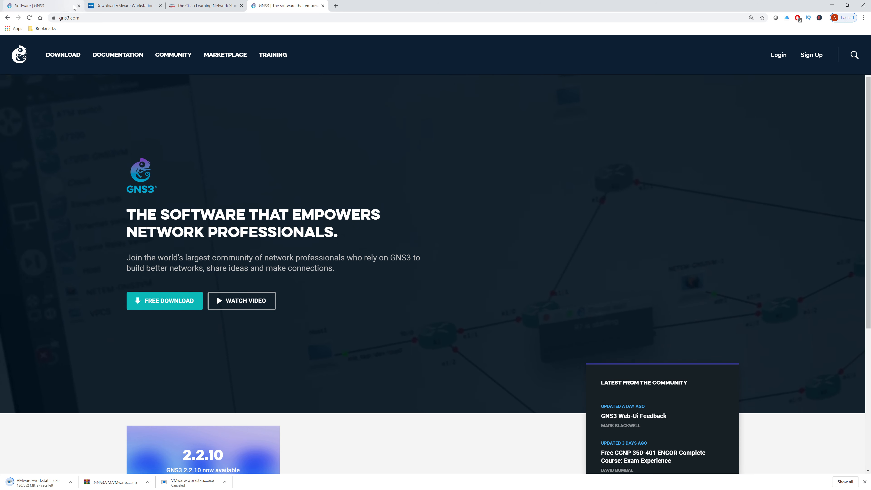
Download the Network Automation appliance template from the GNS3 Marketplace appliances list
{"action": "left_click", "coordinate": [243, 56]}
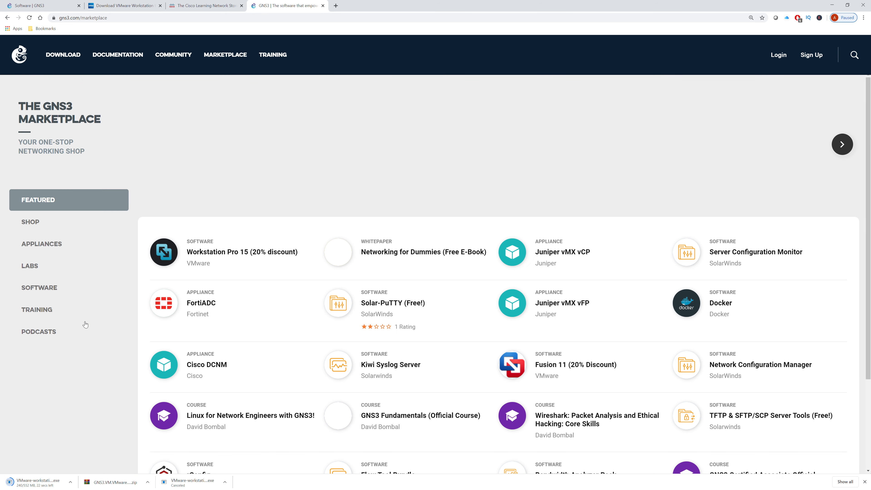
{"action": "left_click", "coordinate": [55, 245]}
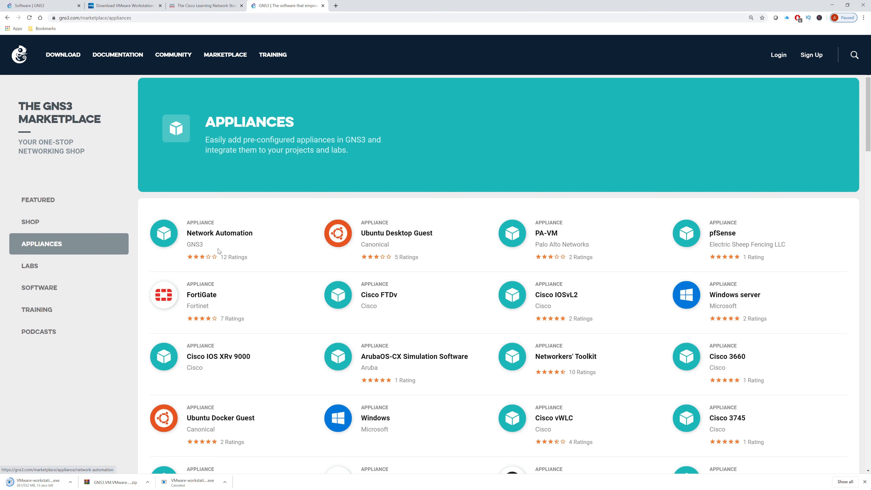
{"action": "left_click", "coordinate": [219, 235]}
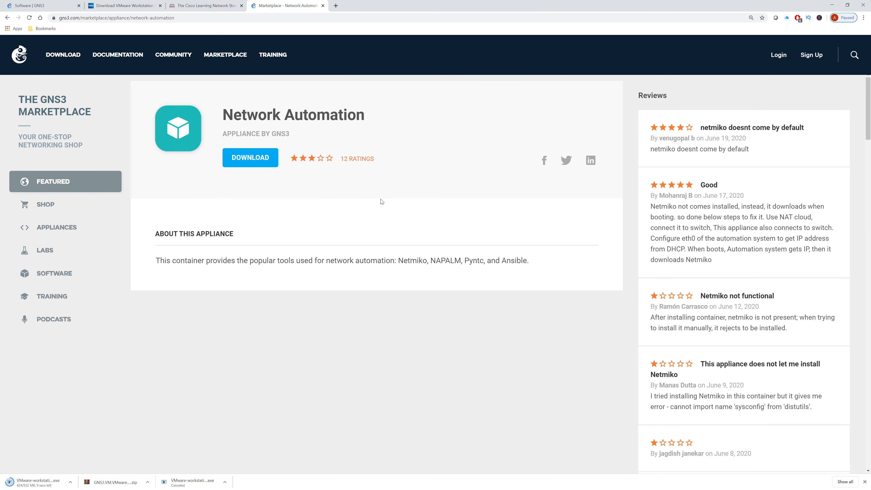
{"action": "left_click", "coordinate": [262, 158]}
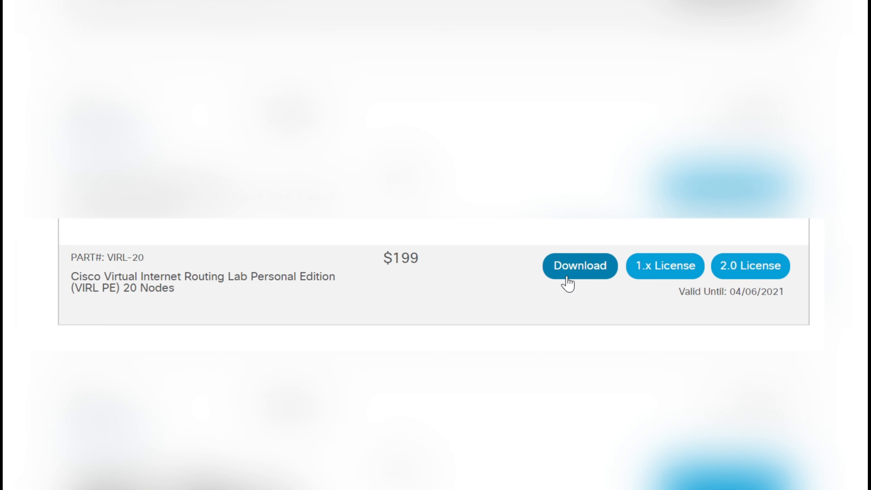
Download the IOSvL2 15.2(4055)E image from VIRL PE release 1, accepting the licence agreement
{"action": "left_click", "coordinate": [580, 266]}
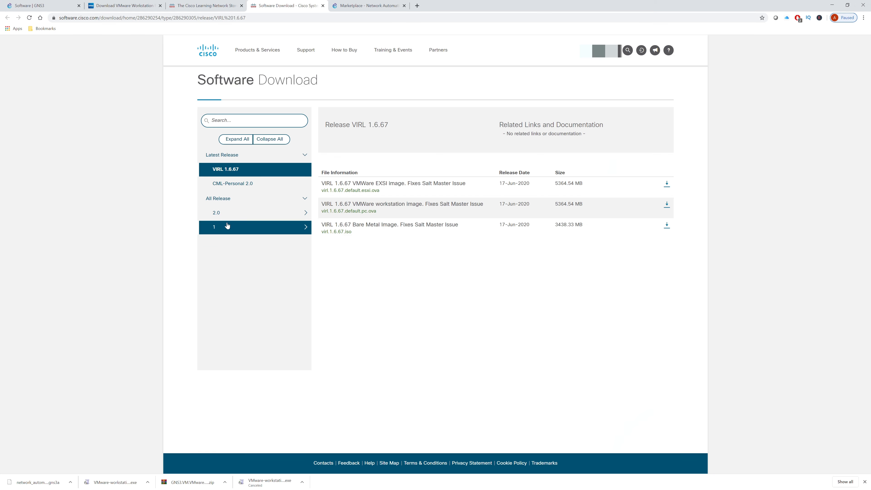
{"action": "left_click", "coordinate": [241, 230]}
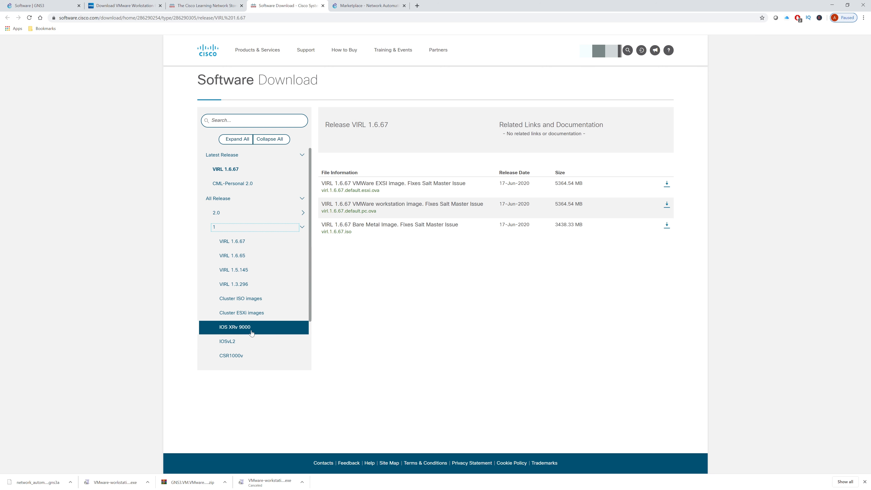
{"action": "scroll", "coordinate": [245, 335], "scroll_direction": "down", "scroll_amount": 2}
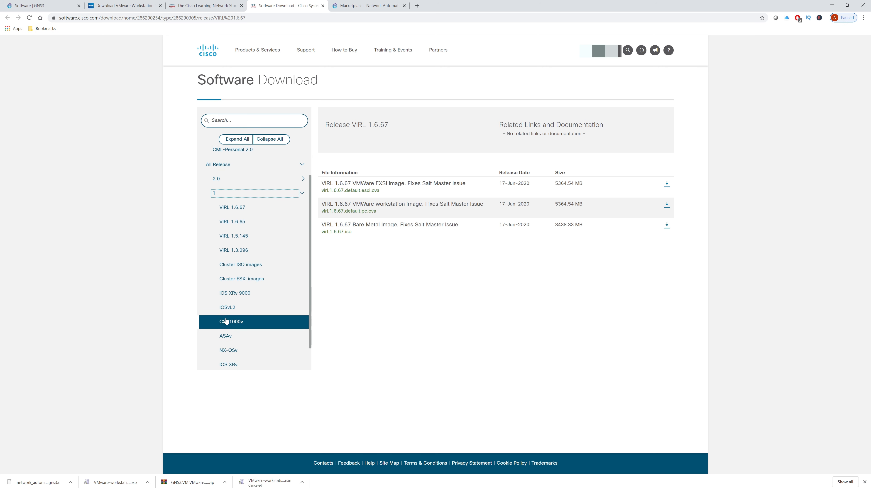
{"action": "scroll", "coordinate": [254, 313], "scroll_direction": "down", "scroll_amount": 1}
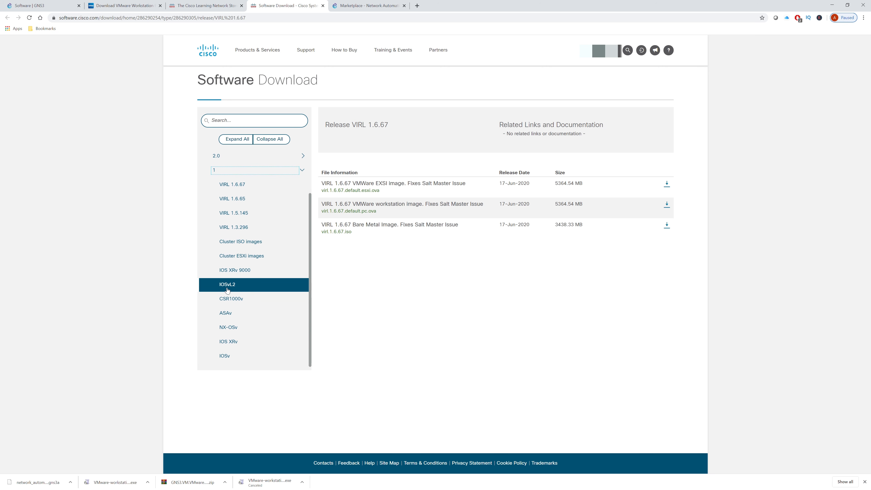
{"action": "left_click", "coordinate": [286, 285]}
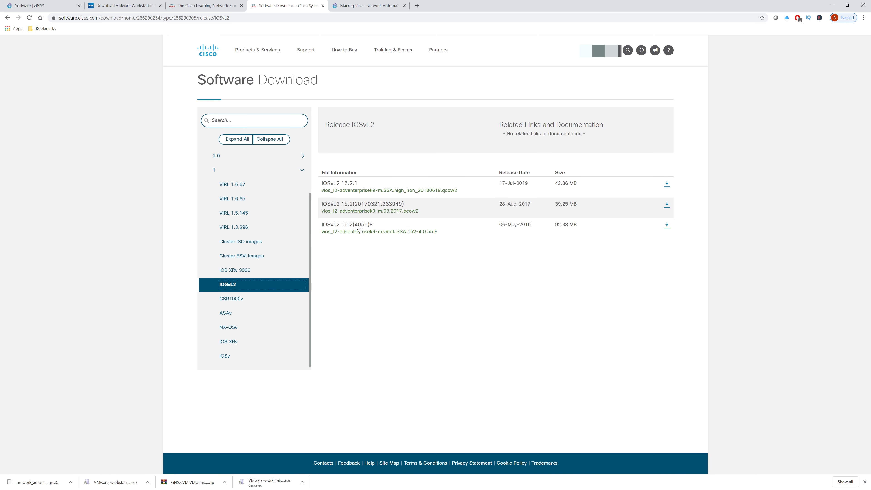
{"action": "mouse_move", "coordinate": [360, 229]}
{"action": "left_click", "coordinate": [667, 228]}
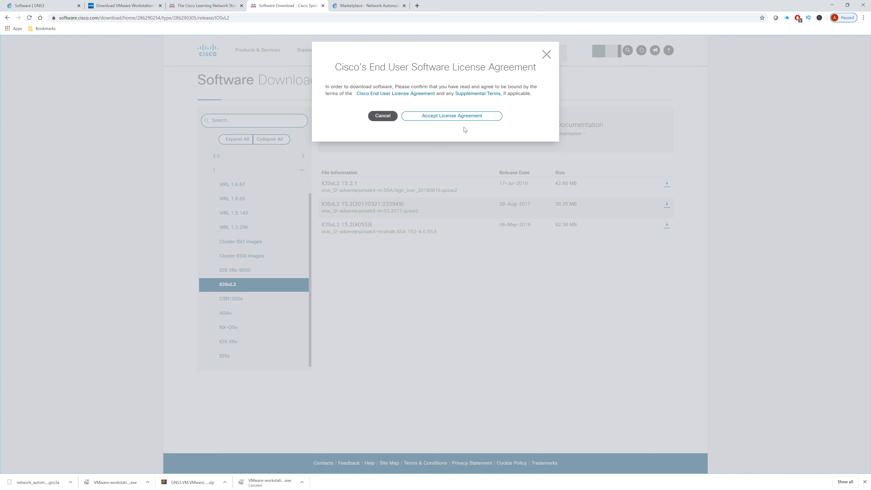
{"action": "left_click", "coordinate": [448, 117]}
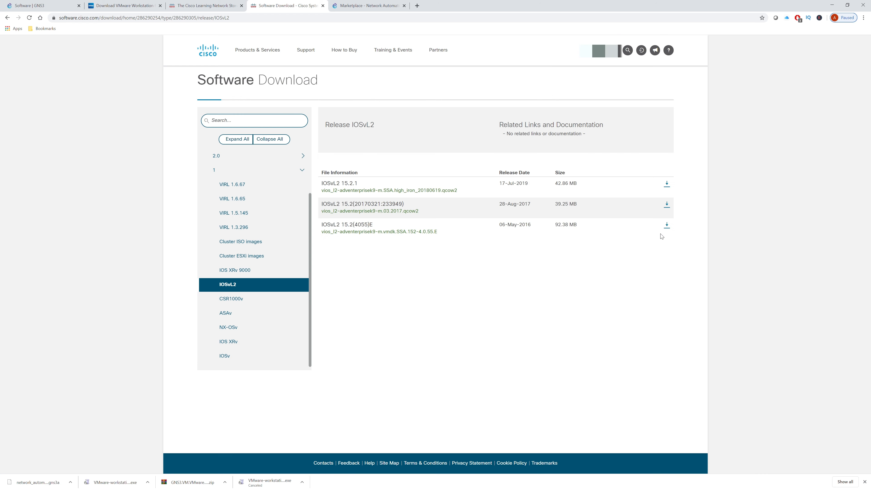
Download the IOSv 15.6(2)T image, accepting the licence agreement
{"action": "left_click", "coordinate": [226, 357]}
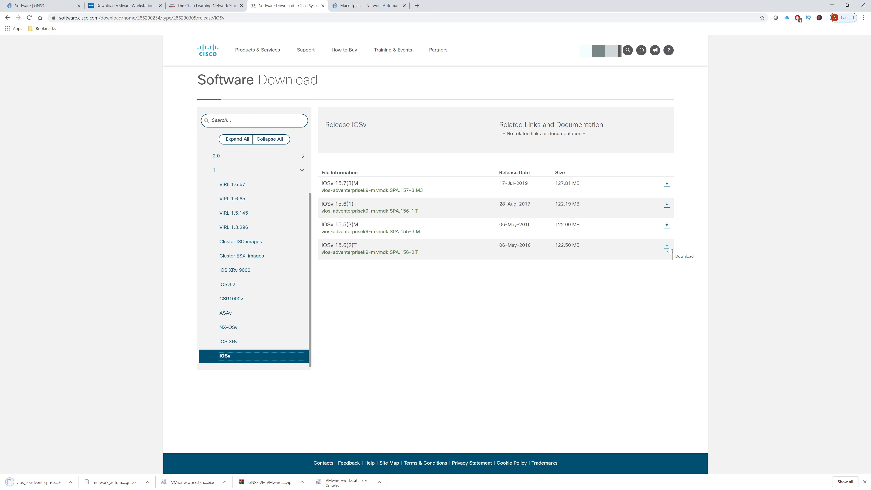
{"action": "left_click", "coordinate": [668, 246]}
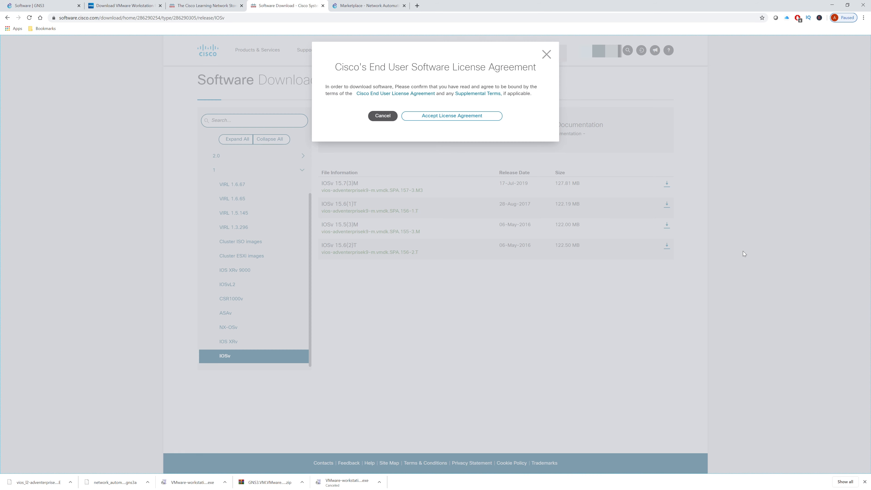
{"action": "left_click", "coordinate": [455, 117]}
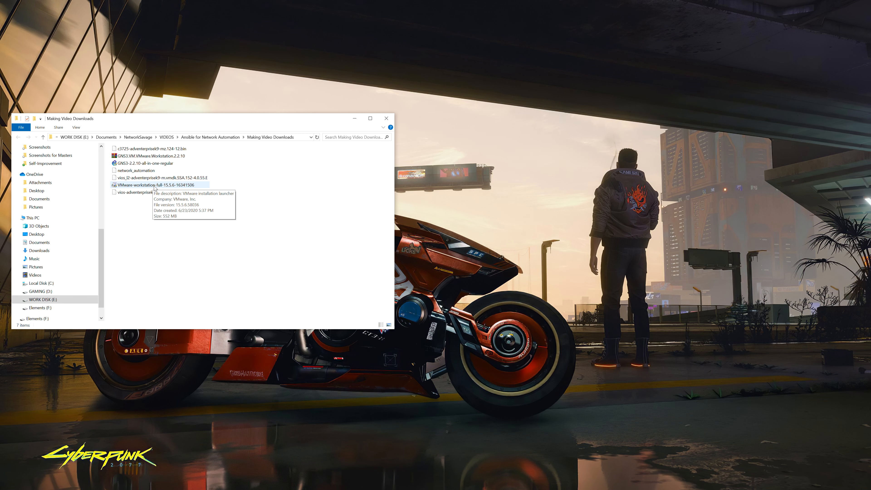
Run the VMware Workstation installer, accept the licence terms and keep the default install location
{"action": "double_click", "coordinate": [157, 187]}
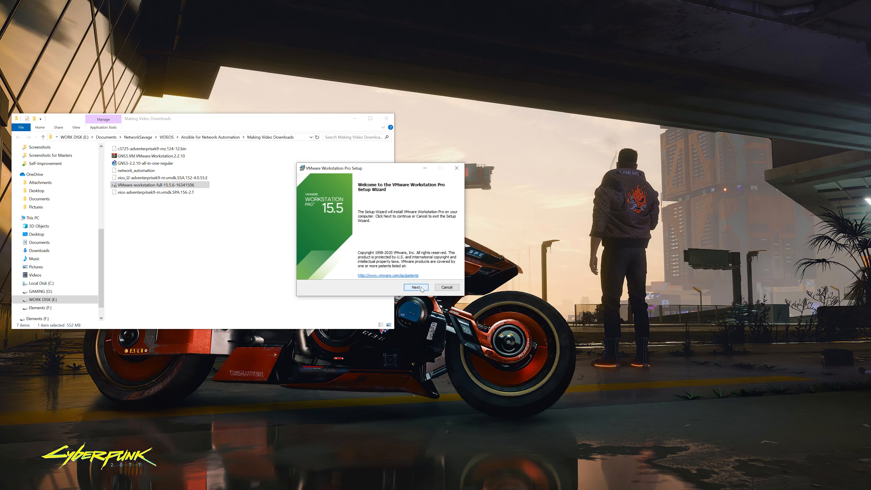
{"action": "left_click", "coordinate": [415, 287]}
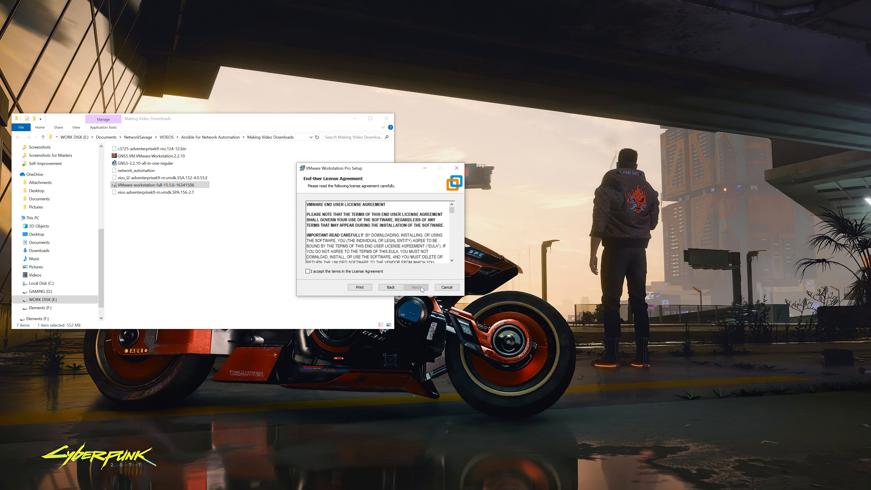
{"action": "left_click", "coordinate": [347, 272]}
{"action": "left_click", "coordinate": [417, 288]}
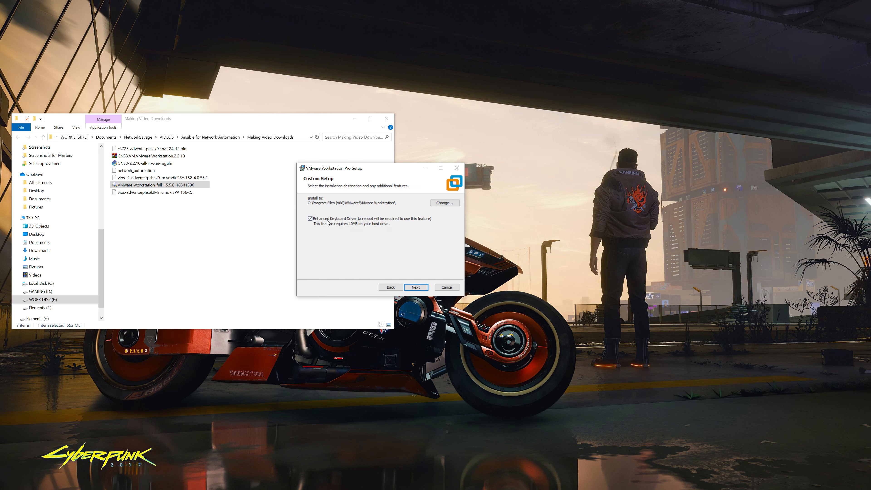
{"action": "key", "text": "Return"}
Opt out of the Customer Experience Improvement Program, install, and finish with the 30-day trial
{"action": "left_click", "coordinate": [338, 227]}
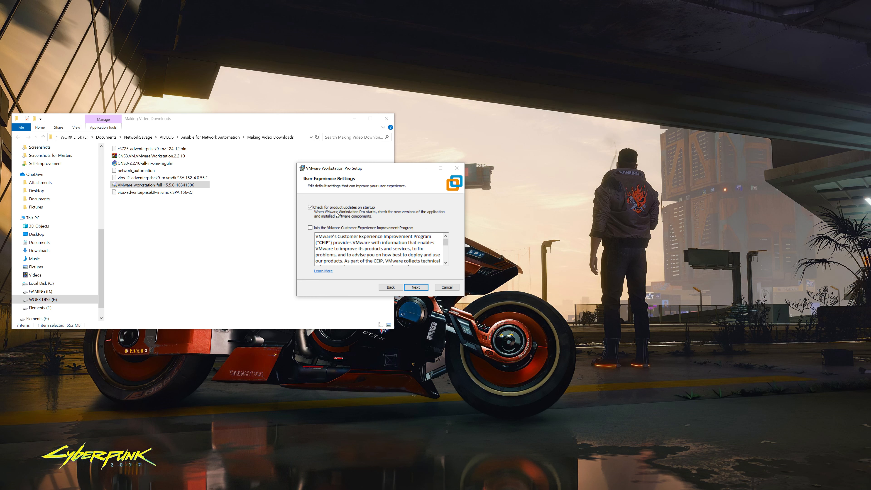
{"action": "left_click", "coordinate": [416, 287]}
{"action": "left_click", "coordinate": [416, 288]}
{"action": "left_click", "coordinate": [423, 289]}
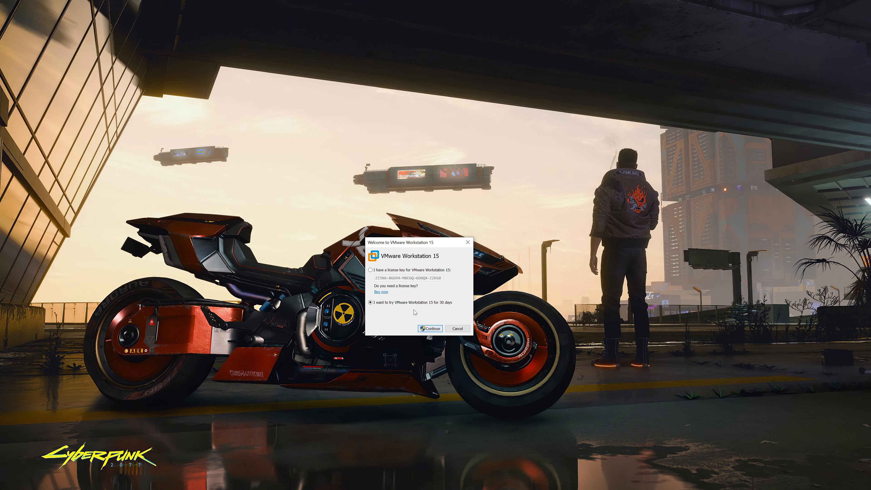
{"action": "left_click", "coordinate": [437, 330]}
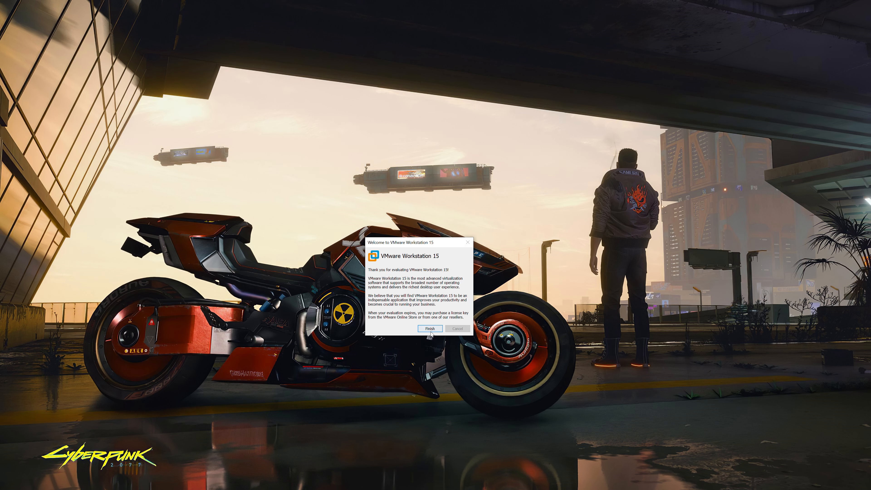
{"action": "left_click", "coordinate": [431, 329]}
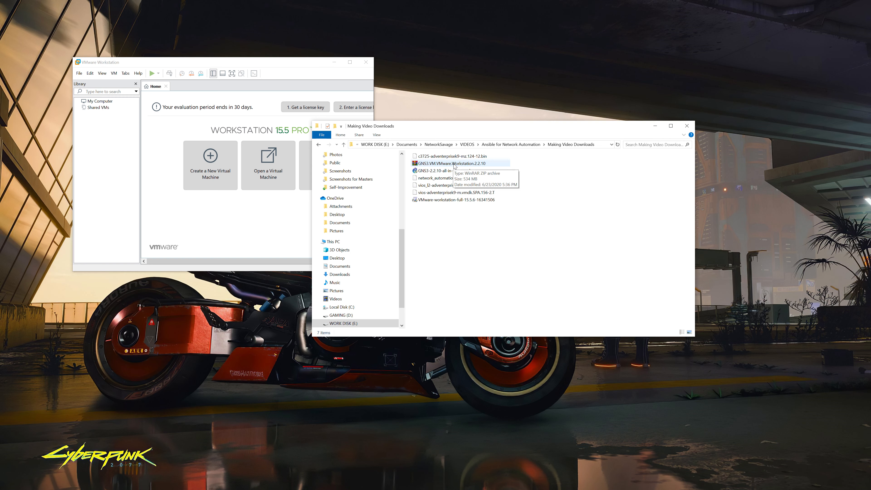
Extract the GNS3 VM zip to GNS3.VM.VMware.Workstation.2.2.10\ and open that folder
{"action": "right_click", "coordinate": [455, 166]}
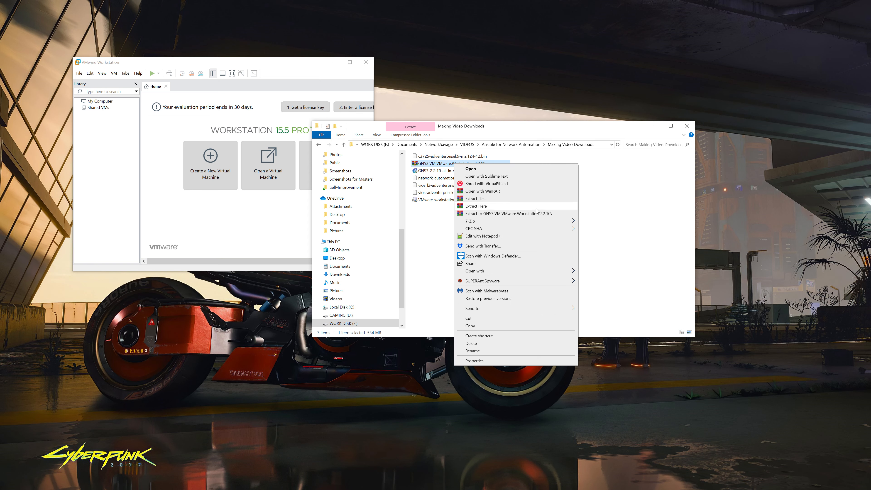
{"action": "left_click", "coordinate": [536, 214]}
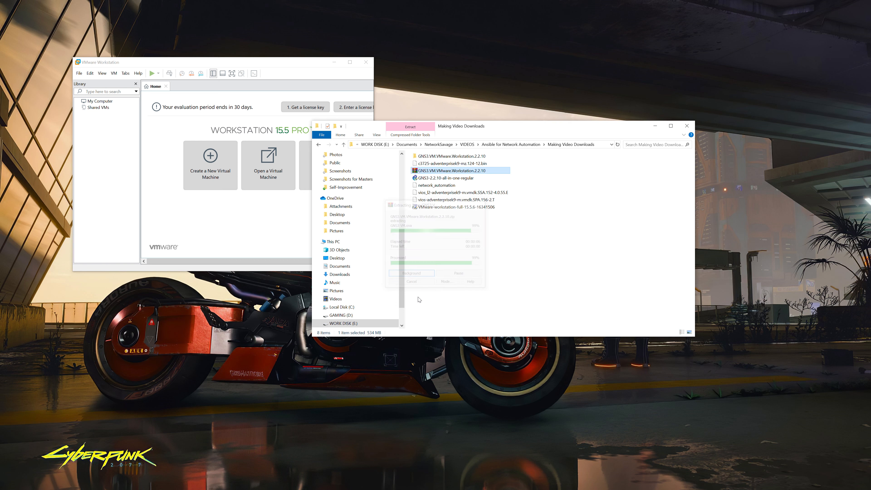
{"action": "left_click", "coordinate": [467, 157]}
{"action": "double_click", "coordinate": [466, 156]}
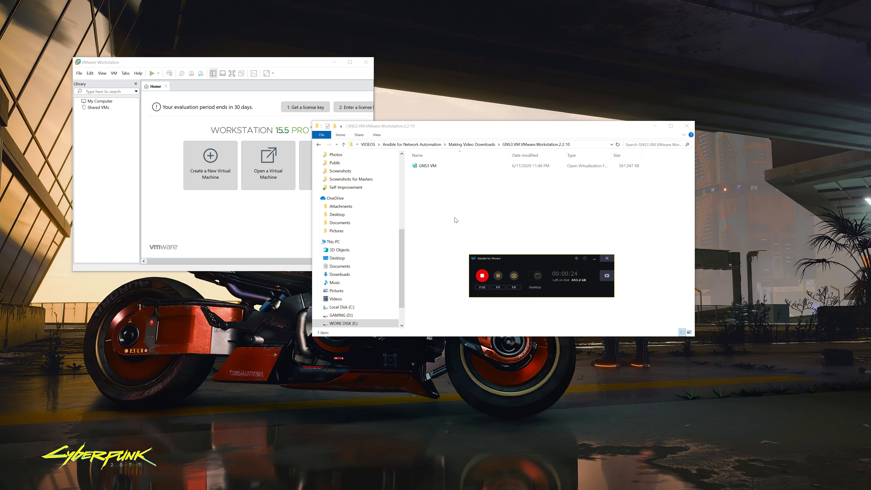
Open and import the GNS3 VM appliance file in VMware Workstation, then power it on
{"action": "left_click", "coordinate": [79, 74]}
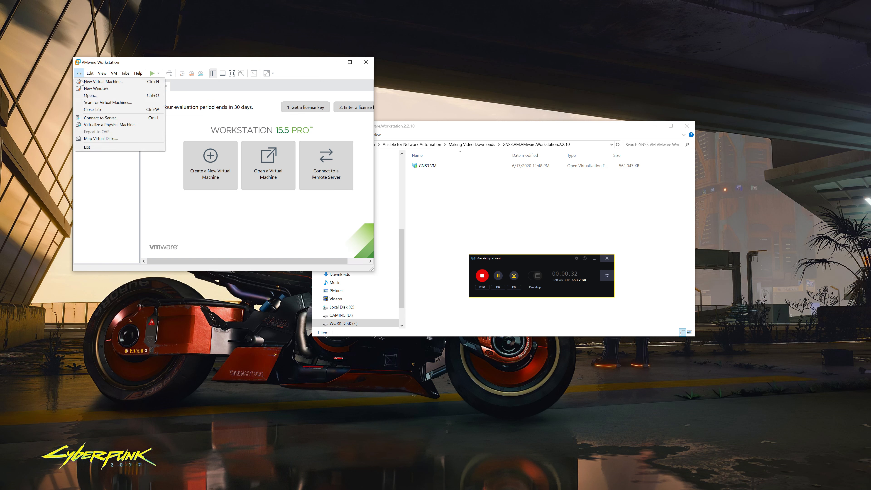
{"action": "left_click", "coordinate": [90, 96]}
{"action": "left_click", "coordinate": [162, 115]}
{"action": "left_click", "coordinate": [280, 262]}
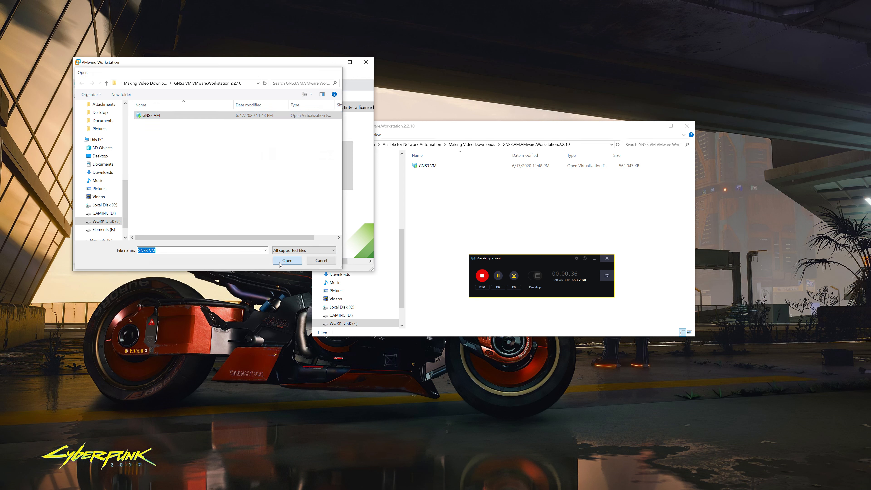
{"action": "left_click", "coordinate": [239, 196]}
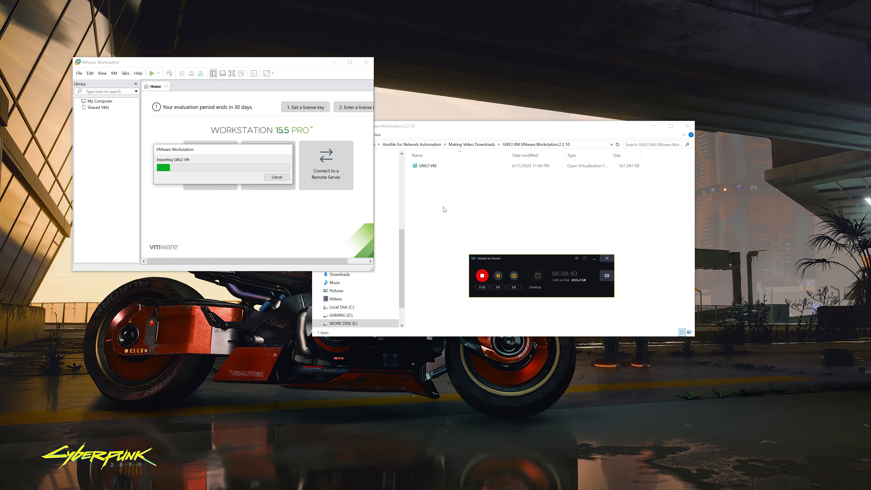
{"action": "left_click", "coordinate": [451, 219]}
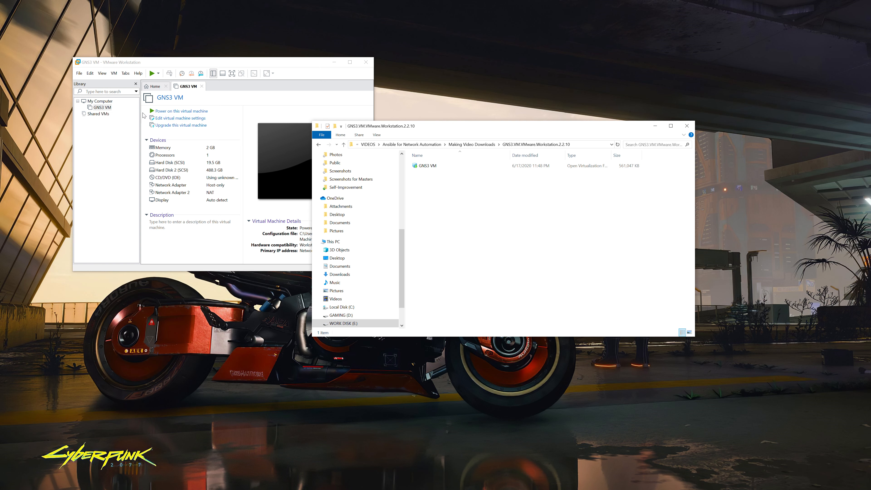
{"action": "left_click", "coordinate": [165, 111]}
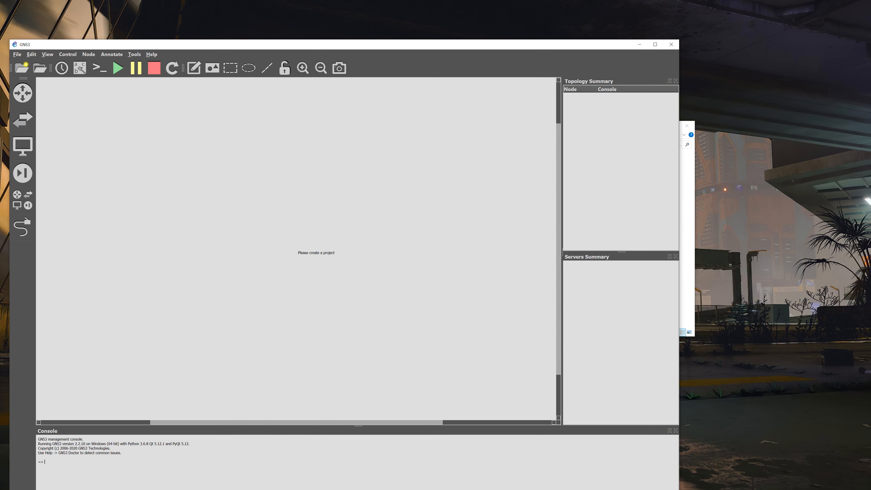
Move GNS3 aside to check the GNS3 VM console's server details, then return to GNS3
{"action": "left_click_drag", "start_coordinate": [350, 47], "coordinate": [479, 20]}
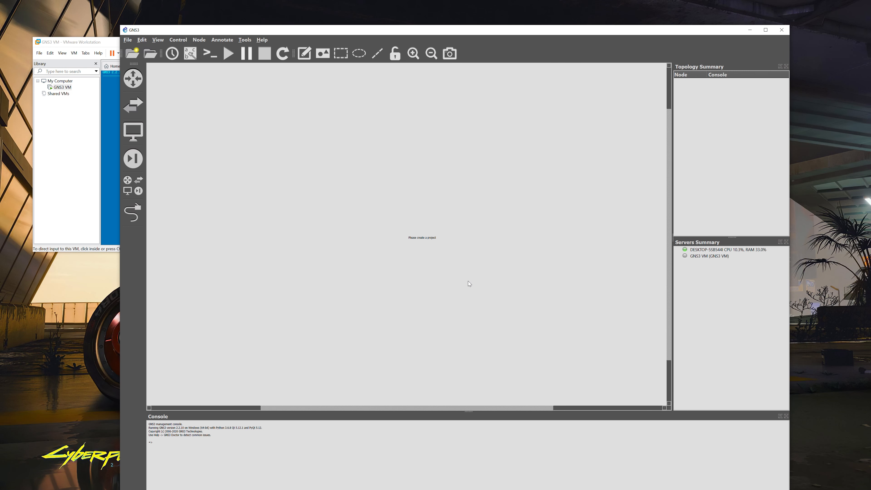
{"action": "left_click", "coordinate": [109, 42]}
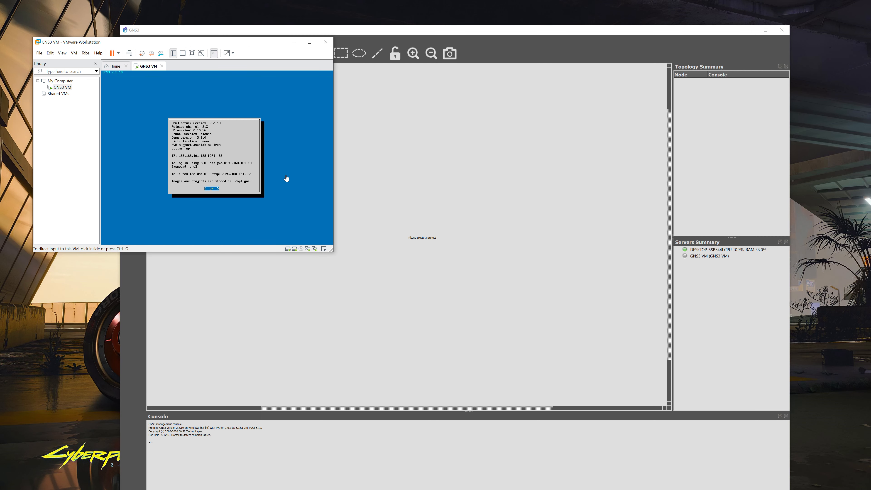
{"action": "left_click", "coordinate": [457, 184]}
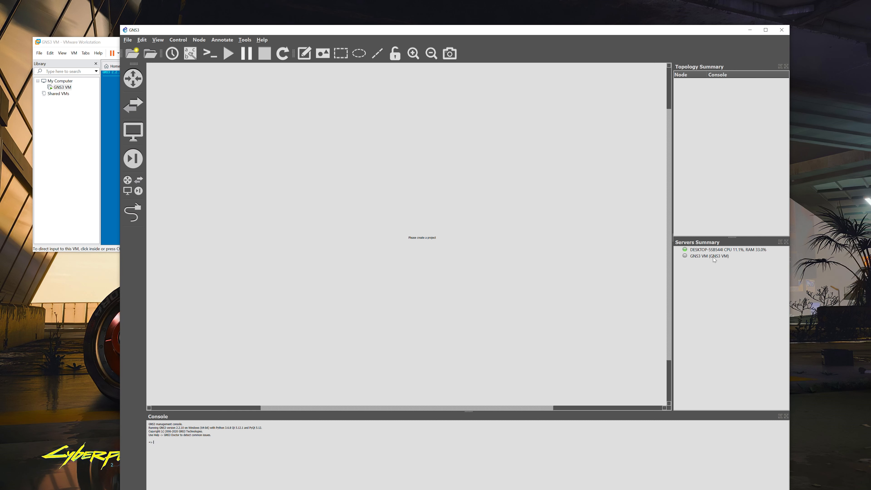
{"action": "left_click", "coordinate": [144, 41]}
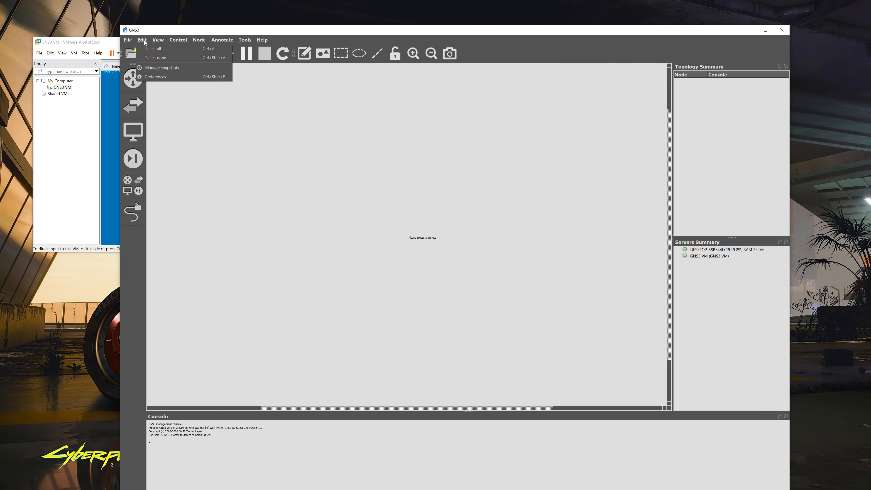
Enable the GNS3 VM in Preferences using VMware Workstation, then apply and save
{"action": "left_click", "coordinate": [153, 77]}
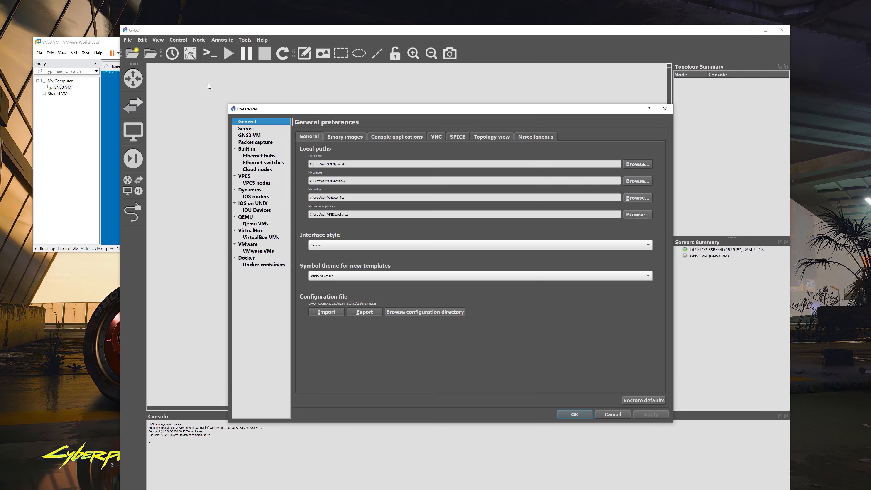
{"action": "left_click", "coordinate": [243, 136]}
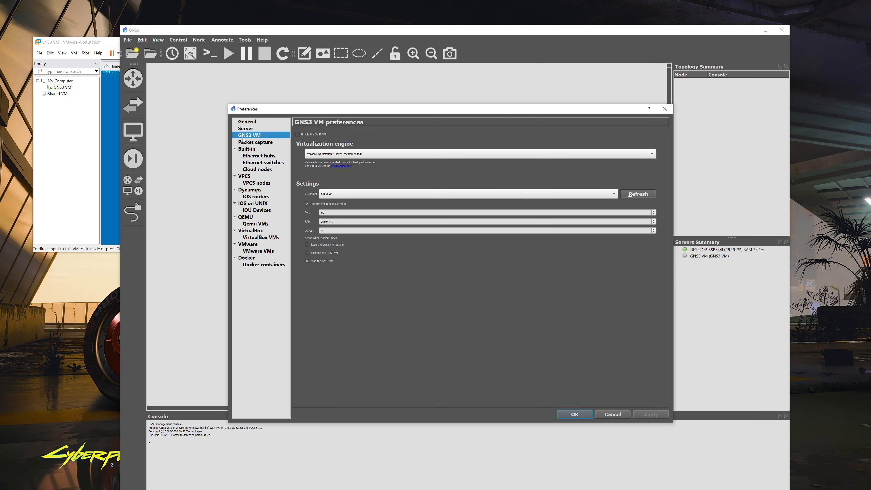
{"action": "left_click", "coordinate": [298, 135]}
{"action": "left_click", "coordinate": [651, 415]}
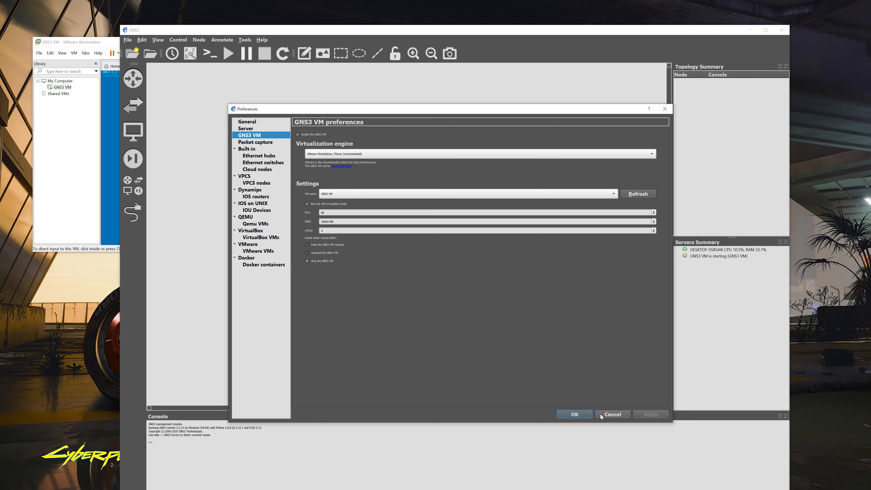
{"action": "left_click", "coordinate": [575, 414]}
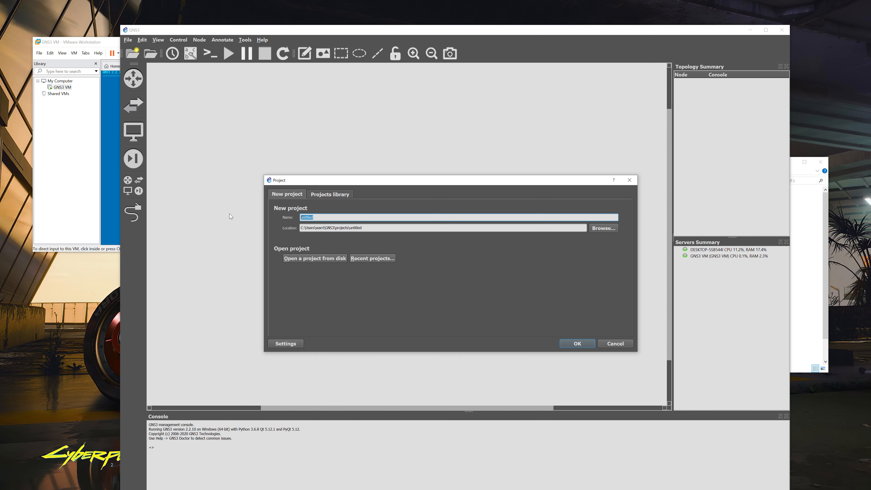
Create a new project named 'practice 3', overwriting the existing one
{"action": "type", "text": "practice 3"}
{"action": "key", "text": "Return"}
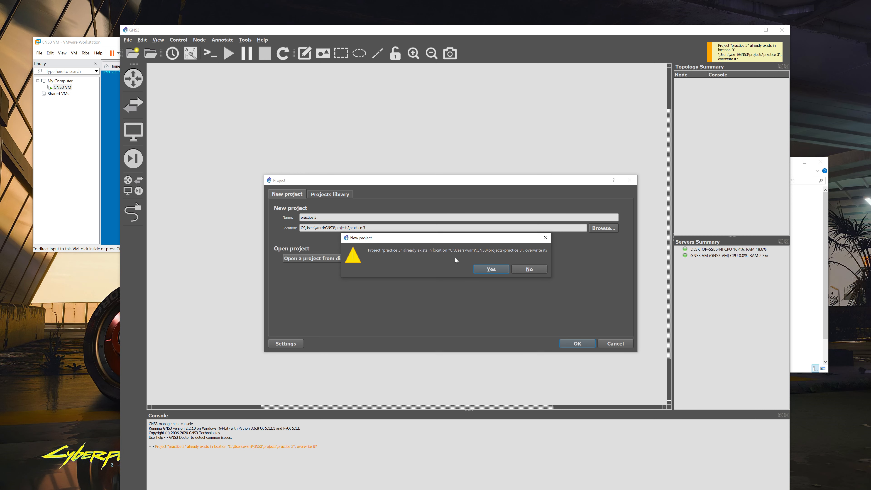
{"action": "left_click", "coordinate": [491, 269]}
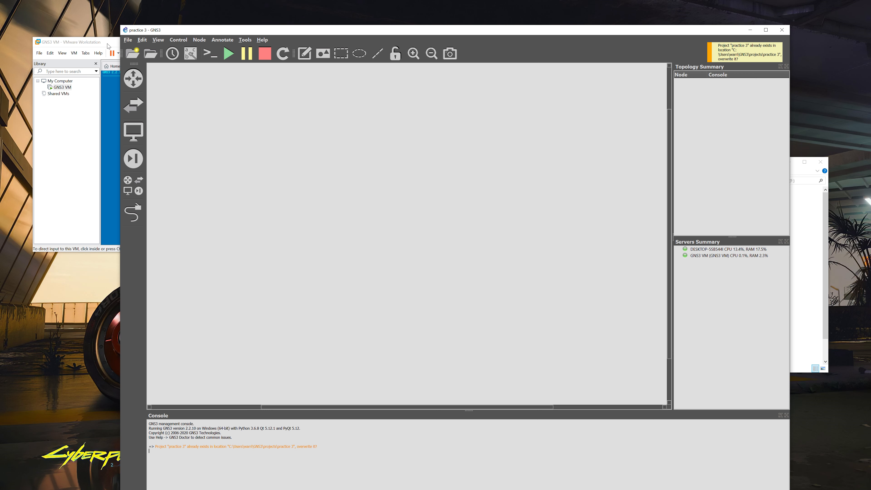
{"action": "left_click", "coordinate": [544, 31]}
{"action": "left_click", "coordinate": [142, 40]}
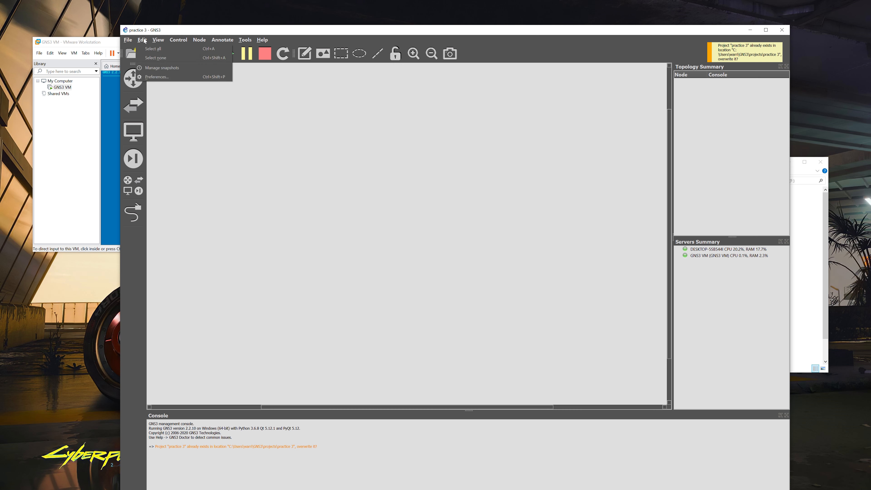
{"action": "left_click", "coordinate": [165, 77]}
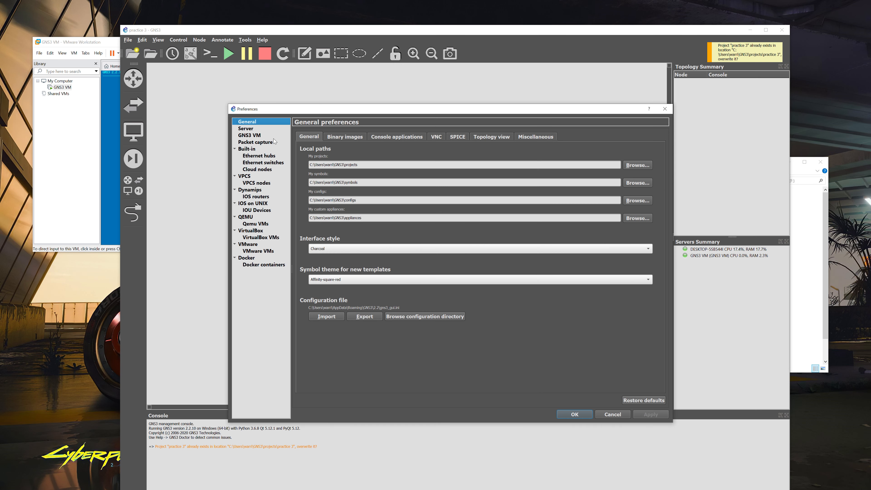
{"action": "left_click", "coordinate": [249, 135]}
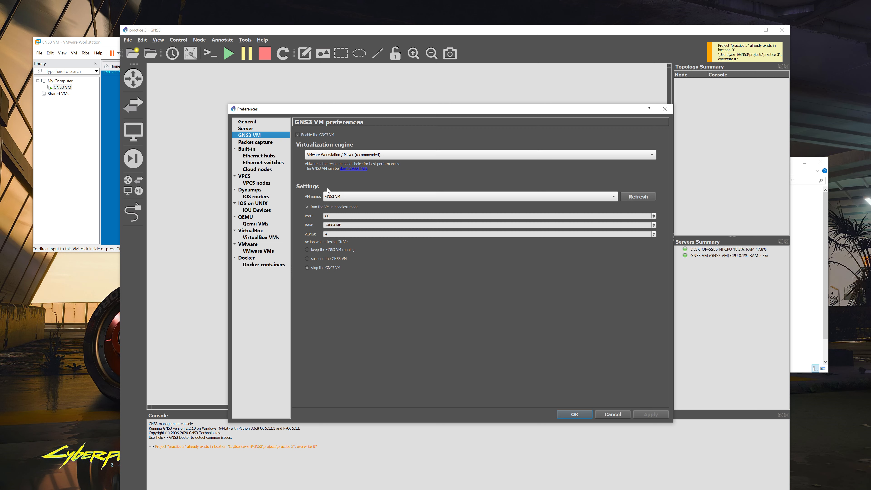
{"action": "left_click", "coordinate": [574, 414]}
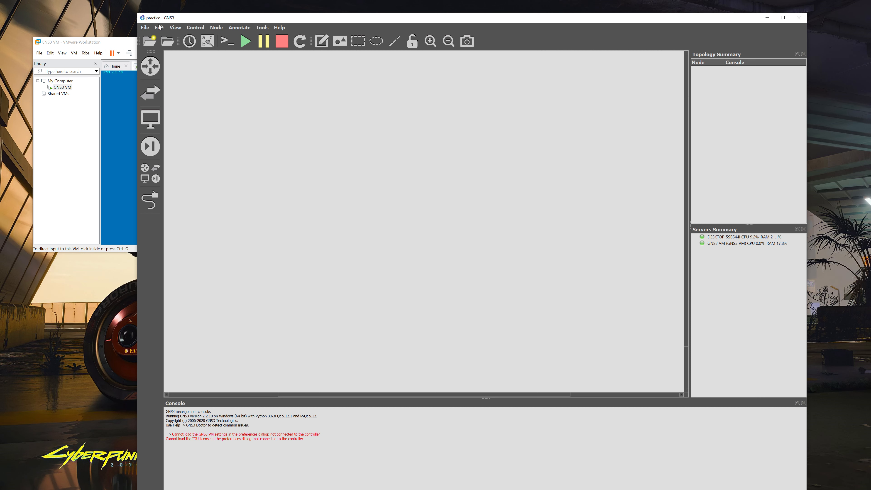
{"action": "left_click", "coordinate": [147, 28]}
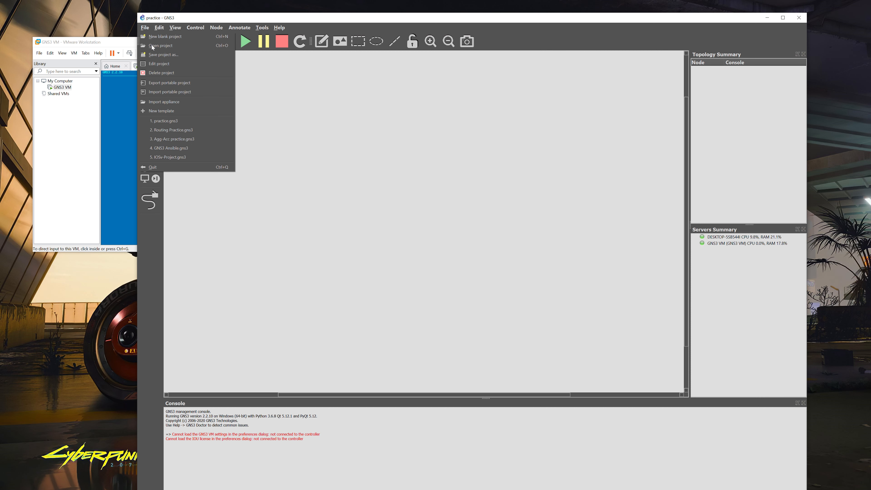
Begin a new template from the server's Routers list and install the Cisco IOSv appliance
{"action": "left_click", "coordinate": [164, 111]}
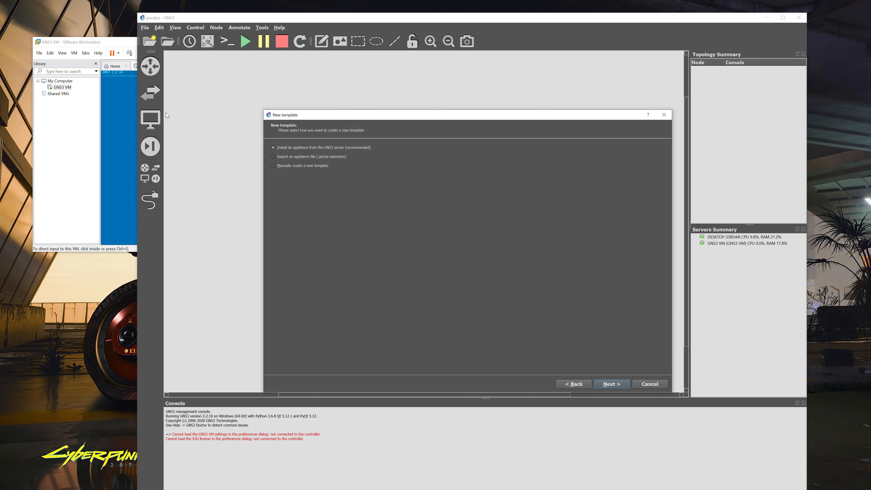
{"action": "left_click", "coordinate": [612, 384]}
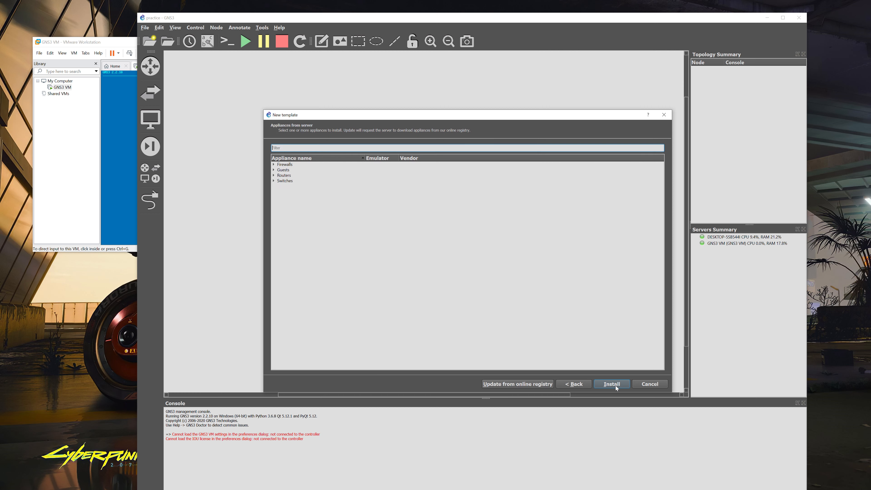
{"action": "left_click", "coordinate": [274, 175]}
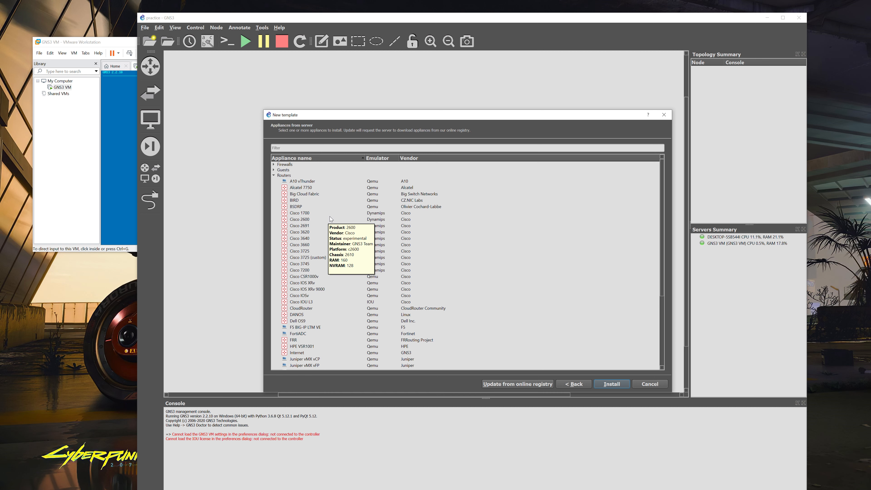
{"action": "scroll", "coordinate": [330, 216], "scroll_direction": "down", "scroll_amount": 2}
{"action": "left_click", "coordinate": [374, 261]}
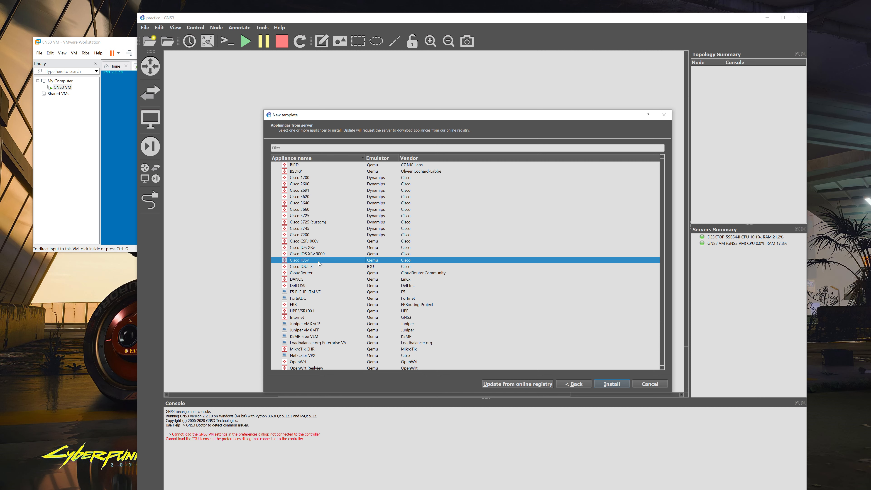
{"action": "mouse_move", "coordinate": [319, 264]}
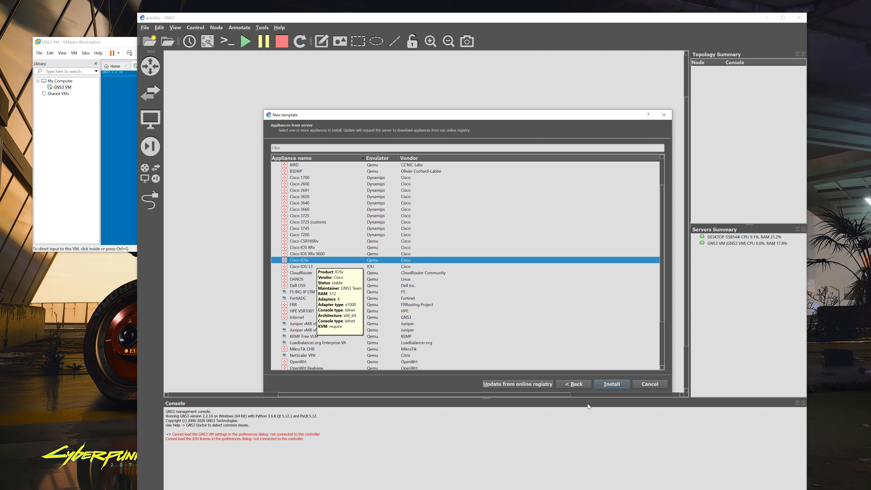
{"action": "left_click", "coordinate": [612, 385]}
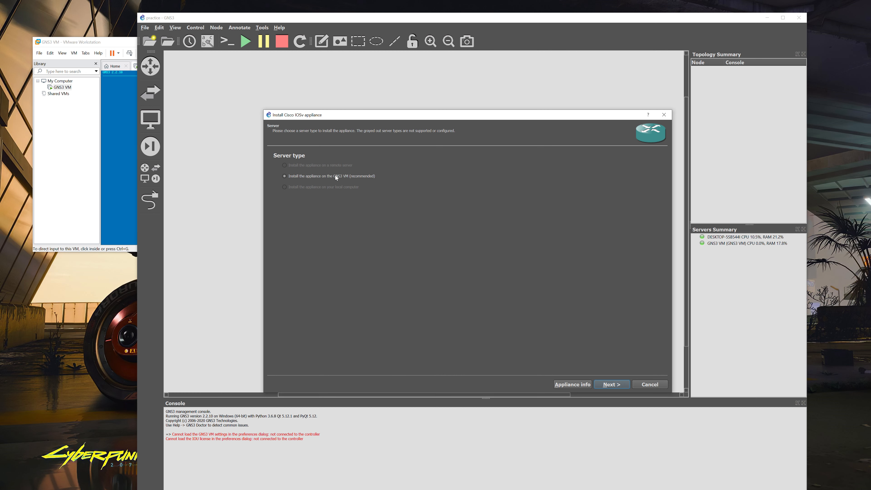
Target the GNS3 VM with the default Qemu binary and download IOSv_startup_config.img for 15.6(2)T
{"action": "left_click", "coordinate": [612, 384]}
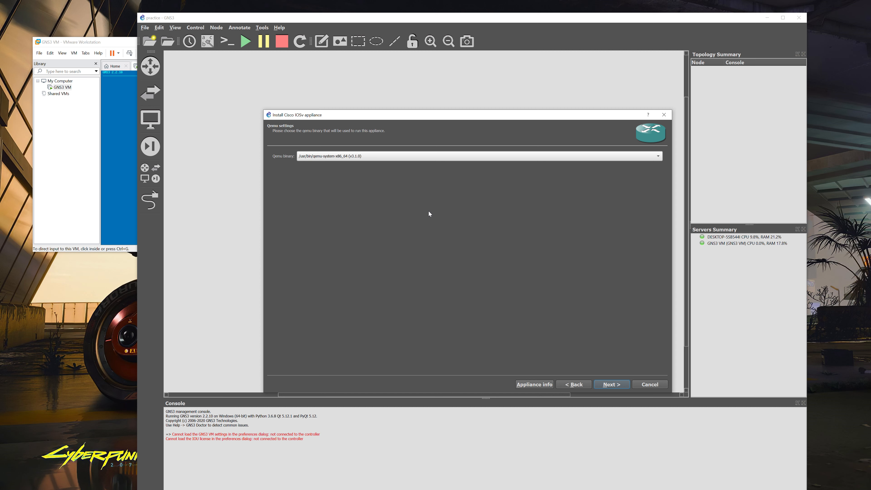
{"action": "left_click", "coordinate": [610, 386]}
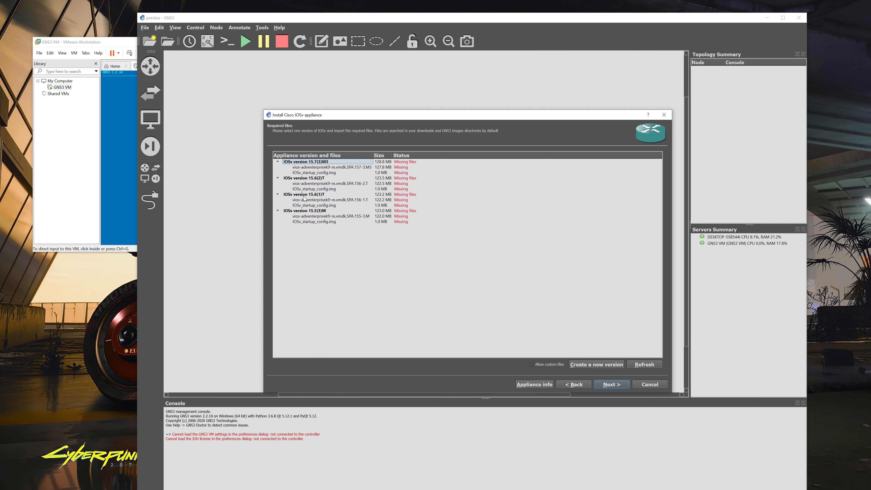
{"action": "left_click", "coordinate": [317, 190]}
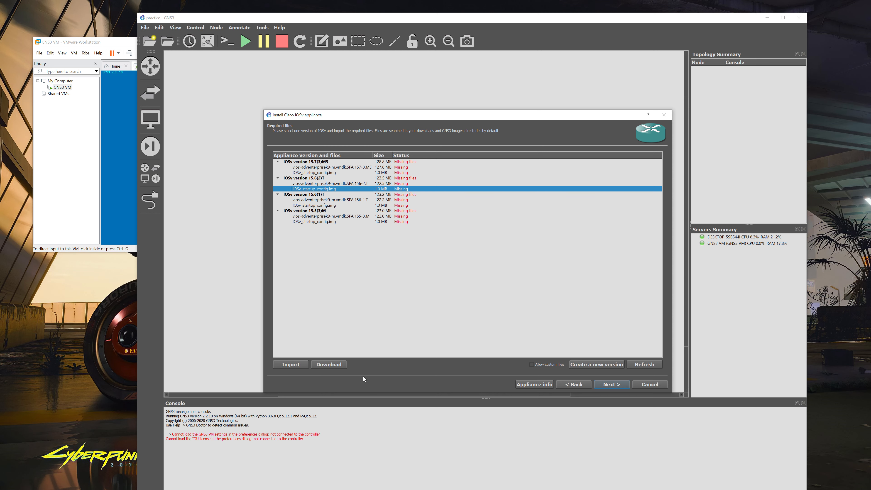
{"action": "left_click", "coordinate": [330, 365]}
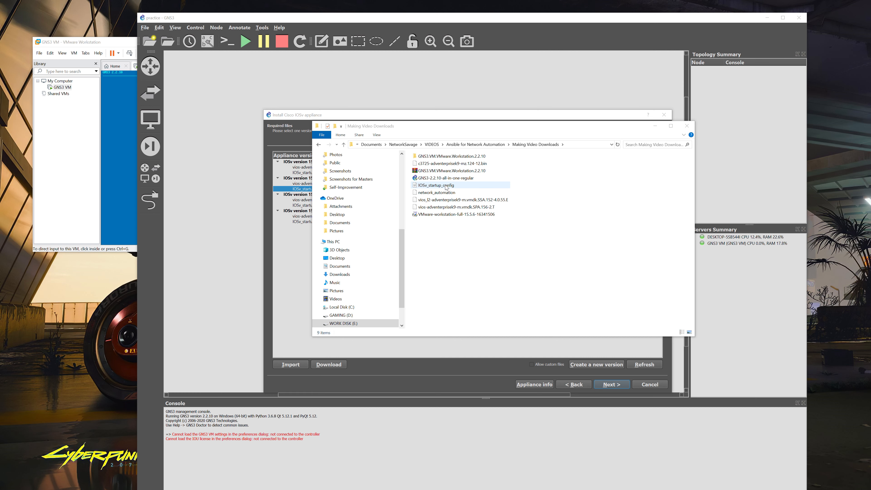
Import IOSv_startup_config and the vios-adventerprisek9-m.vmdk.SPA.156-2.T image to the GNS3 VM
{"action": "left_click_drag", "start_coordinate": [590, 132], "coordinate": [724, 168]}
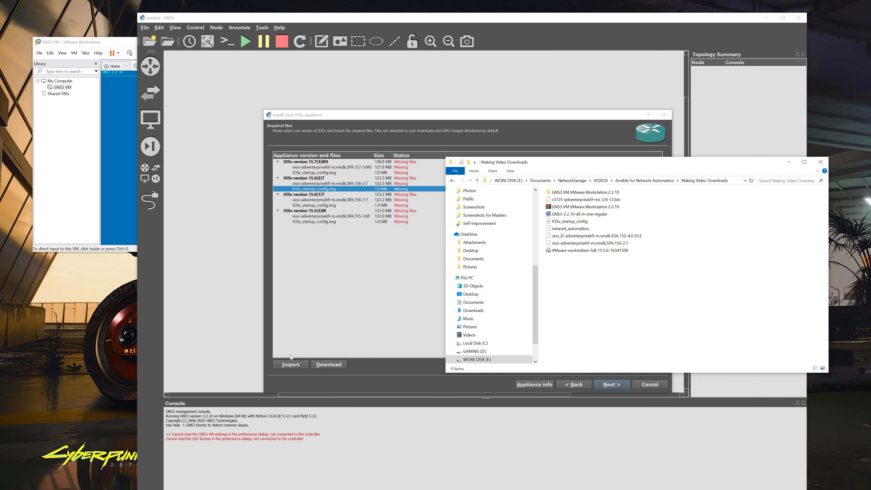
{"action": "left_click", "coordinate": [291, 365]}
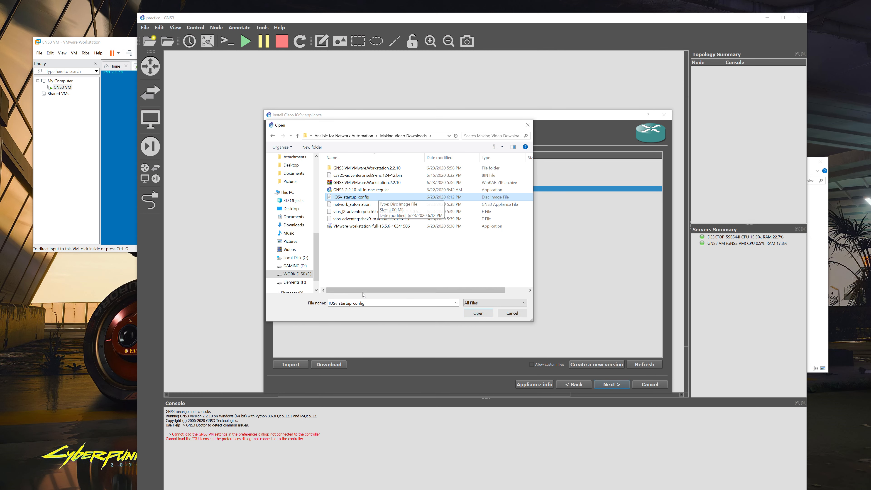
{"action": "left_click", "coordinate": [479, 313]}
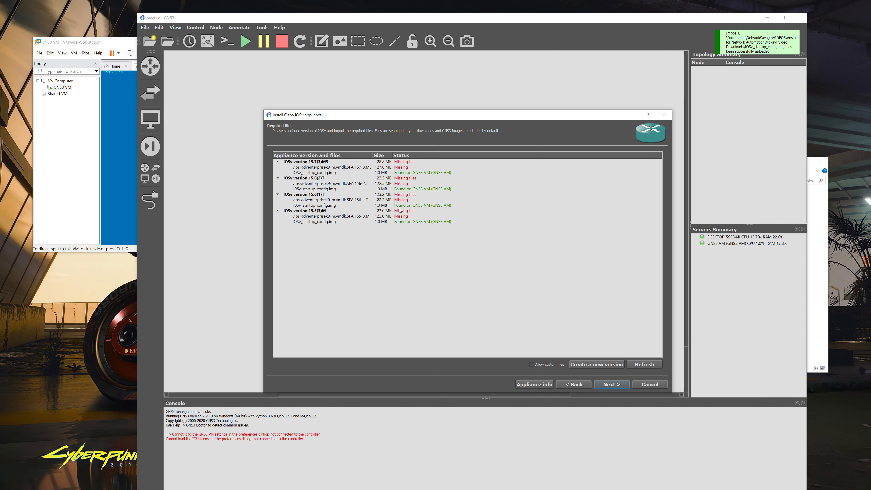
{"action": "left_click", "coordinate": [344, 184]}
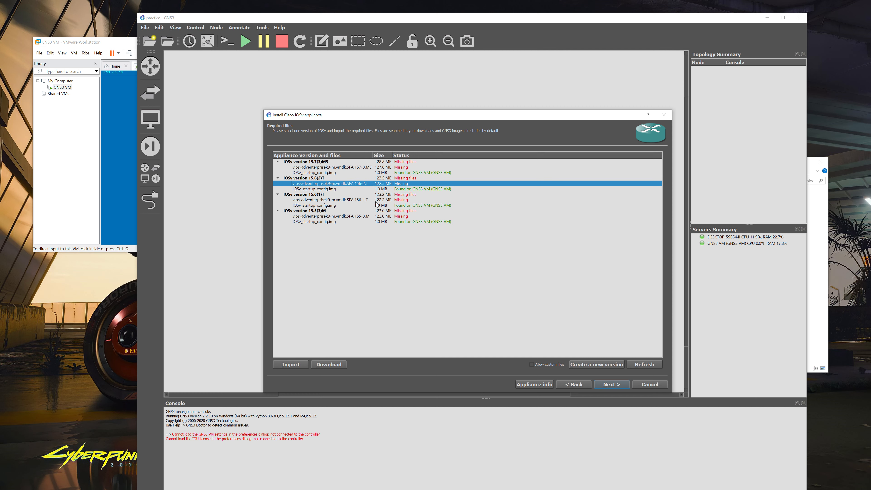
{"action": "left_click", "coordinate": [290, 364]}
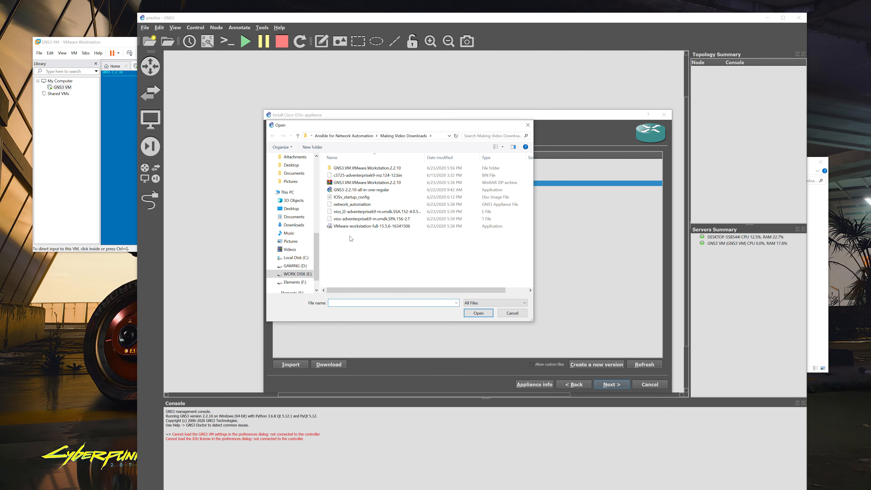
{"action": "left_click", "coordinate": [380, 219]}
{"action": "left_click", "coordinate": [479, 314]}
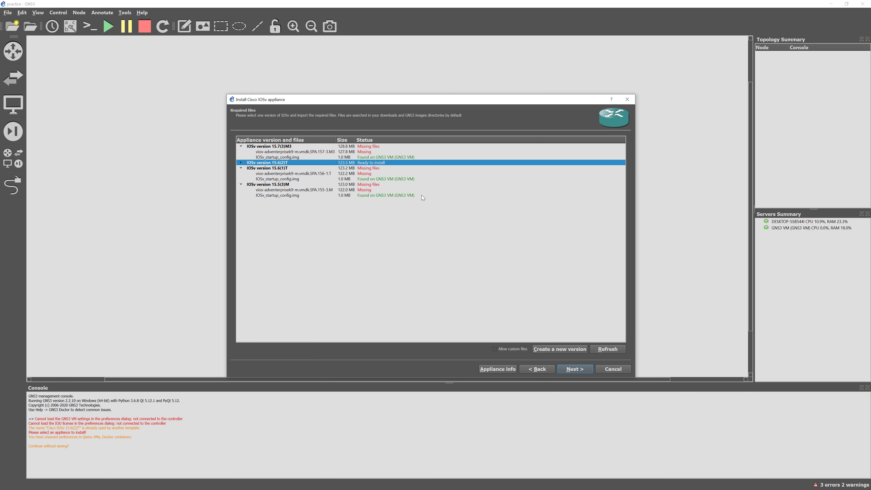
Confirm and finish the Cisco IOSv 15.6(2)T install, then check it under Routers
{"action": "left_click", "coordinate": [575, 370]}
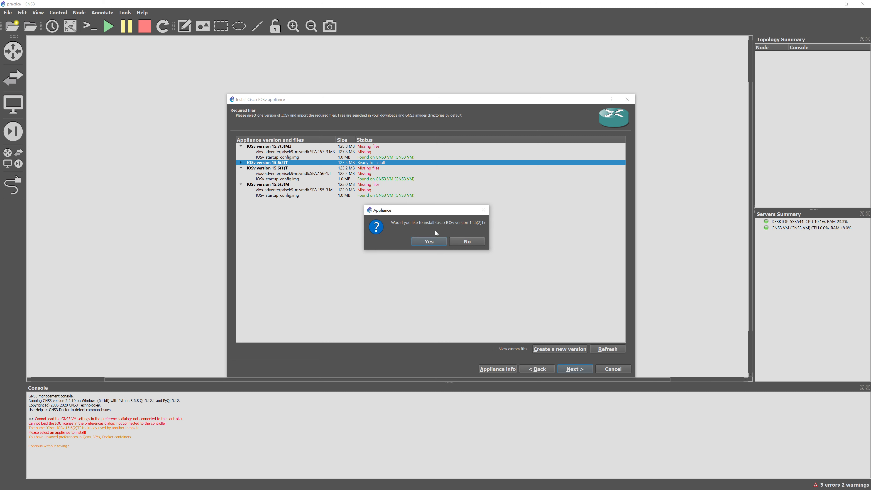
{"action": "key", "text": "Return"}
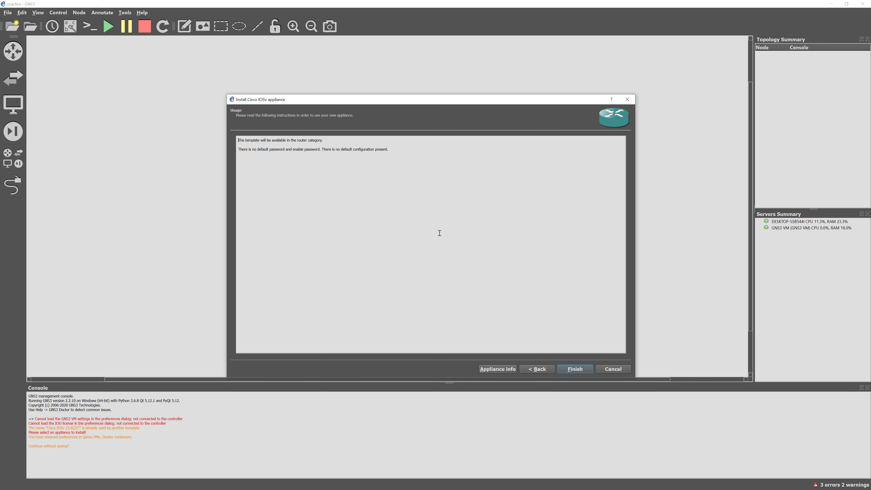
{"action": "left_click", "coordinate": [587, 372]}
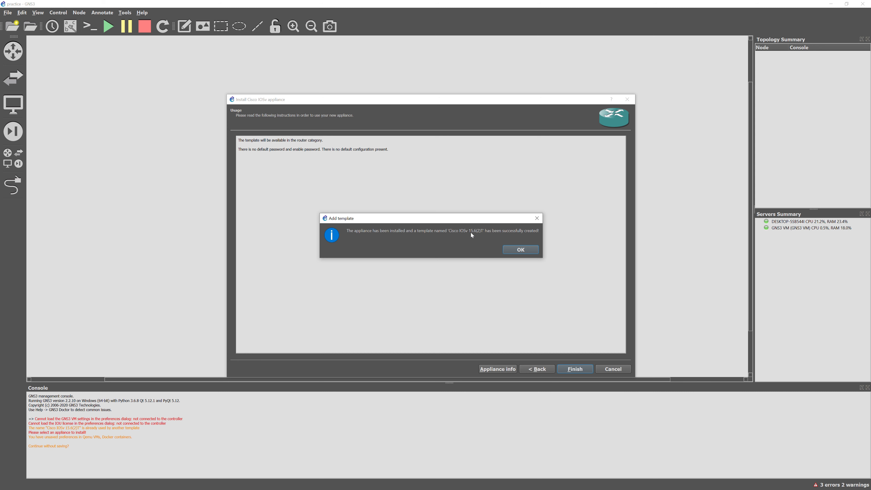
{"action": "left_click", "coordinate": [520, 251]}
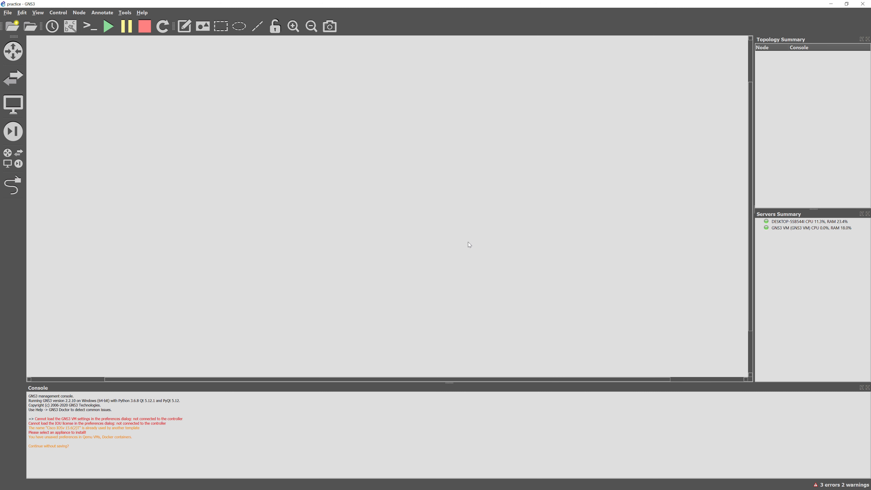
{"action": "left_click", "coordinate": [13, 51]}
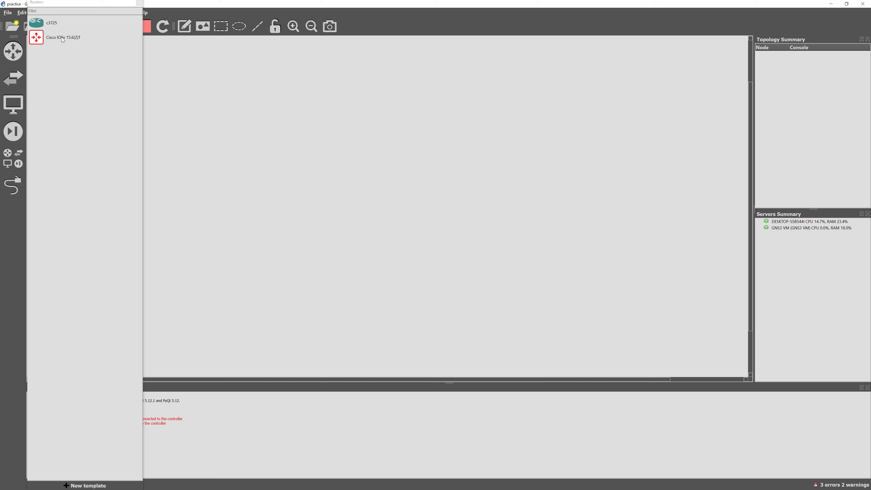
{"action": "left_click", "coordinate": [139, 3]}
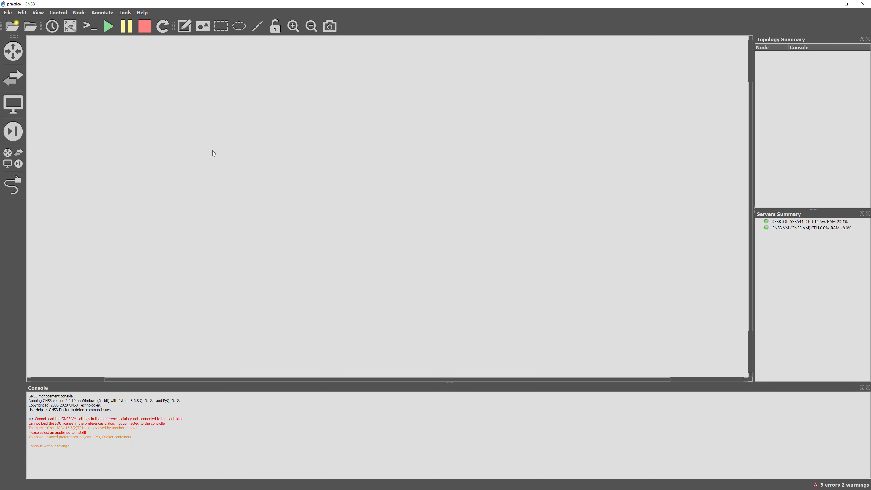
Start another new template and pick Cisco IOSvL2 from the server's Switches category
{"action": "left_click", "coordinate": [8, 12]}
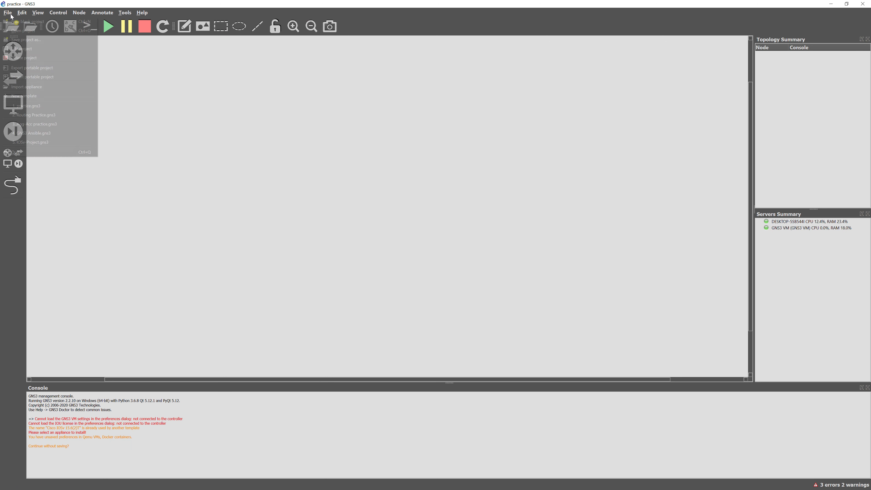
{"action": "left_click", "coordinate": [32, 96]}
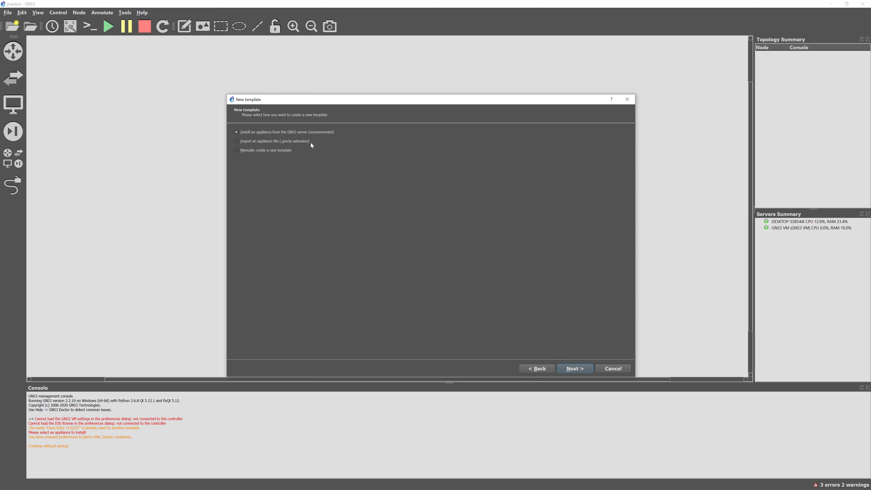
{"action": "left_click", "coordinate": [575, 369]}
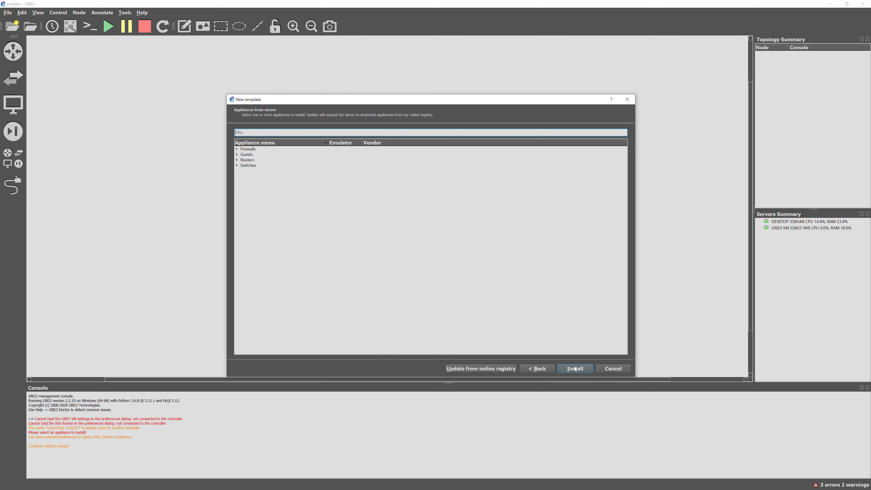
{"action": "left_click", "coordinate": [248, 165]}
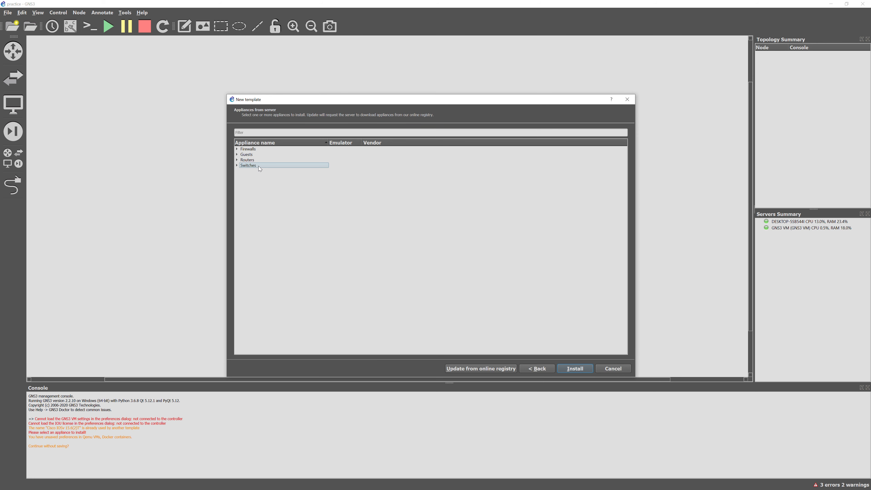
{"action": "double_click", "coordinate": [245, 165]}
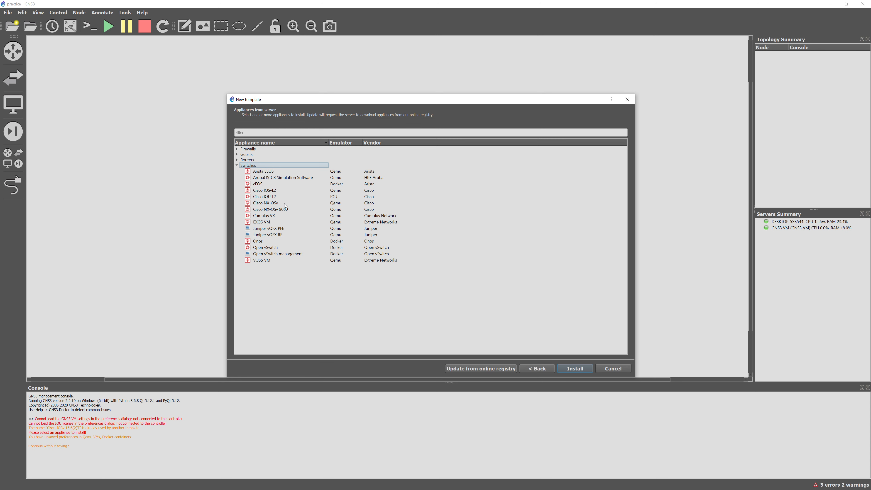
{"action": "mouse_move", "coordinate": [276, 206]}
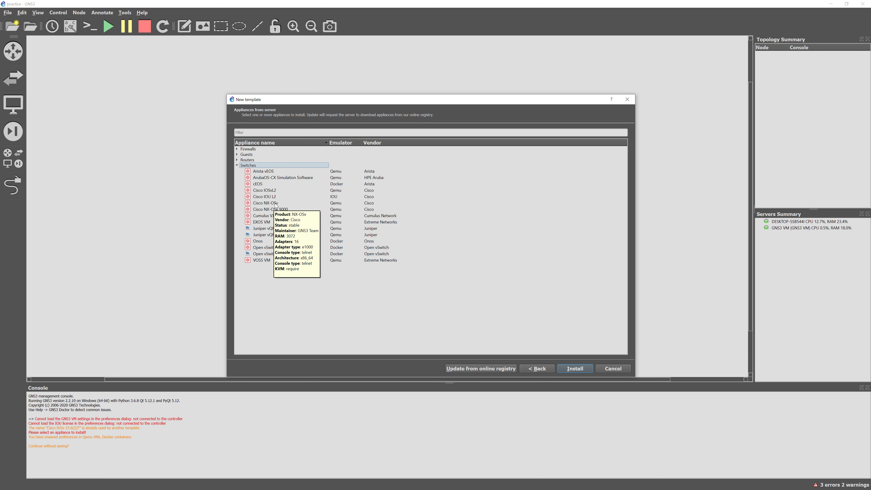
{"action": "left_click", "coordinate": [276, 204]}
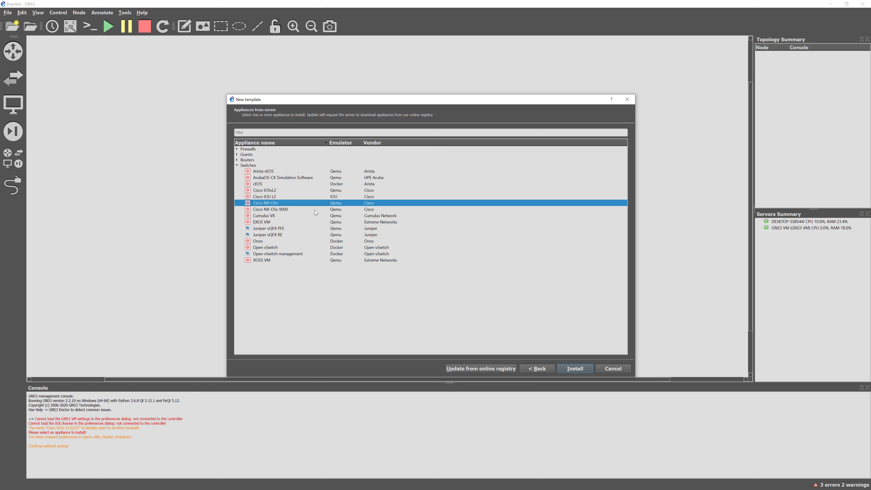
{"action": "left_click", "coordinate": [274, 191]}
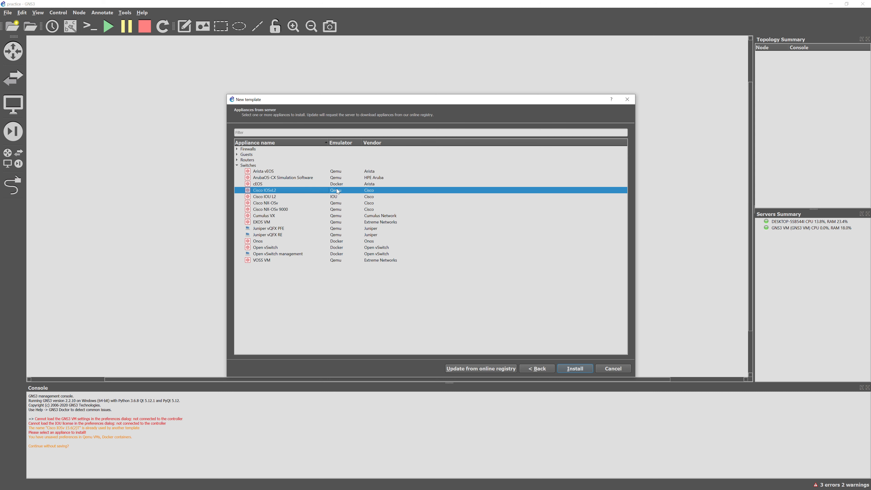
Install IOSvL2 on the GNS3 VM with default Qemu, selecting version 15.2(4.0.55)E
{"action": "left_click", "coordinate": [572, 368]}
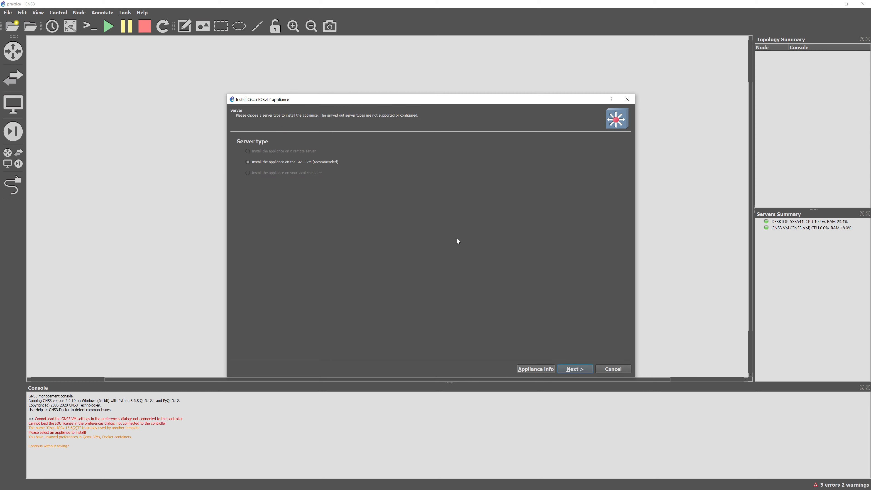
{"action": "left_click", "coordinate": [574, 369]}
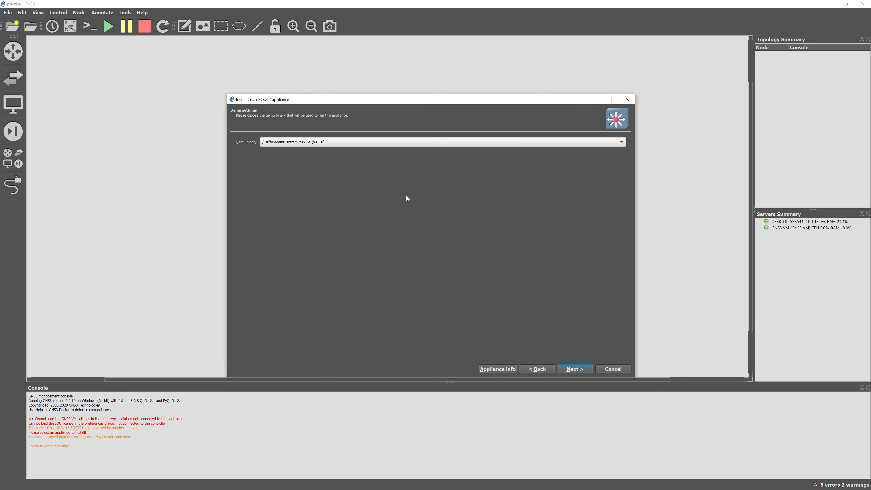
{"action": "left_click", "coordinate": [578, 370]}
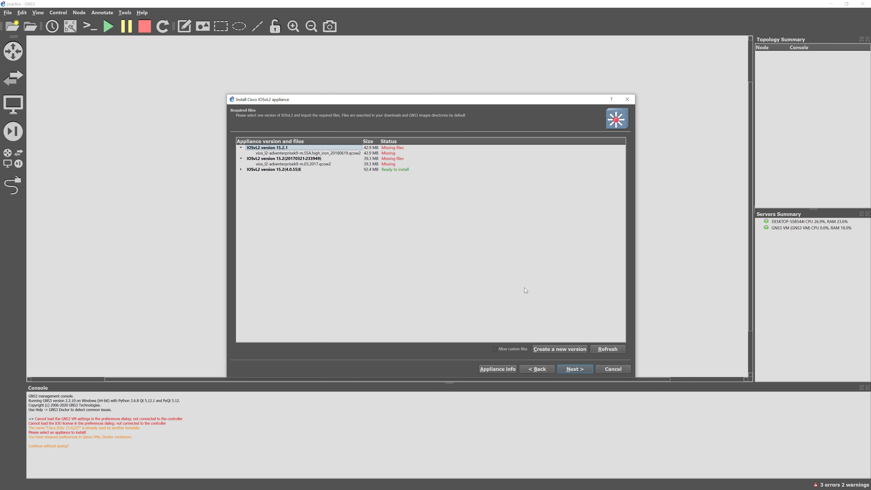
{"action": "left_click", "coordinate": [241, 170]}
{"action": "left_click", "coordinate": [314, 175]}
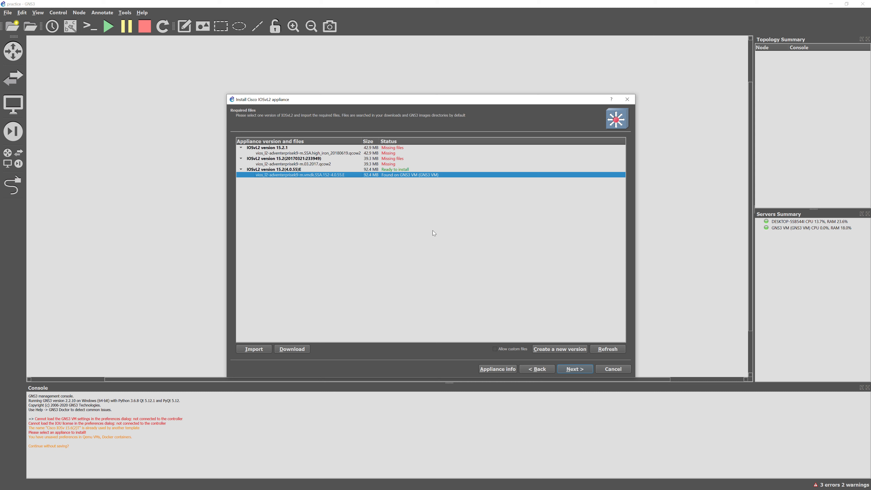
{"action": "left_click", "coordinate": [388, 169]}
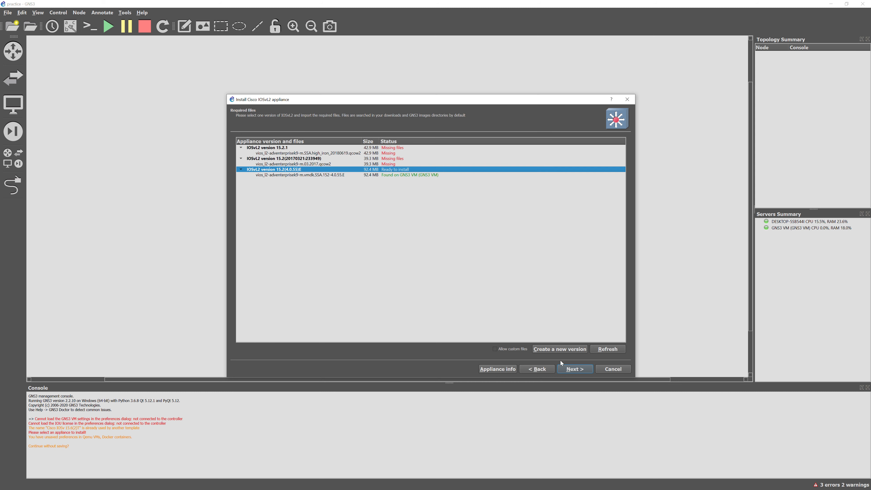
Confirm and finish the IOSvL2 15.2(4.0.55)E template, then browse the switch devices
{"action": "left_click", "coordinate": [568, 370]}
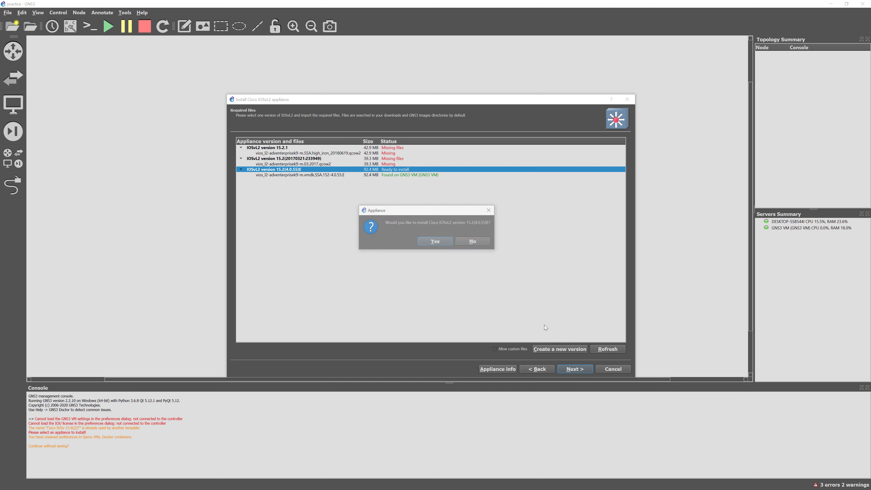
{"action": "left_click", "coordinate": [446, 241]}
{"action": "left_click", "coordinate": [571, 369]}
{"action": "left_click", "coordinate": [524, 249]}
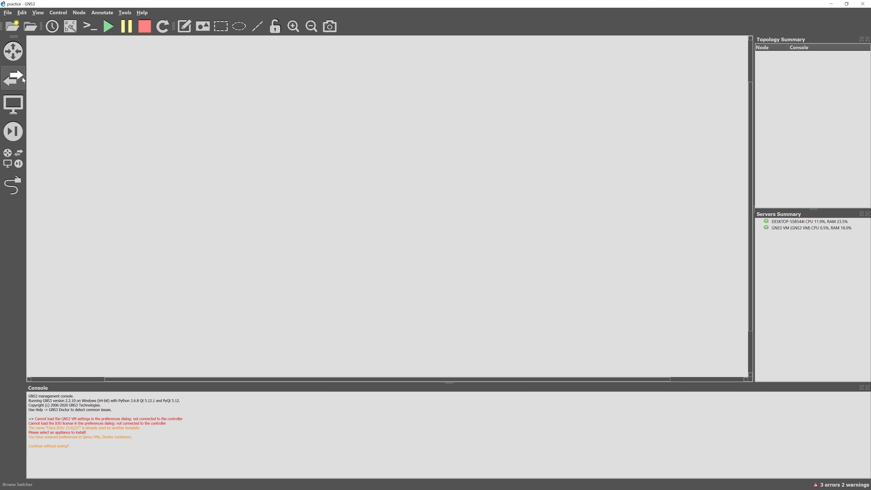
{"action": "left_click", "coordinate": [15, 77]}
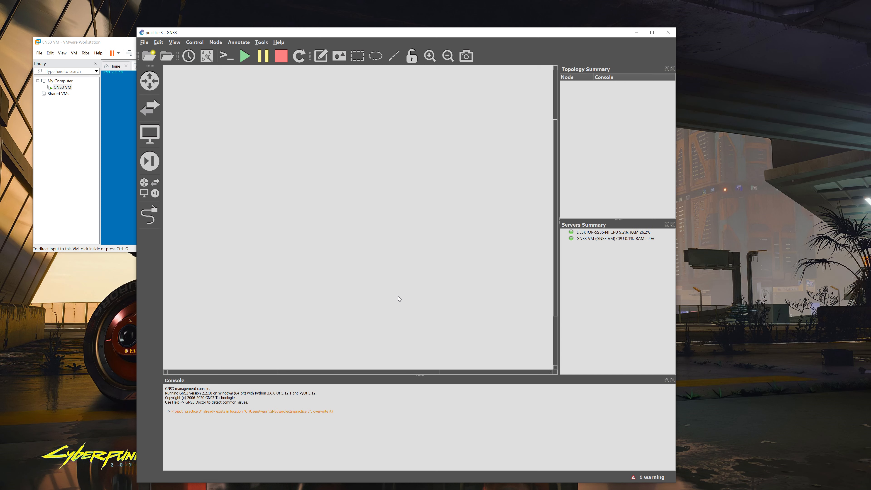
Start a new template and select Network Automation from the server's Guests category
{"action": "left_click", "coordinate": [144, 42]}
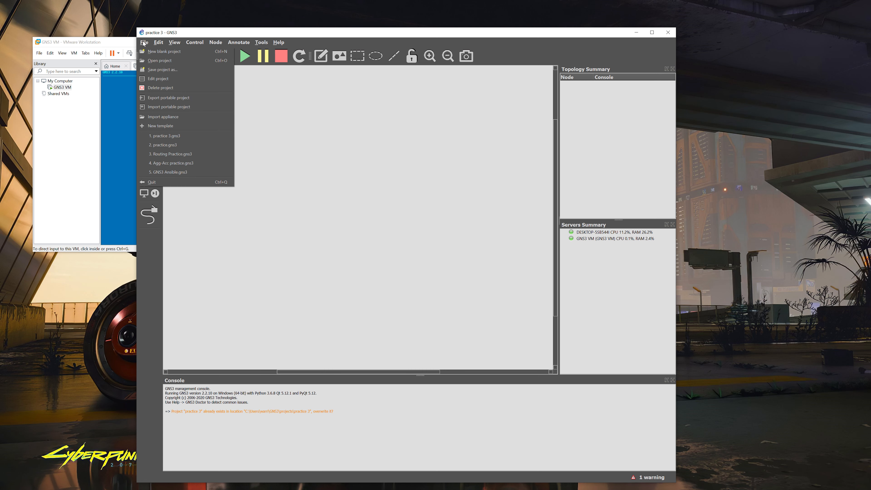
{"action": "left_click", "coordinate": [158, 125]}
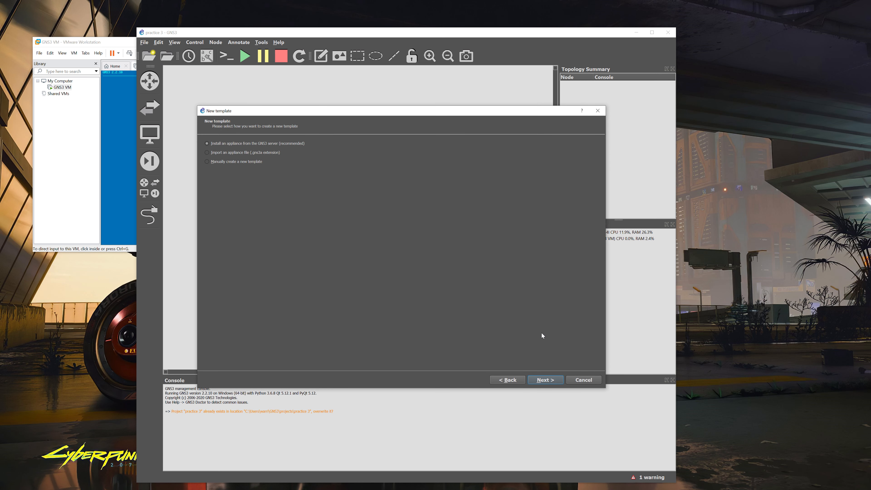
{"action": "left_click", "coordinate": [545, 379]}
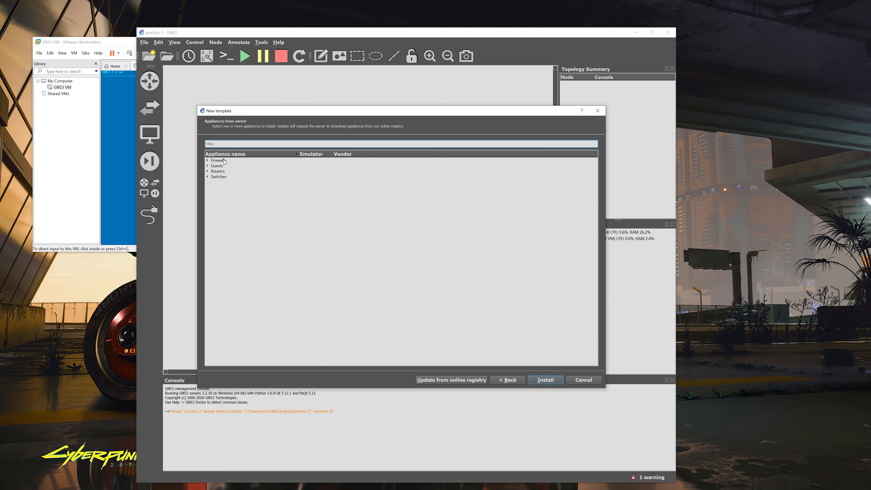
{"action": "left_click", "coordinate": [208, 166]}
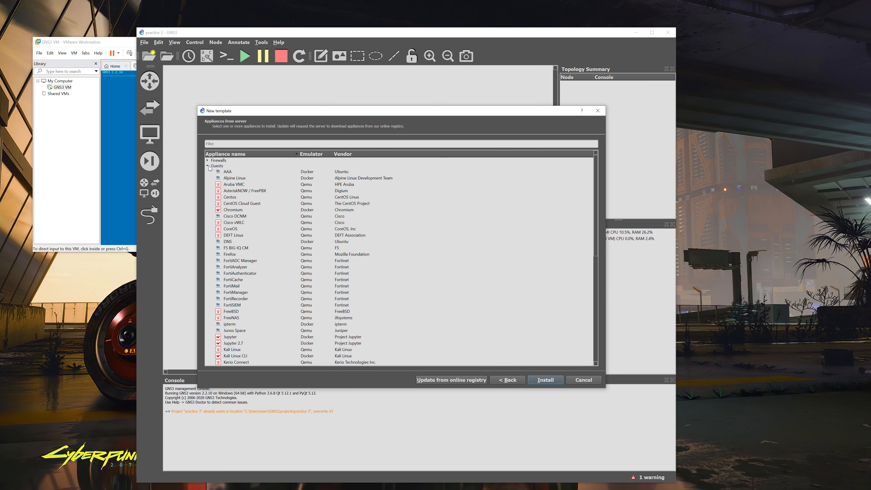
{"action": "scroll", "coordinate": [254, 215], "scroll_direction": "down", "scroll_amount": 7}
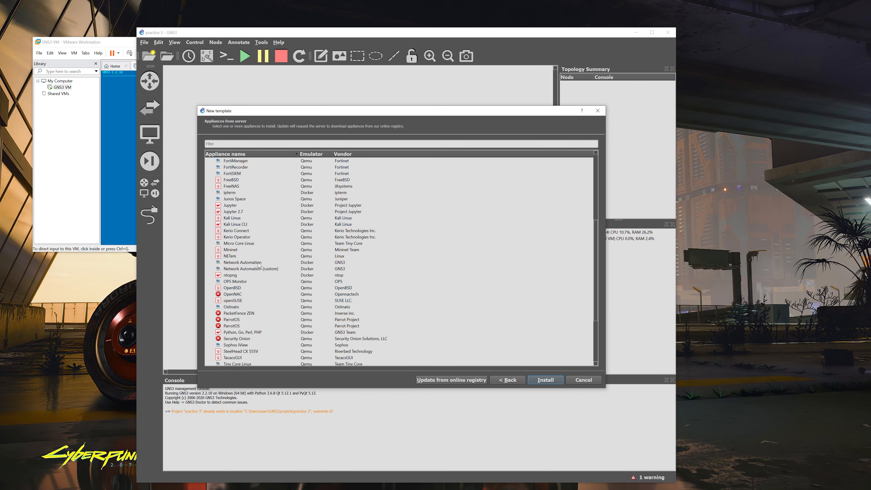
{"action": "left_click", "coordinate": [259, 263]}
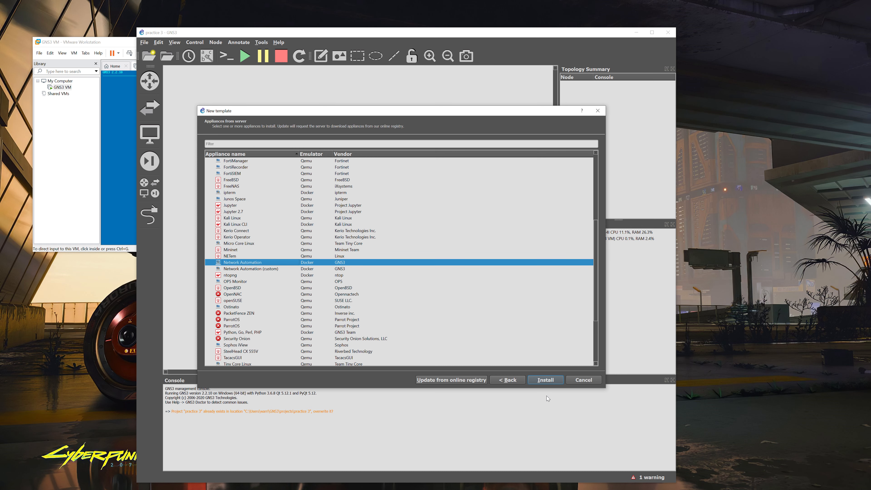
Install Network Automation on the GNS3 VM and verify it appears among end devices
{"action": "left_click", "coordinate": [554, 383]}
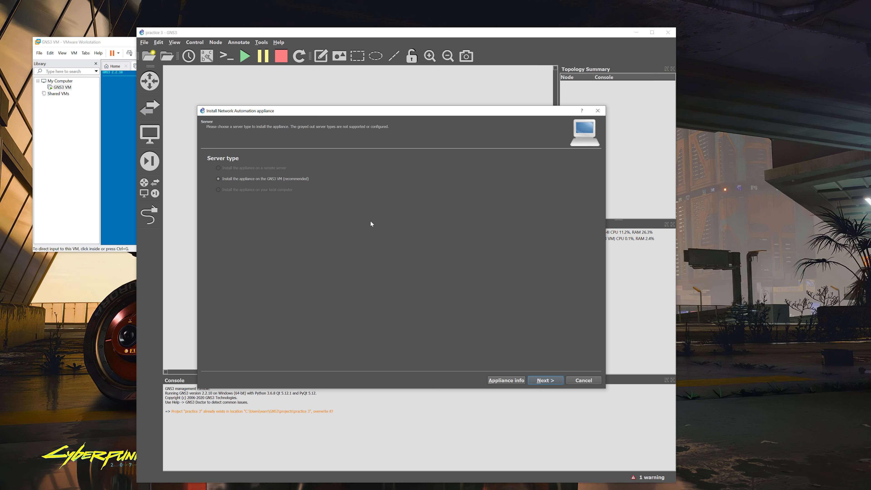
{"action": "left_click", "coordinate": [537, 380]}
{"action": "left_click", "coordinate": [546, 380]}
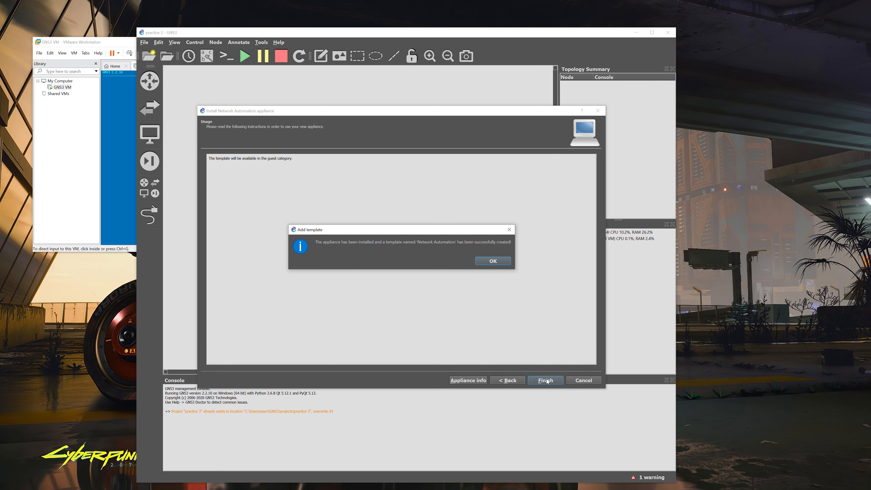
{"action": "left_click", "coordinate": [493, 262]}
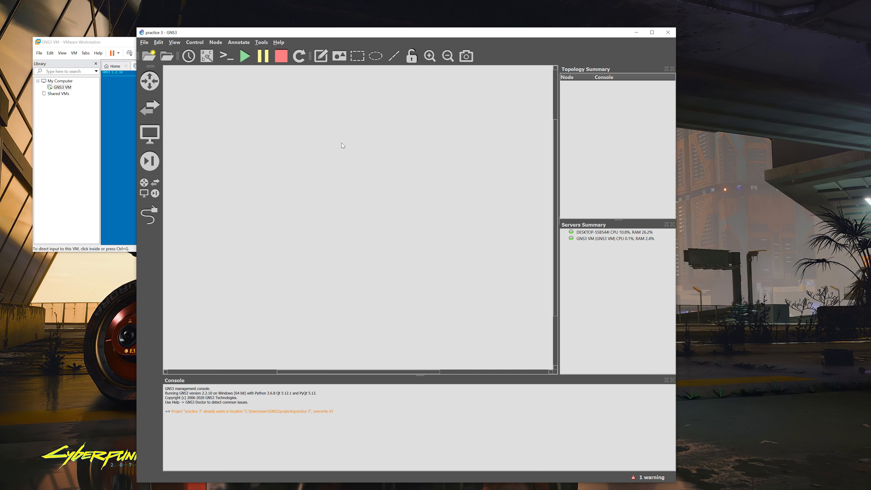
{"action": "left_click", "coordinate": [149, 134]}
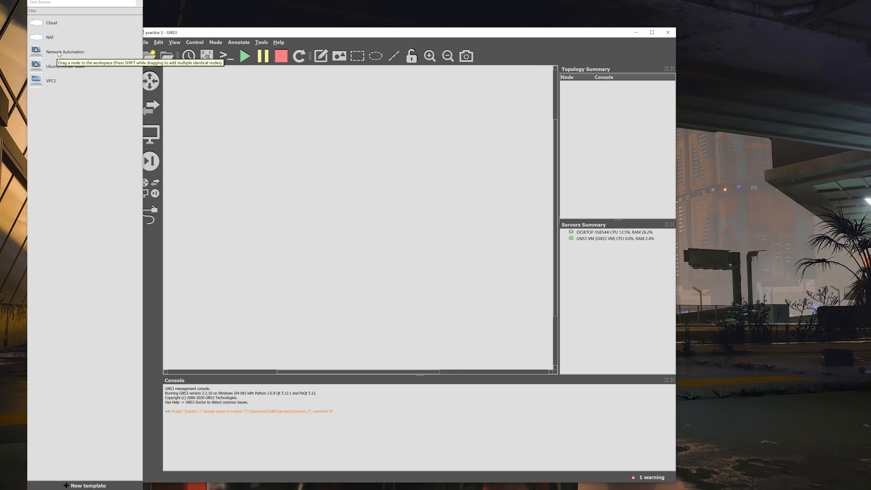
{"action": "left_click", "coordinate": [211, 161]}
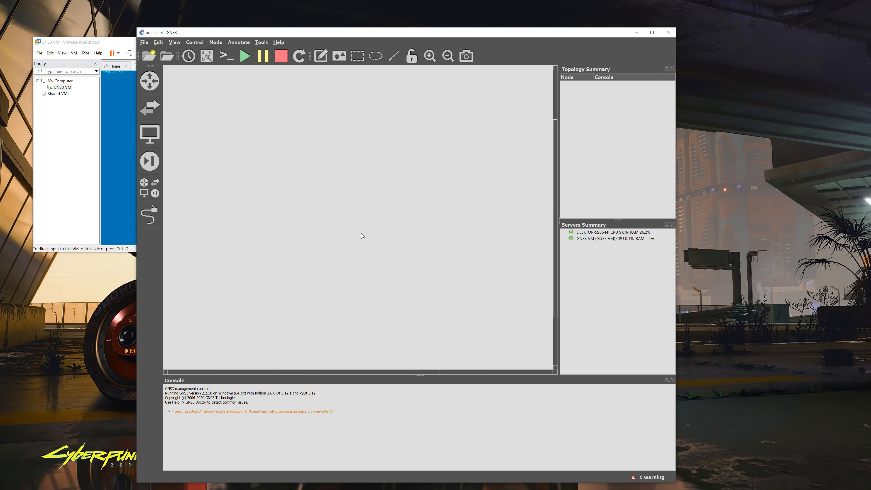
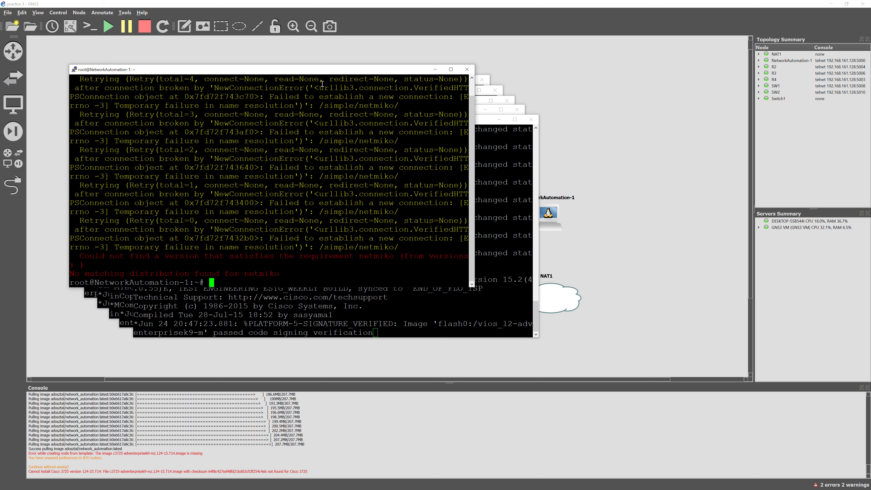
Open /etc/network/interfaces in nano on NetworkAutomation-1, using the command from the notes
{"action": "key", "text": "alt+Tab"}
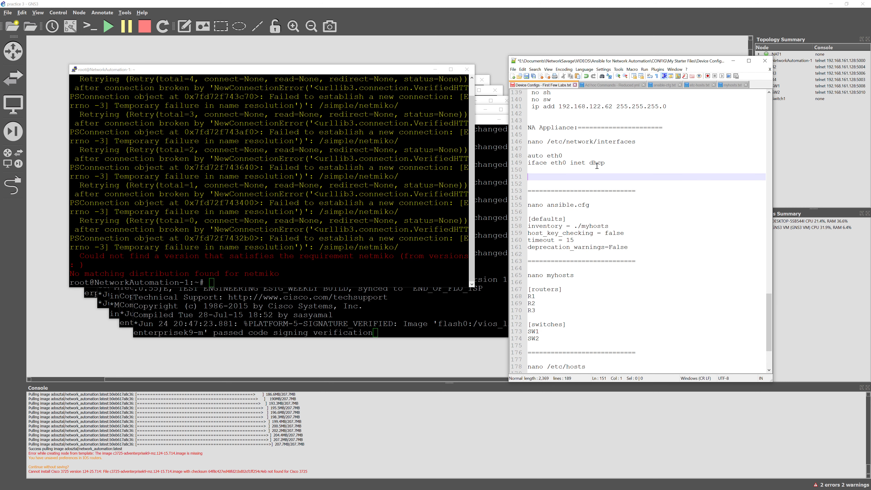
{"action": "triple_click", "coordinate": [546, 143]}
{"action": "key", "text": "ctrl+c"}
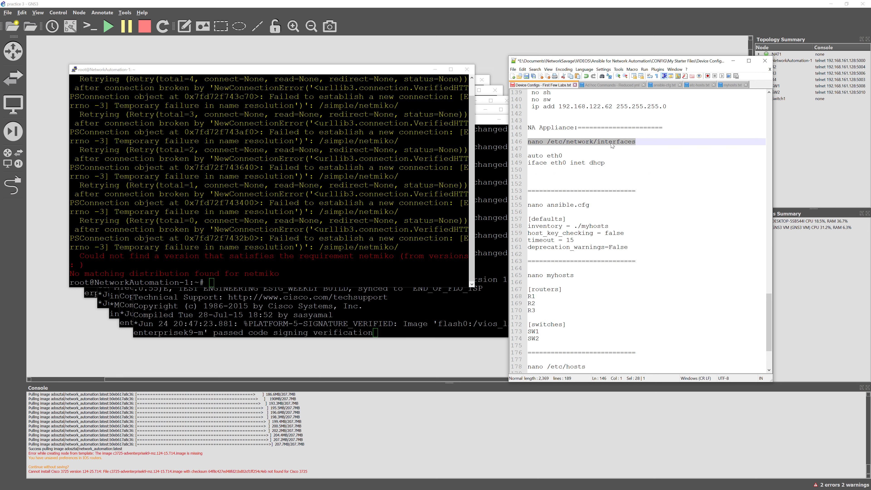
{"action": "left_click", "coordinate": [355, 277]}
{"action": "right_click", "coordinate": [355, 276]}
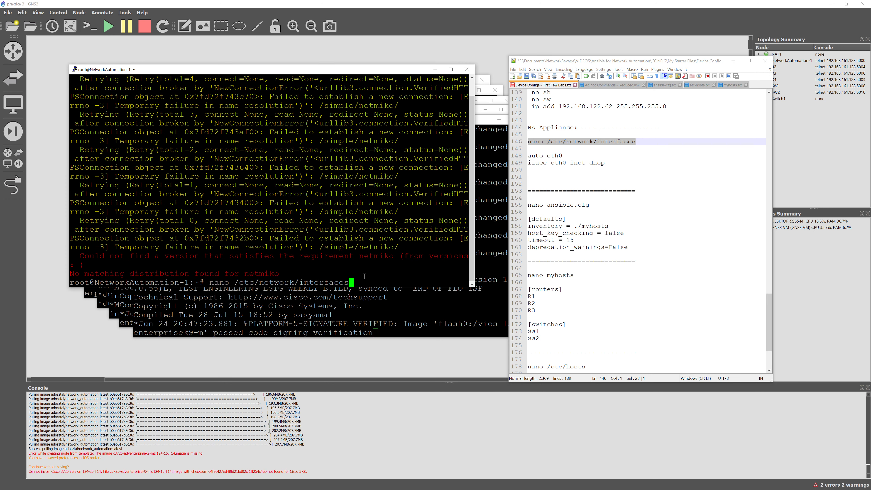
{"action": "key", "text": "Return"}
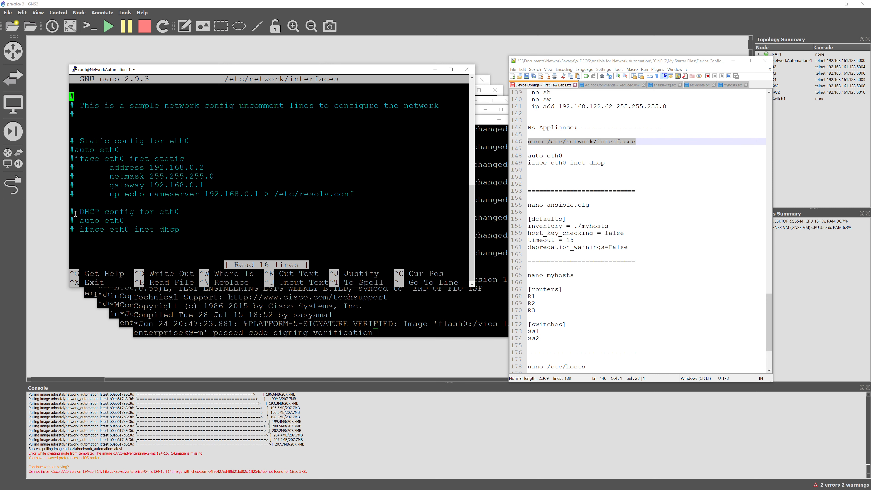
Uncomment 'auto eth0' and 'iface eth0 inet dhcp', then save the file
{"action": "left_click", "coordinate": [78, 221]}
{"action": "key", "text": "Delete"}
{"action": "key", "text": "Delete"}
{"action": "key", "text": "Down"}
{"action": "key", "text": "Right"}
{"action": "key", "text": "Delete"}
{"action": "key", "text": "BackSpace"}
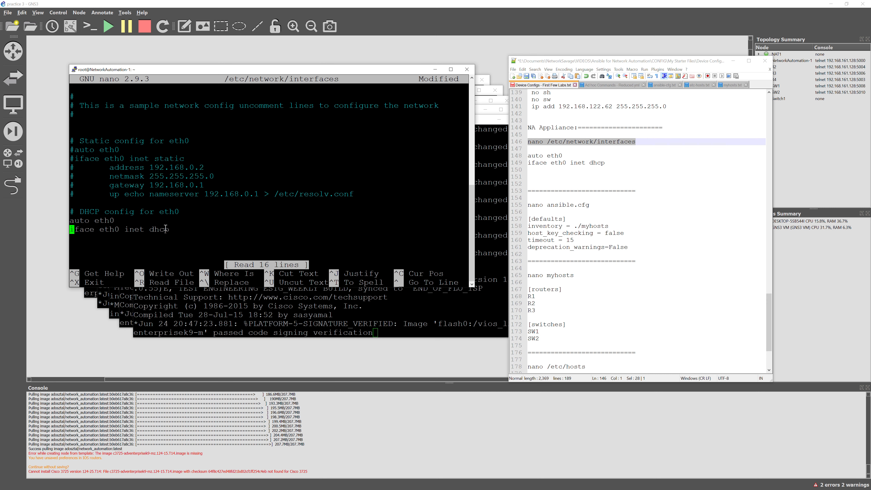
{"action": "key", "text": "ctrl+x"}
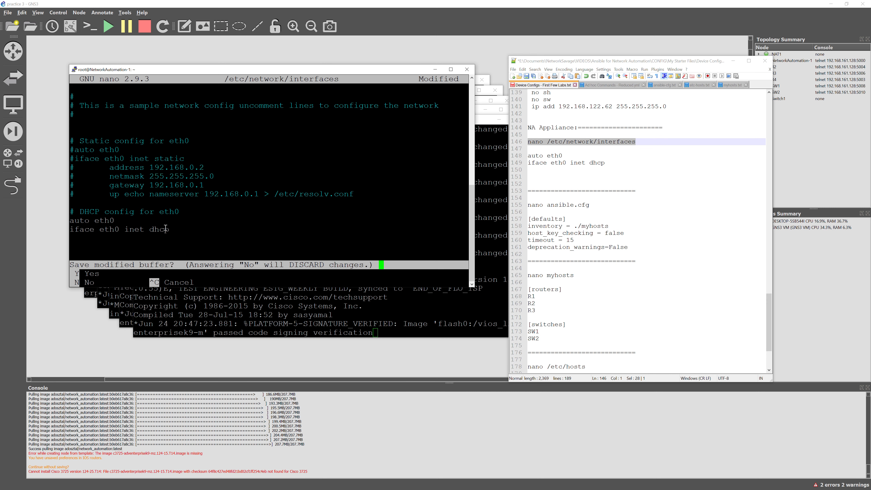
{"action": "key", "text": "y"}
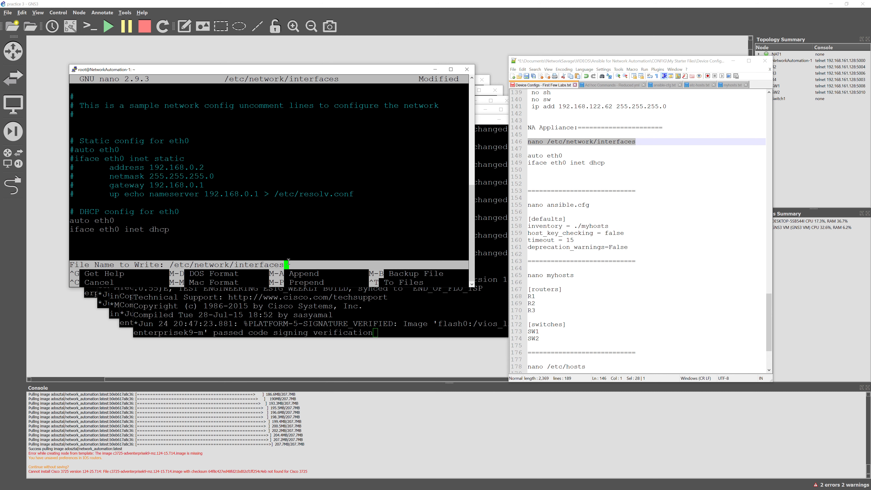
{"action": "key", "text": "Return"}
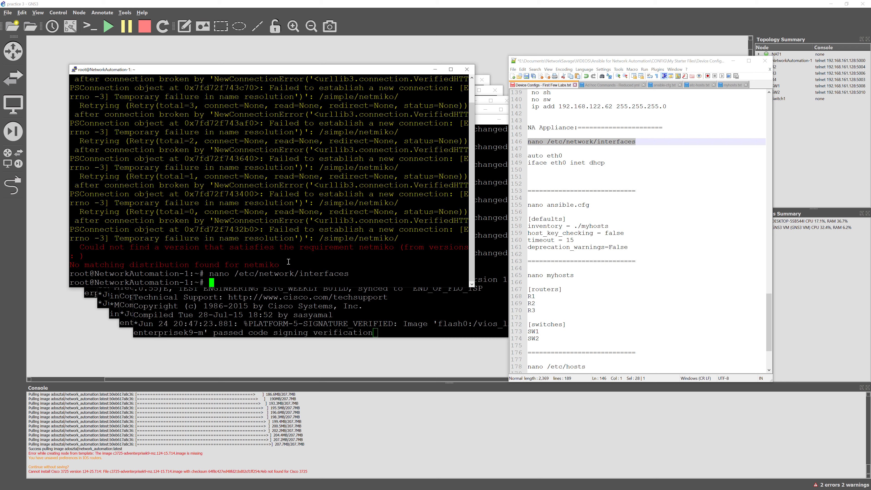
Run ifconfig to see that eth0 still lacks an IPv4 address
{"action": "type", "text": "ifconfig"}
{"action": "key", "text": "Return"}
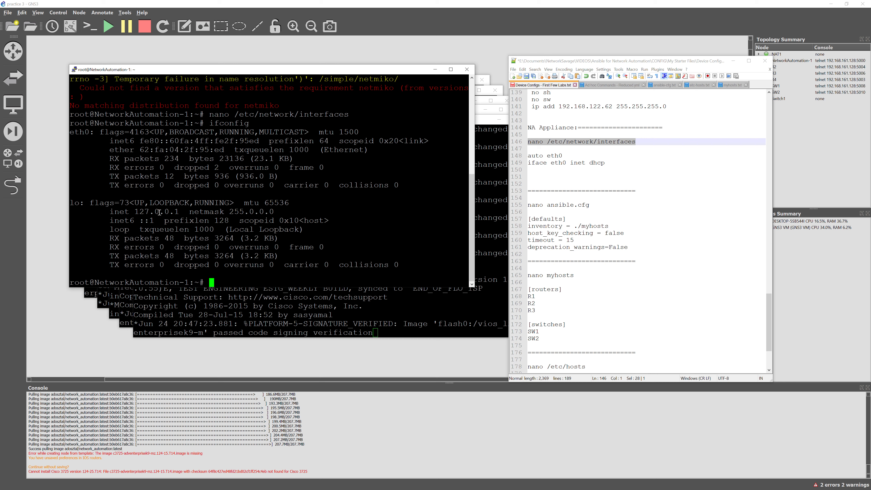
Stop and restart the NetworkAutomation-1 node in the GNS3 topology
{"action": "left_click", "coordinate": [416, 3]}
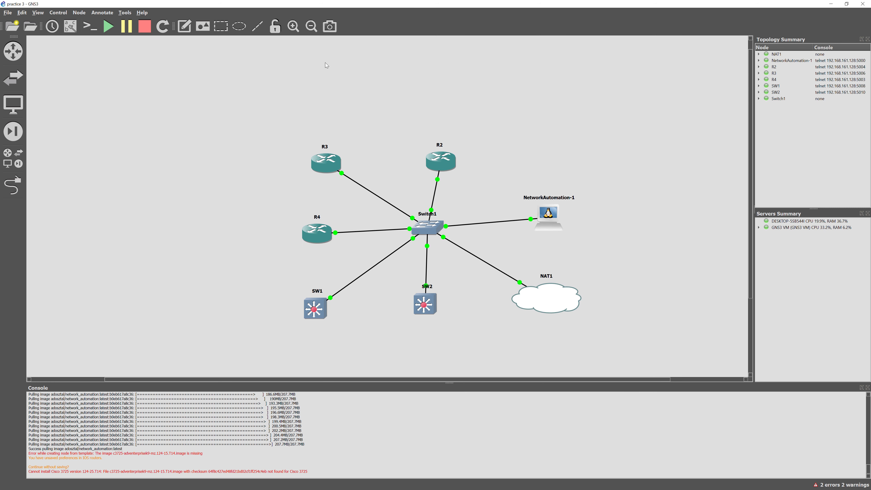
{"action": "right_click", "coordinate": [547, 211]}
{"action": "left_click", "coordinate": [564, 262]}
{"action": "right_click", "coordinate": [544, 208]}
{"action": "left_click", "coordinate": [577, 239]}
Open its console, run ifconfig, and select eth0's new address 192.168.122.57
{"action": "right_click", "coordinate": [552, 208]}
{"action": "left_click", "coordinate": [572, 222]}
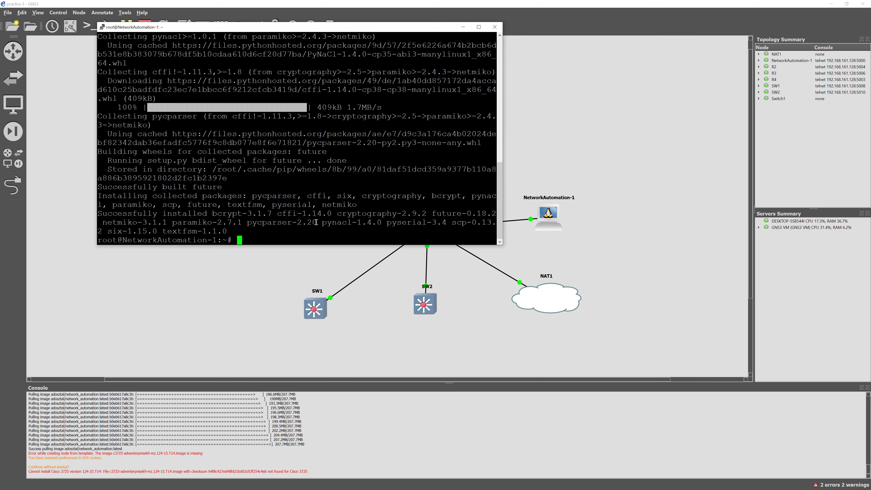
{"action": "type", "text": "ifconfig"}
{"action": "key", "text": "Return"}
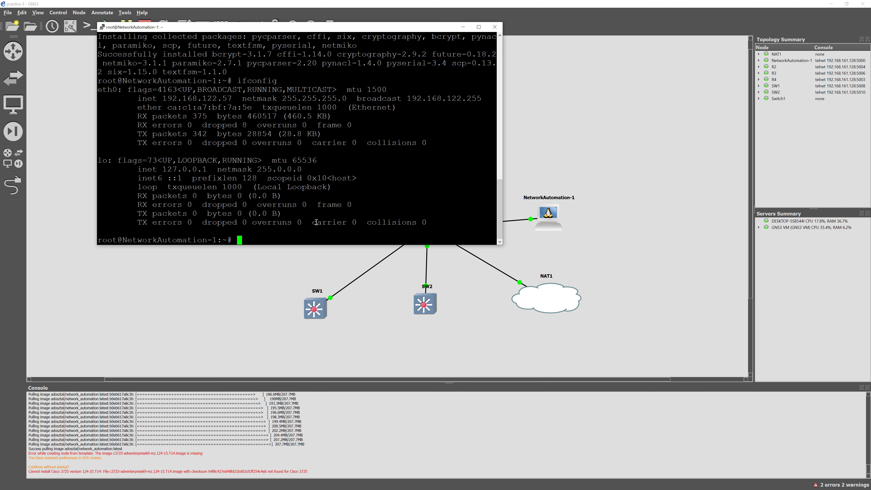
{"action": "left_click_drag", "start_coordinate": [236, 98], "coordinate": [165, 98]}
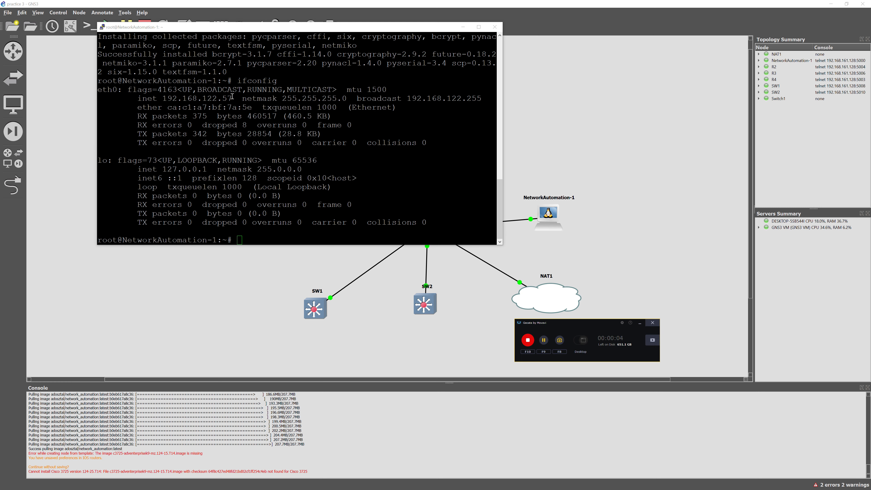
{"action": "left_click_drag", "start_coordinate": [232, 99], "coordinate": [162, 98]}
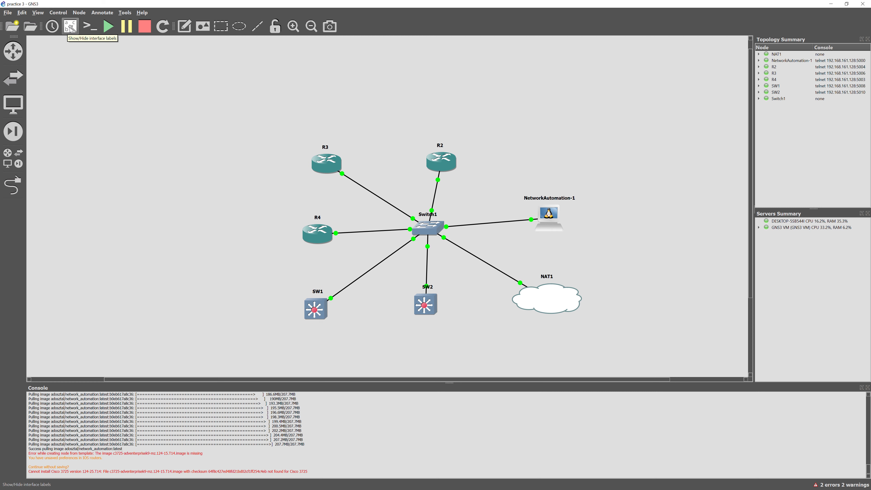
Show interface labels on the links and paste R2's configuration block into its console
{"action": "left_click", "coordinate": [71, 29]}
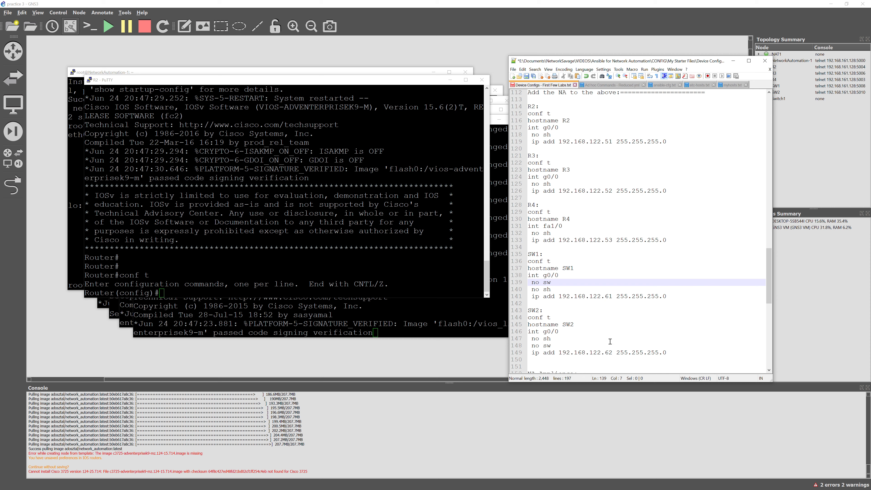
{"action": "left_click", "coordinate": [634, 163]}
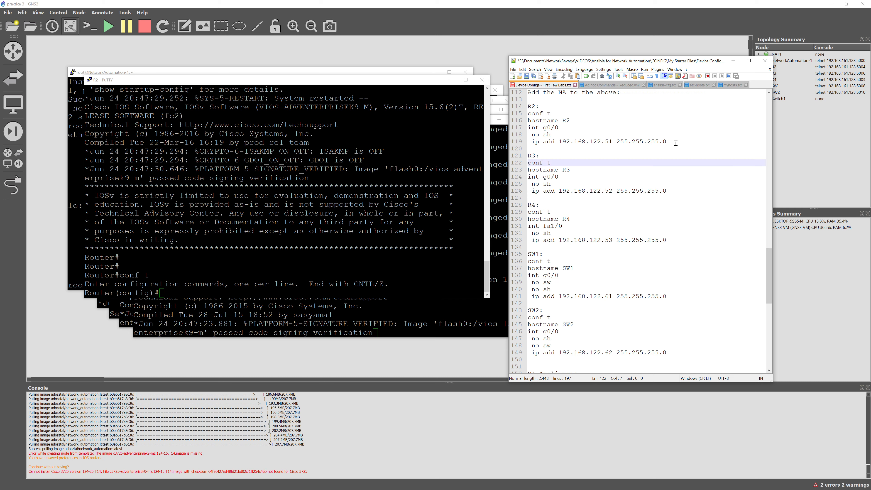
{"action": "left_click_drag", "start_coordinate": [669, 142], "coordinate": [526, 117]}
{"action": "key", "text": "ctrl+c"}
{"action": "right_click", "coordinate": [310, 286]}
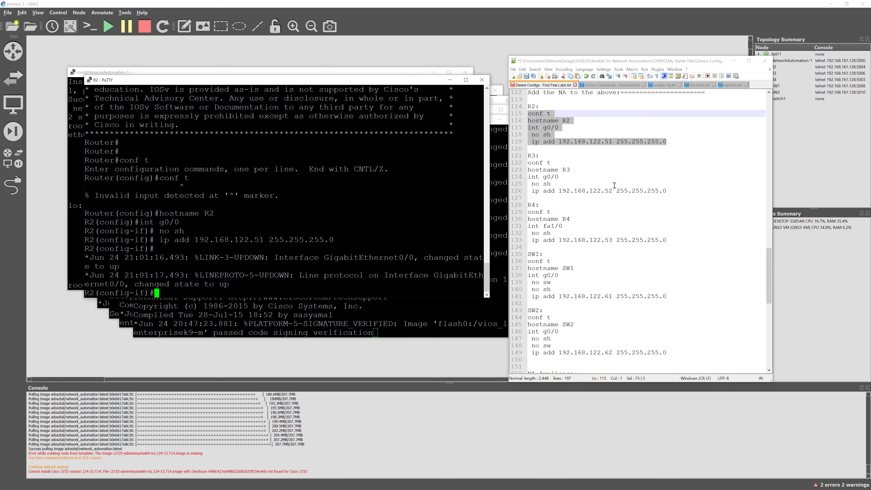
Correct R4's interface number to 0 in the configuration notes
{"action": "left_click", "coordinate": [554, 212]}
{"action": "left_click", "coordinate": [556, 225]}
{"action": "key", "text": "BackSpace"}
{"action": "type", "text": "0"}
Paste R3's hostname and interface configuration into the R3 console
{"action": "left_click_drag", "start_coordinate": [668, 191], "coordinate": [527, 164]}
{"action": "key", "text": "ctrl+c"}
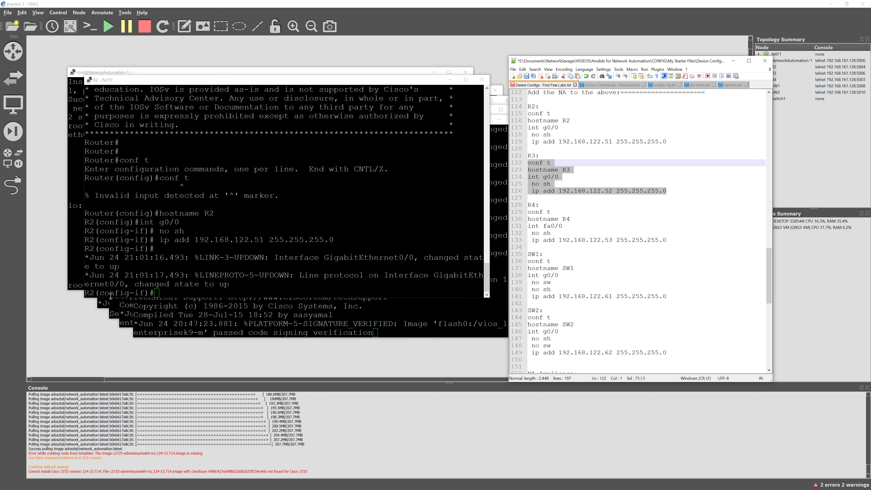
{"action": "left_click", "coordinate": [103, 304]}
{"action": "key", "text": "Return"}
{"action": "key", "text": "Return"}
{"action": "right_click", "coordinate": [256, 262]}
{"action": "key", "text": "Return"}
Paste R4's configuration, with address 192.168.122.53, into the R4 console
{"action": "left_click", "coordinate": [607, 210]}
{"action": "left_click_drag", "start_coordinate": [669, 240], "coordinate": [526, 212]}
{"action": "key", "text": "ctrl+c"}
{"action": "left_click", "coordinate": [122, 315]}
{"action": "right_click", "coordinate": [122, 315]}
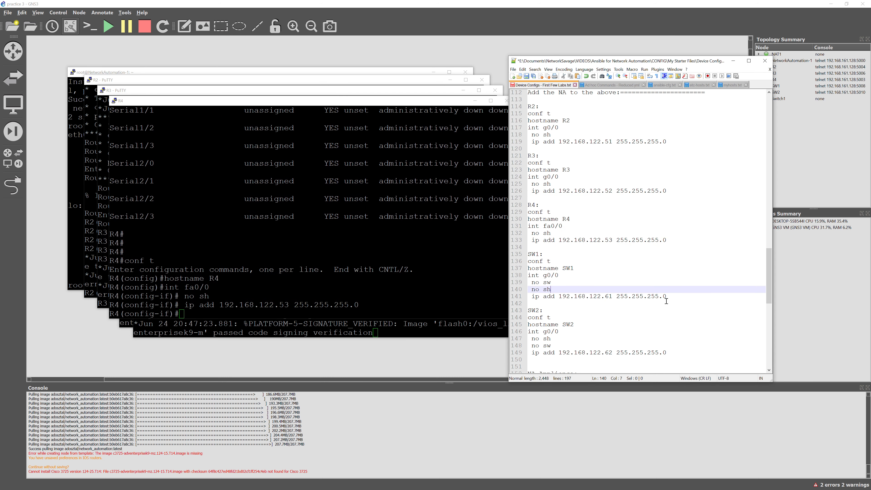
Restore the overwritten SW1 block in the notes and paste it into SW1 (192.168.122.61) after 'en'
{"action": "left_click_drag", "start_coordinate": [667, 296], "coordinate": [527, 262]}
{"action": "key", "text": "ctrl+v"}
{"action": "left_click", "coordinate": [523, 69]}
{"action": "left_click", "coordinate": [530, 77]}
{"action": "left_click_drag", "start_coordinate": [667, 297], "coordinate": [521, 263]}
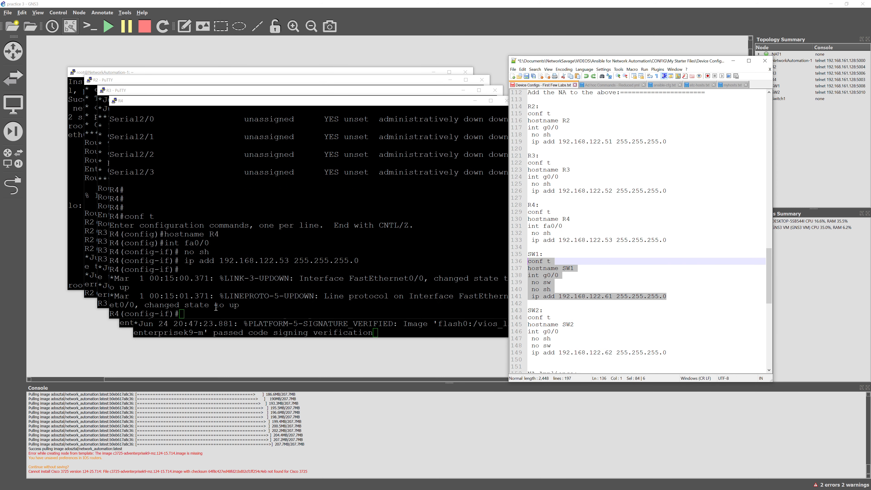
{"action": "key", "text": "ctrl+c"}
{"action": "left_click", "coordinate": [126, 324]}
{"action": "key", "text": "Return"}
{"action": "key", "text": "Return"}
{"action": "key", "text": "Return"}
{"action": "key", "text": "Return"}
{"action": "type", "text": "en"}
{"action": "key", "text": "Return"}
{"action": "right_click", "coordinate": [362, 286]}
{"action": "key", "text": "Return"}
Paste SW2's configuration, address 192.168.122.62, into the SW2 console after 'en'
{"action": "scroll", "coordinate": [662, 328], "scroll_direction": "down", "scroll_amount": 1}
{"action": "left_click_drag", "start_coordinate": [668, 331], "coordinate": [527, 296]}
{"action": "key", "text": "ctrl+c"}
{"action": "left_click", "coordinate": [329, 333]}
{"action": "key", "text": "Return"}
{"action": "key", "text": "Return"}
{"action": "key", "text": "Return"}
{"action": "key", "text": "Return"}
{"action": "type", "text": "en"}
{"action": "key", "text": "Return"}
{"action": "right_click", "coordinate": [311, 313]}
{"action": "key", "text": "Return"}
Create ansible.cfg in nano on NetworkAutomation-1 with the command copied from the notes
{"action": "left_click", "coordinate": [633, 275]}
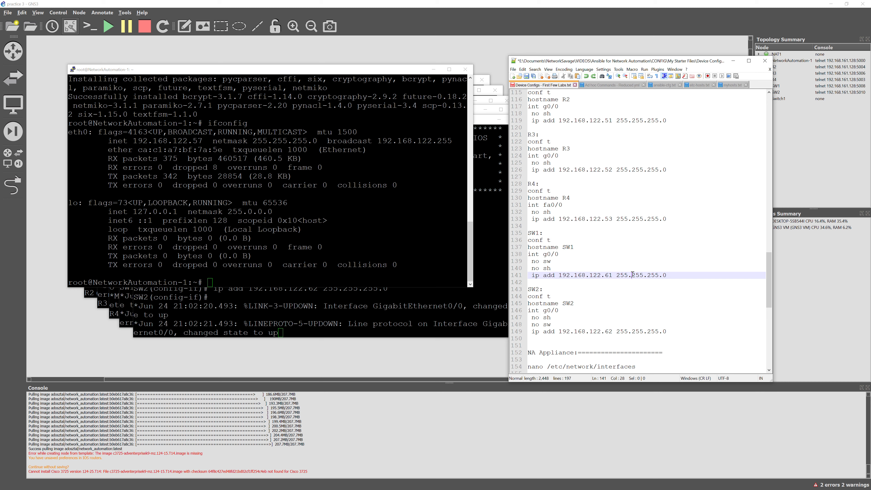
{"action": "scroll", "coordinate": [646, 282], "scroll_direction": "down", "scroll_amount": 9}
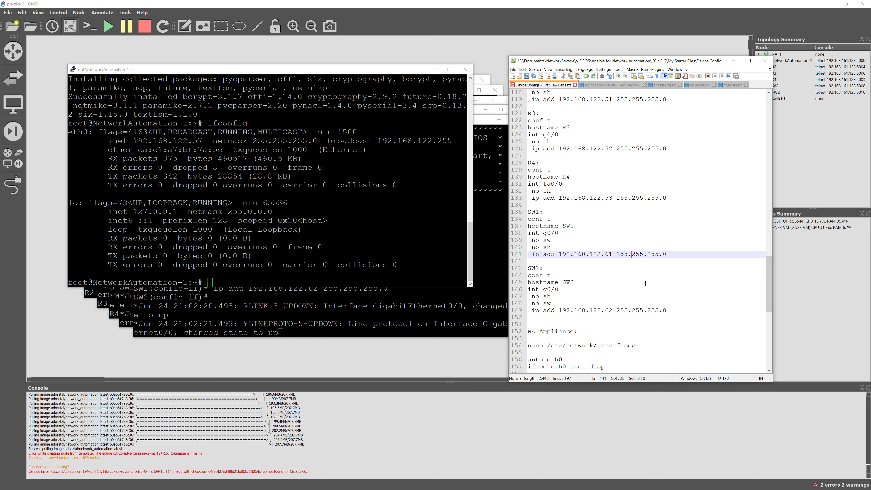
{"action": "left_click", "coordinate": [593, 240]}
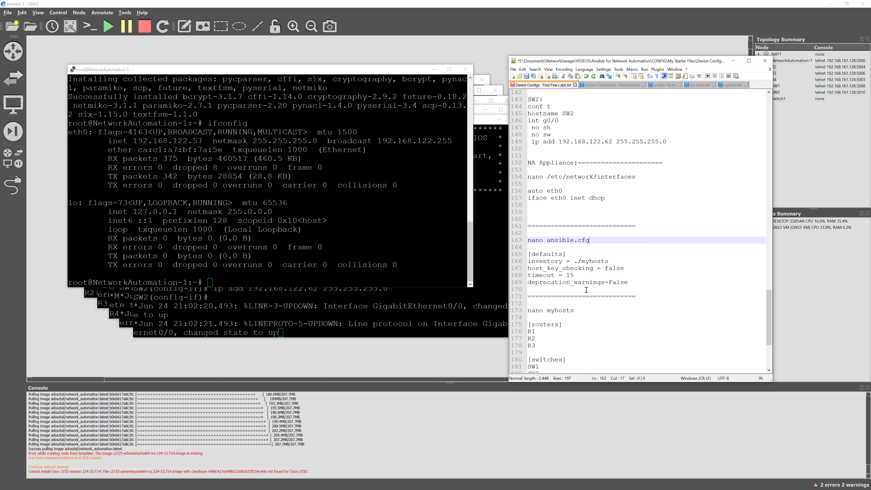
{"action": "left_click_drag", "start_coordinate": [631, 282], "coordinate": [521, 243]}
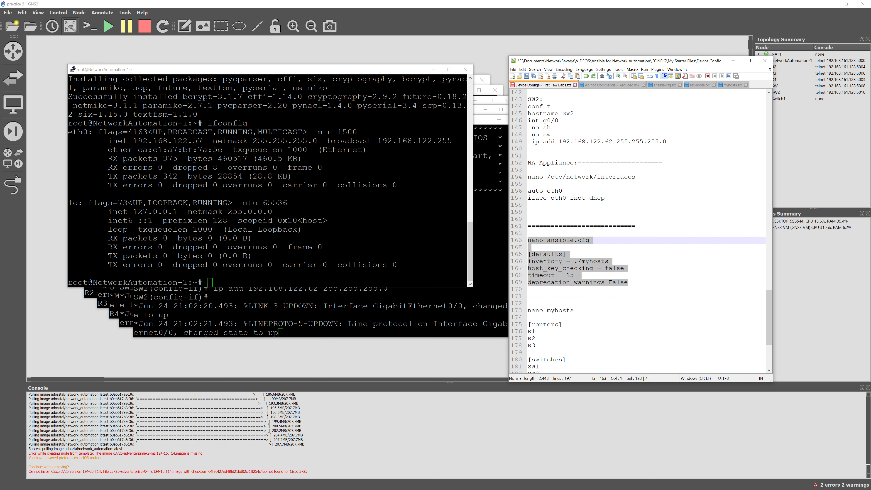
{"action": "left_click", "coordinate": [607, 249]}
{"action": "left_click_drag", "start_coordinate": [595, 240], "coordinate": [522, 244]}
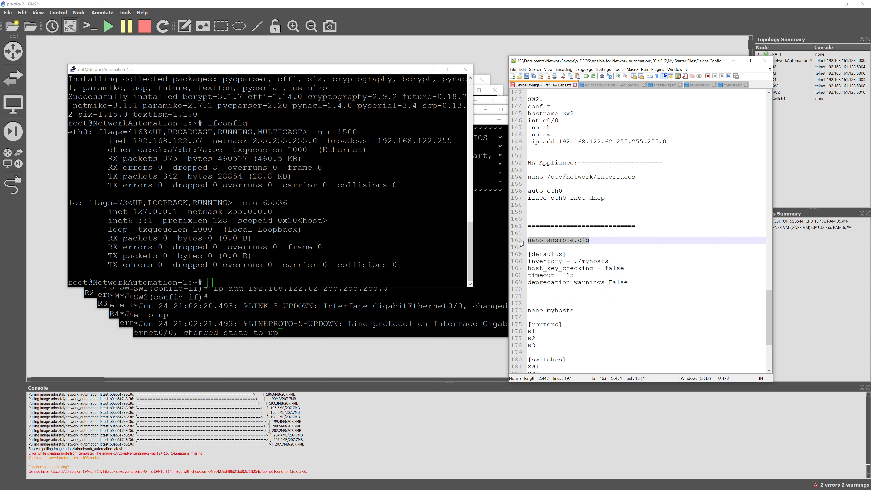
{"action": "left_click", "coordinate": [347, 276]}
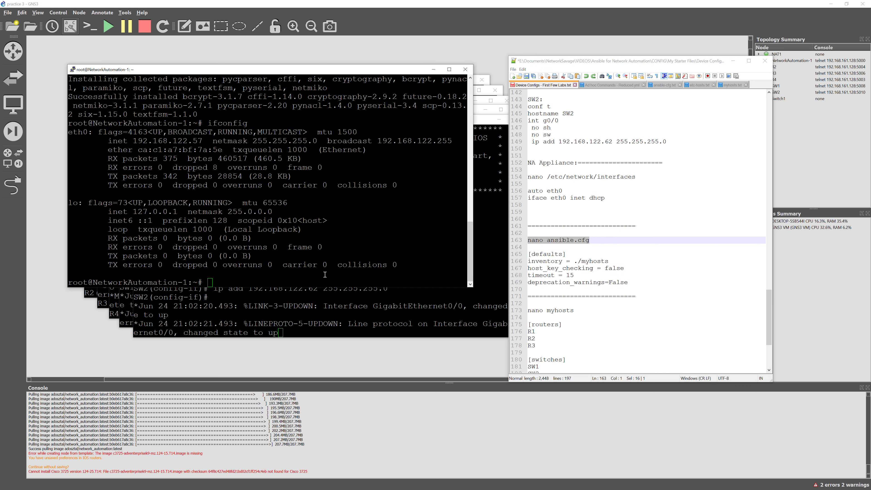
{"action": "right_click", "coordinate": [325, 275]}
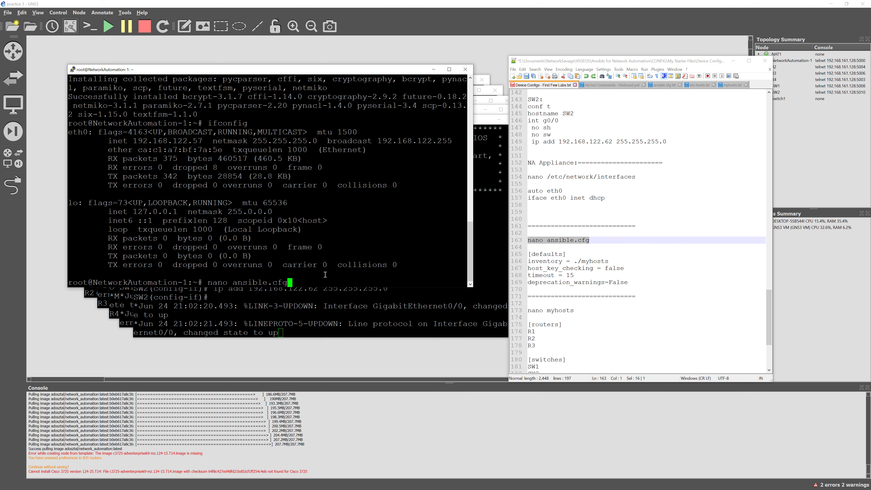
{"action": "key", "text": "Return"}
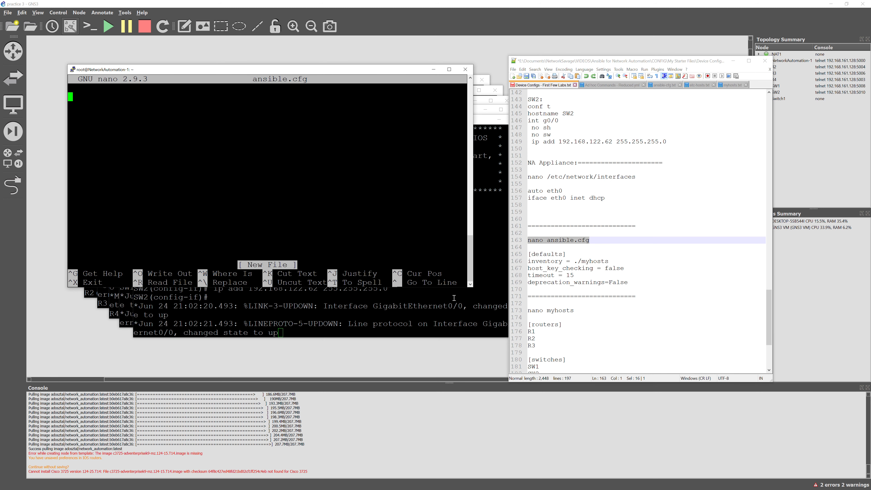
Paste the [defaults] block (inventory ./myhosts, host_key_checking false, timeout 15) and save ansible.cfg
{"action": "left_click_drag", "start_coordinate": [652, 282], "coordinate": [525, 254]}
{"action": "left_click", "coordinate": [229, 170]}
{"action": "right_click", "coordinate": [225, 167]}
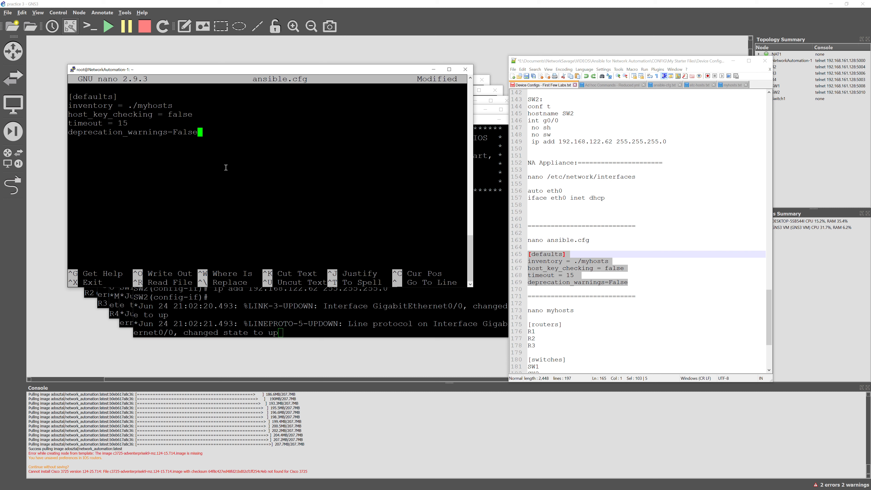
{"action": "key", "text": "ctrl+x"}
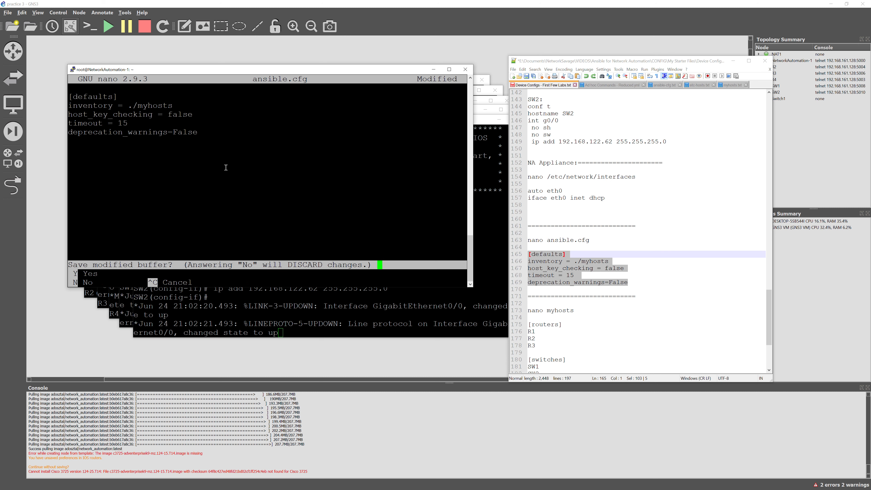
{"action": "key", "text": "y"}
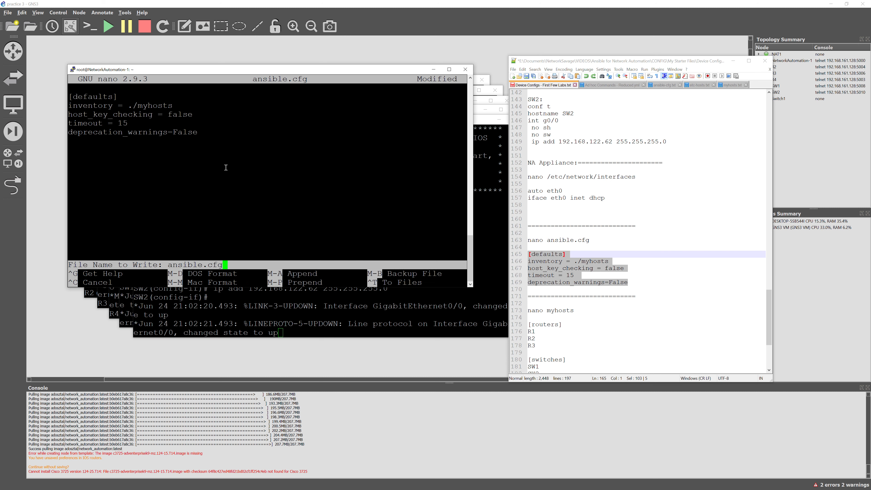
{"action": "key", "text": "Return"}
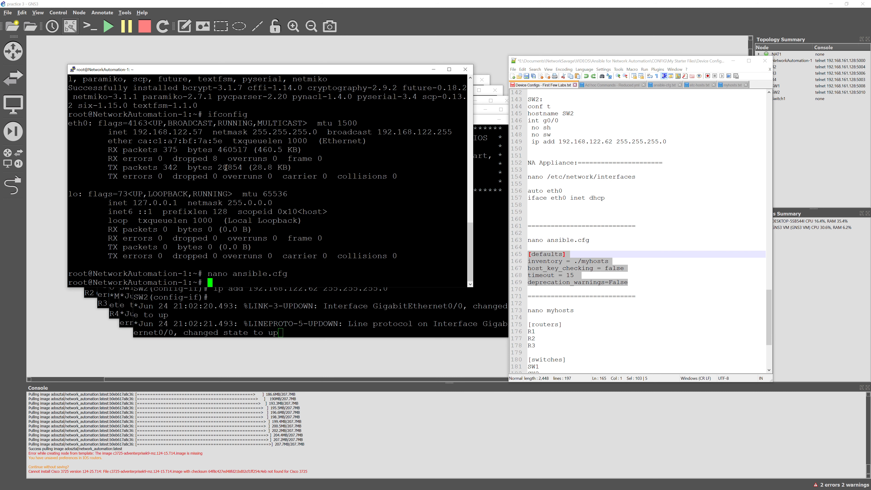
{"action": "type", "text": "more ansible.cfg"}
Print ansible.cfg with more and cat to confirm the inventory = ./myhosts setting
{"action": "key", "text": "Return"}
{"action": "type", "text": "cat ansible.cfg"}
{"action": "key", "text": "Return"}
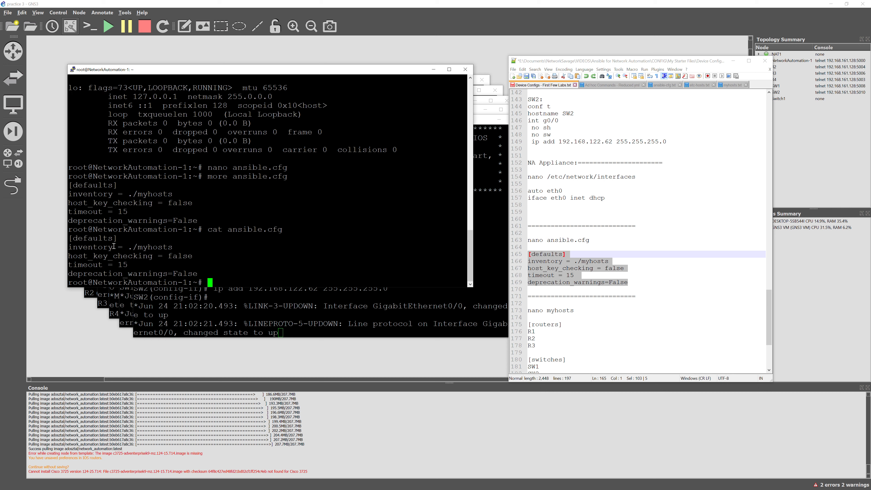
{"action": "left_click_drag", "start_coordinate": [173, 247], "coordinate": [72, 246]}
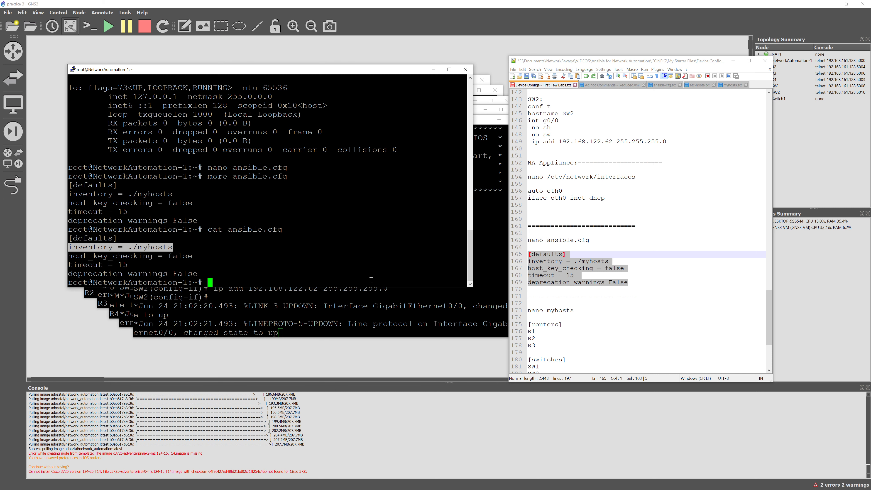
Copy 'nano myhosts' from the notes and paste it at the terminal prompt
{"action": "left_click", "coordinate": [577, 338]}
{"action": "left_click", "coordinate": [621, 333]}
{"action": "scroll", "coordinate": [573, 298], "scroll_direction": "down", "scroll_amount": 2}
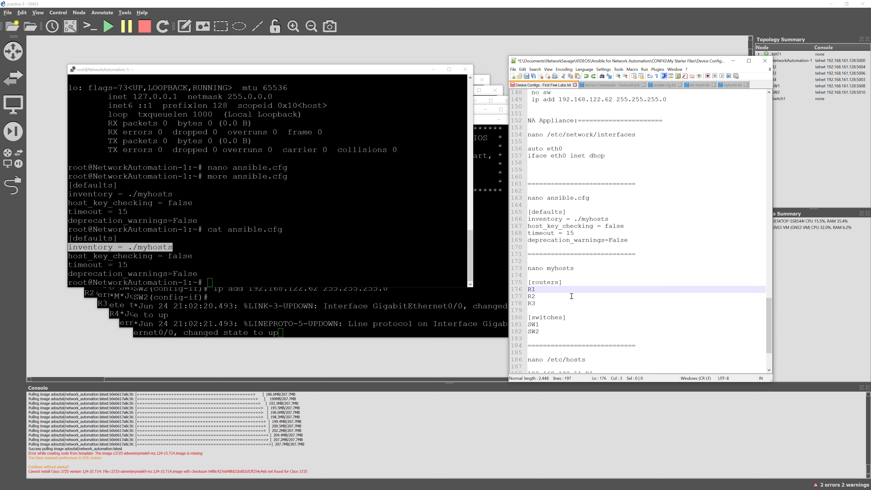
{"action": "left_click_drag", "start_coordinate": [577, 268], "coordinate": [525, 269]}
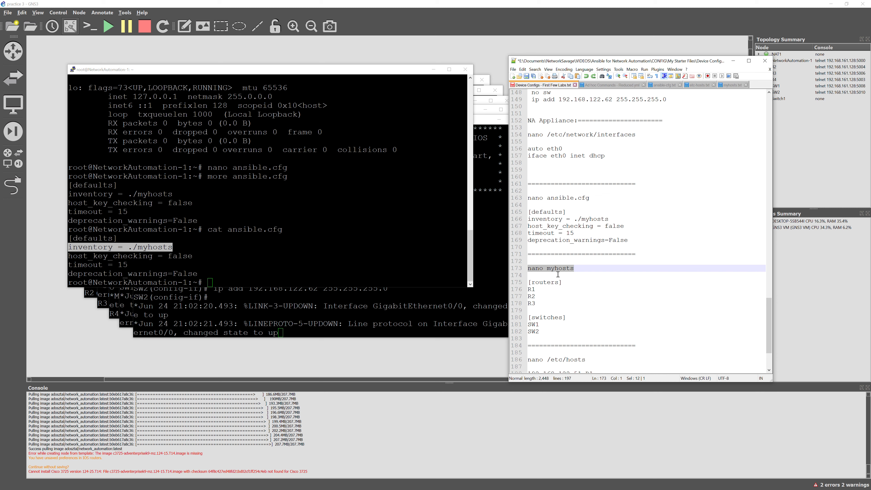
{"action": "key", "text": "ctrl+c"}
{"action": "left_click", "coordinate": [356, 274]}
{"action": "right_click", "coordinate": [356, 274]}
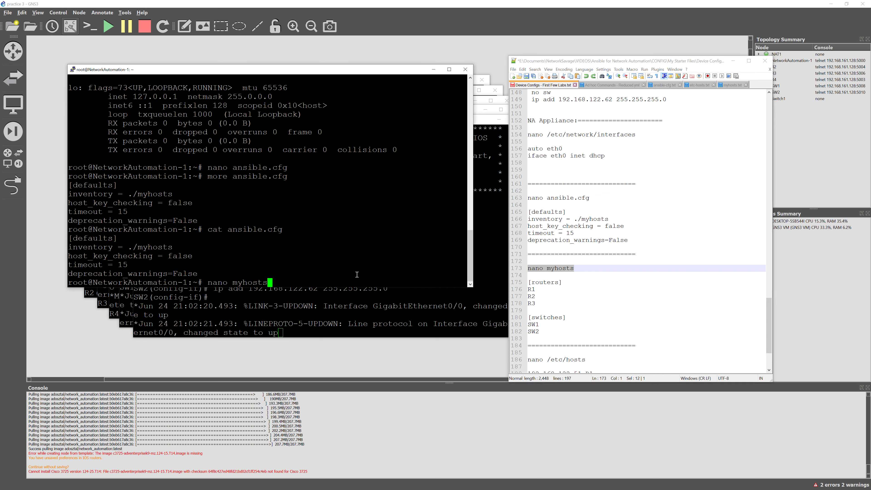
Write myhosts with R1, R2, R3 under [routers] and SW1, SW2 under [switches], and save it
{"action": "key", "text": "Return"}
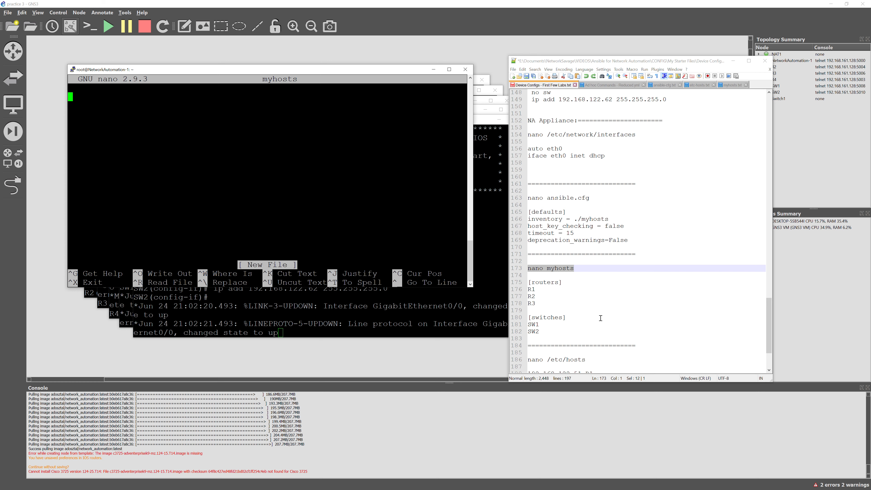
{"action": "left_click_drag", "start_coordinate": [553, 332], "coordinate": [528, 282]}
{"action": "key", "text": "ctrl+c"}
{"action": "right_click", "coordinate": [258, 125]}
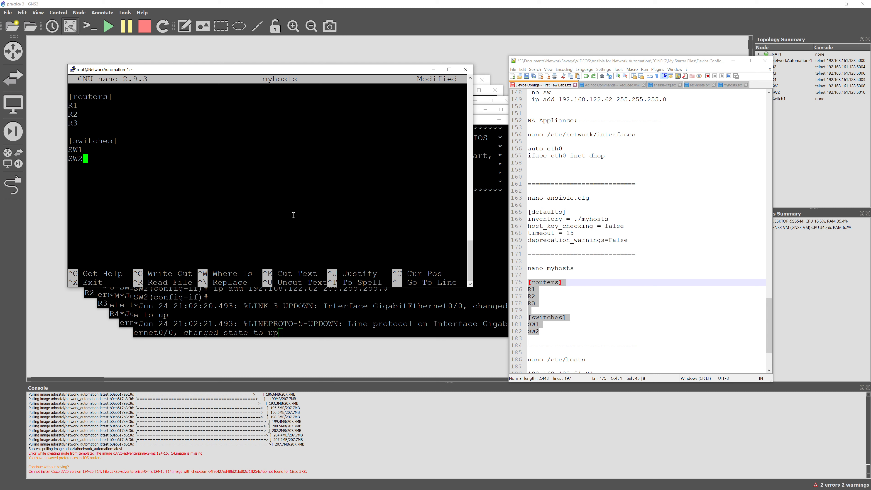
{"action": "key", "text": "ctrl+x"}
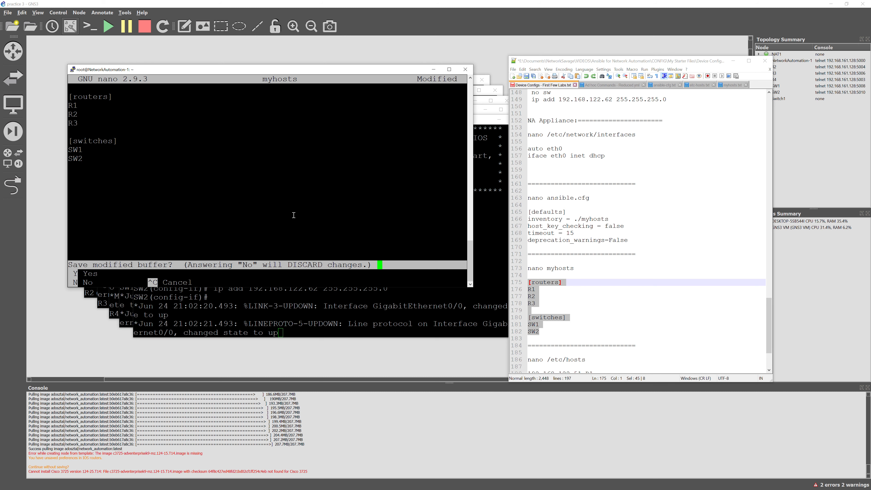
{"action": "key", "text": "y"}
{"action": "key", "text": "Return"}
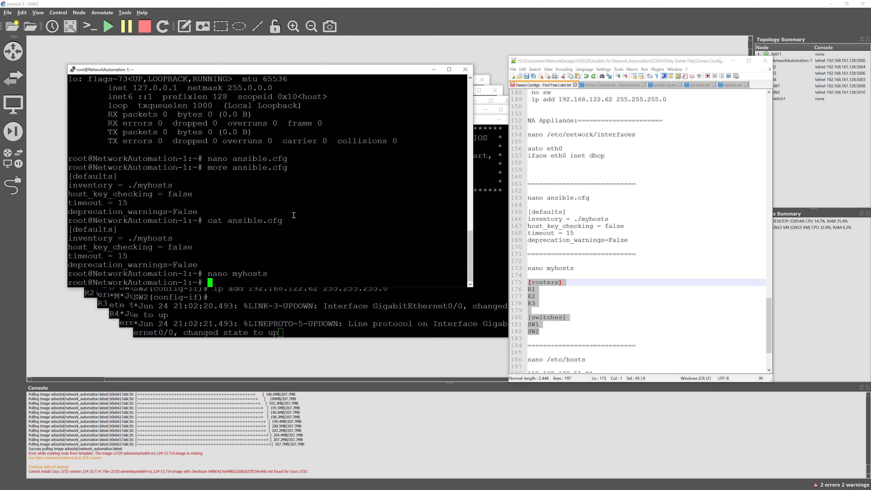
Print myhosts with cat to verify the inventory groups
{"action": "type", "text": "cay myhosts"}
{"action": "key", "text": "Return"}
{"action": "type", "text": "cat "}
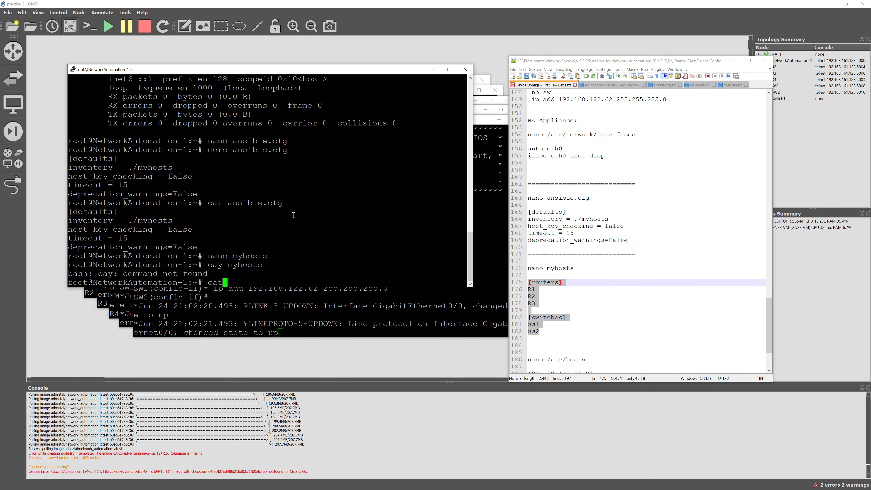
{"action": "type", "text": "myhosts"}
{"action": "key", "text": "Return"}
{"action": "left_click", "coordinate": [599, 311]}
{"action": "scroll", "coordinate": [598, 310], "scroll_direction": "down", "scroll_amount": 4}
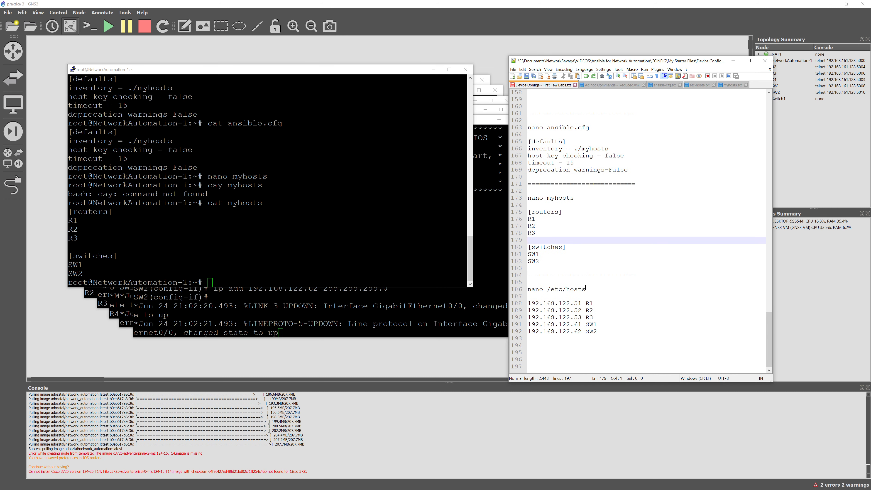
Open /etc/hosts in nano using the command copied from the notes
{"action": "left_click_drag", "start_coordinate": [586, 288], "coordinate": [533, 285]}
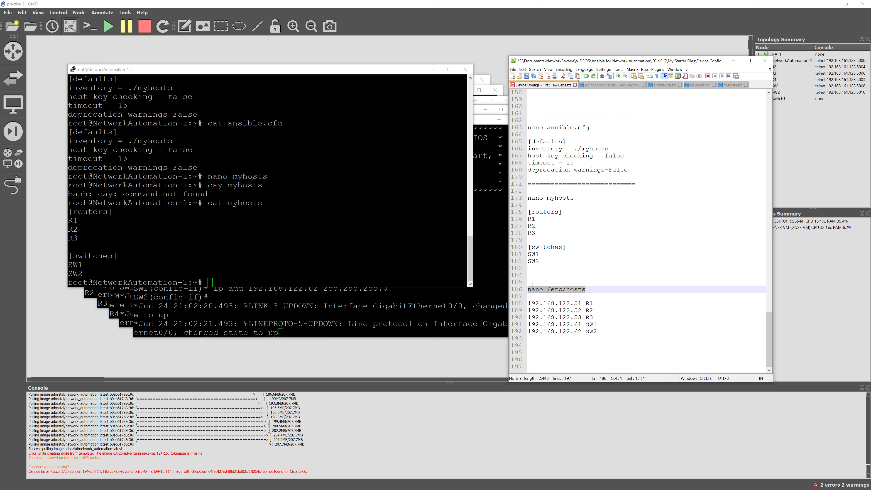
{"action": "left_click", "coordinate": [279, 269]}
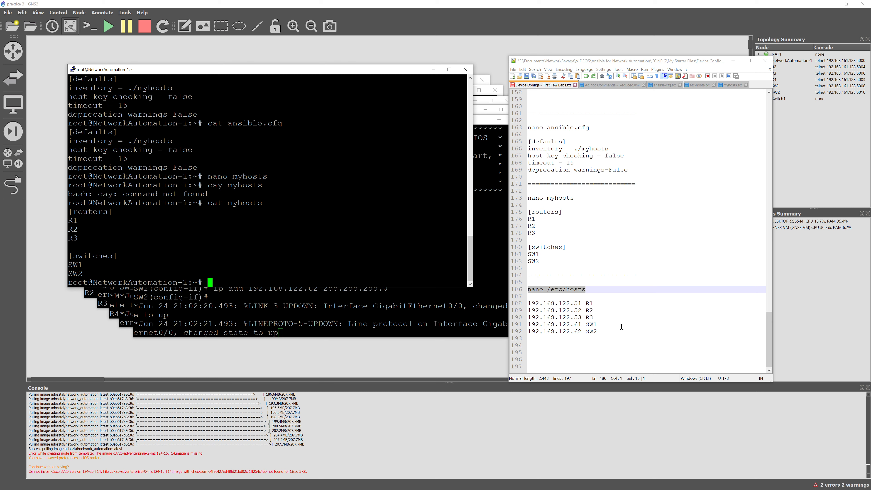
{"action": "left_click_drag", "start_coordinate": [597, 332], "coordinate": [527, 305]}
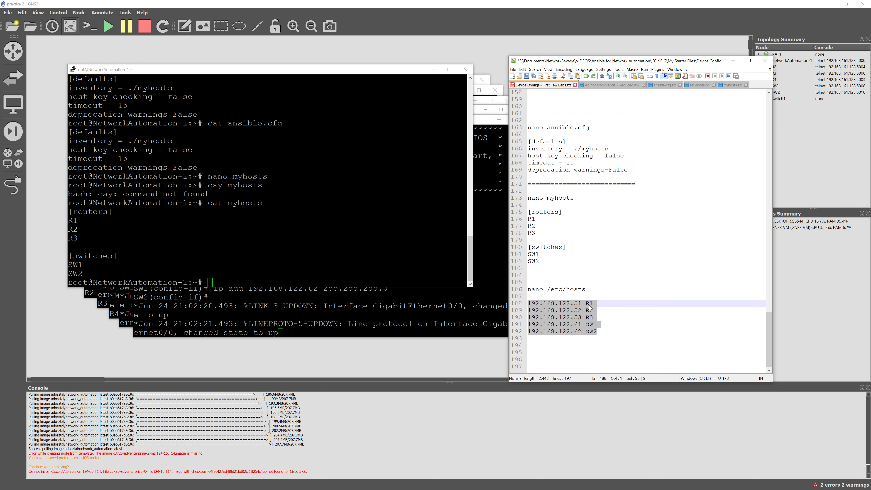
{"action": "left_click", "coordinate": [596, 327]}
{"action": "left_click", "coordinate": [596, 330]}
{"action": "left_click_drag", "start_coordinate": [586, 289], "coordinate": [523, 291]}
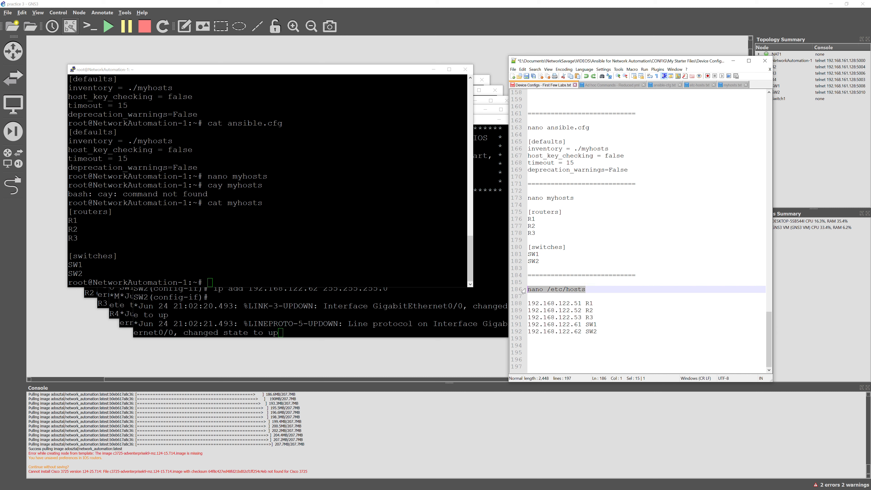
{"action": "right_click", "coordinate": [323, 247]}
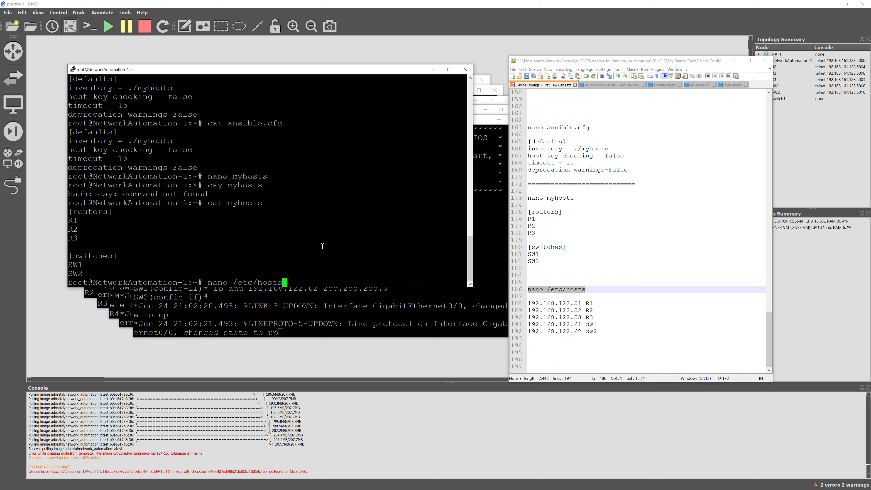
{"action": "key", "text": "Return"}
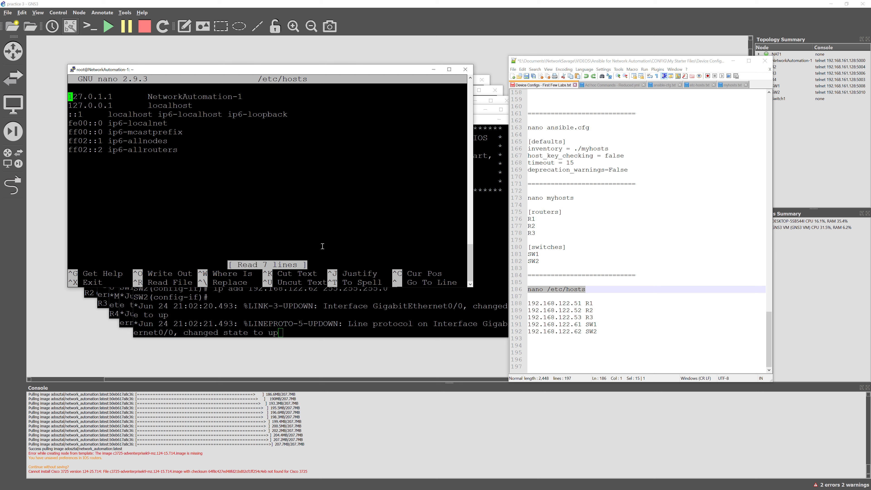
Append entries for R1–R3 (192.168.122.51–53) and SW1–SW2 (.61–.62) and save
{"action": "key", "text": "Down"}
{"action": "key", "text": "Down"}
{"action": "key", "text": "Down"}
{"action": "key", "text": "Down"}
{"action": "key", "text": "Down"}
{"action": "key", "text": "Down"}
{"action": "key", "text": "Down"}
{"action": "key", "text": "Return"}
{"action": "left_click_drag", "start_coordinate": [623, 335], "coordinate": [522, 304]}
{"action": "left_click", "coordinate": [208, 198]}
{"action": "right_click", "coordinate": [210, 201]}
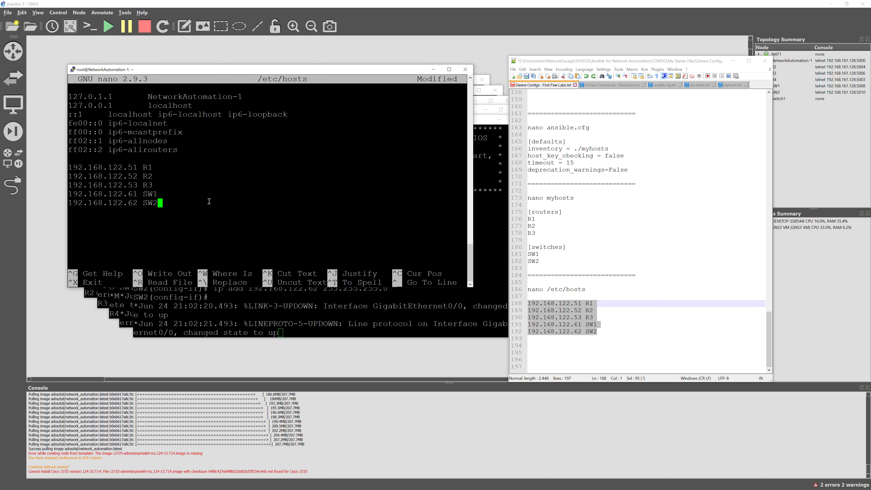
{"action": "key", "text": "ctrl+x"}
{"action": "key", "text": "y"}
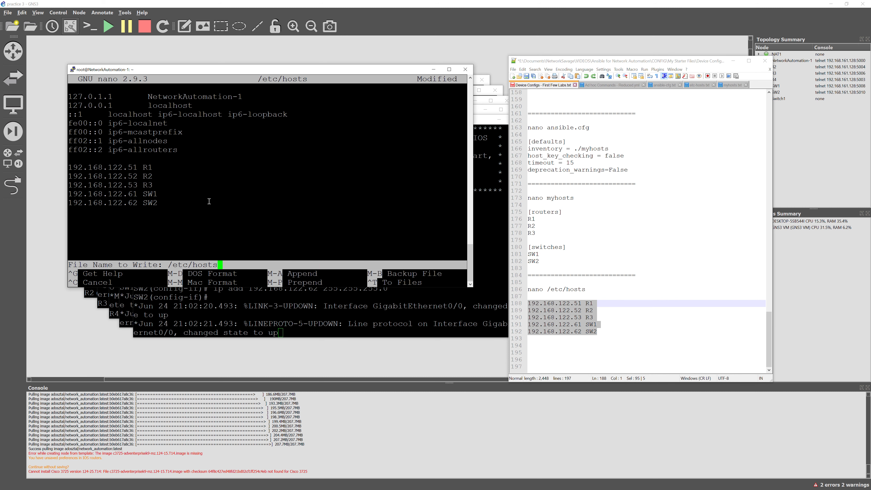
{"action": "key", "text": "Return"}
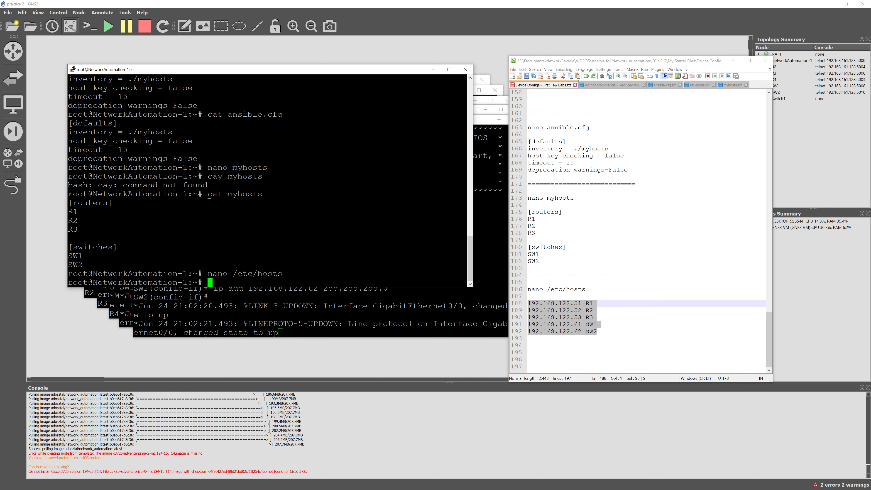
Display /etc/hosts with cat to verify the entries, then clear the terminal
{"action": "key", "text": "Up"}
{"action": "key", "text": "Left"}
{"action": "key", "text": "Left"}
{"action": "key", "text": "Left"}
{"action": "key", "text": "Left"}
{"action": "key", "text": "Left"}
{"action": "key", "text": "Left"}
{"action": "key", "text": "Left"}
{"action": "key", "text": "Left"}
{"action": "key", "text": "Left"}
{"action": "key", "text": "Left"}
{"action": "key", "text": "Left"}
{"action": "key", "text": "BackSpace"}
{"action": "key", "text": "BackSpace"}
{"action": "key", "text": "BackSpace"}
{"action": "key", "text": "BackSpace"}
{"action": "type", "text": "cat"}
{"action": "key", "text": "Return"}
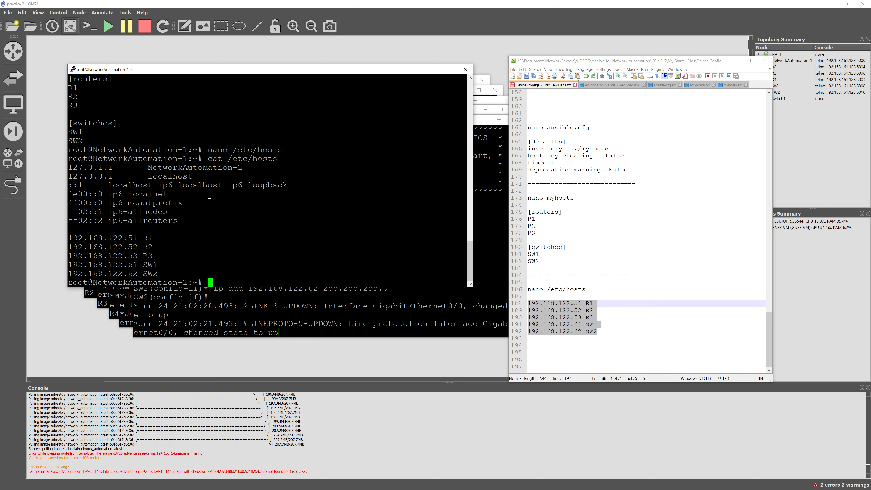
{"action": "key", "text": "ctrl+l"}
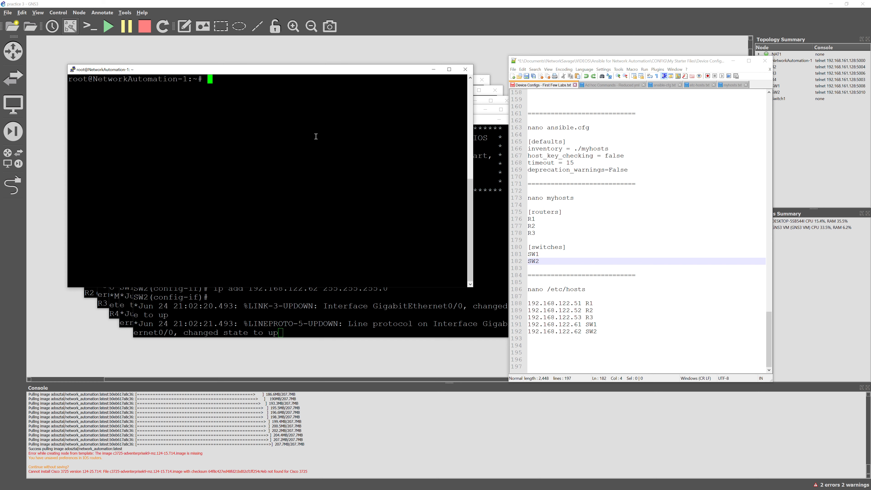
Run 'ansible --list-hosts all' to list the five inventory hosts
{"action": "type", "text": "ansible --list-hosts all"}
{"action": "key", "text": "Return"}
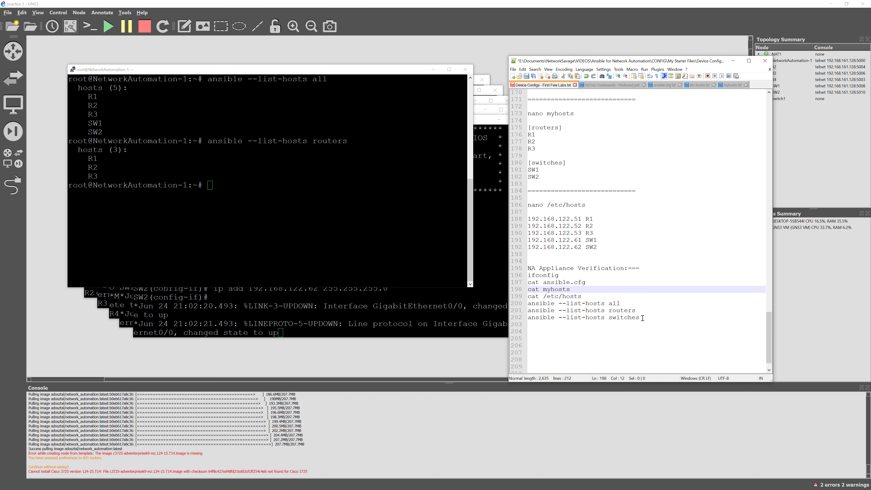
{"action": "left_click_drag", "start_coordinate": [640, 317], "coordinate": [528, 275]}
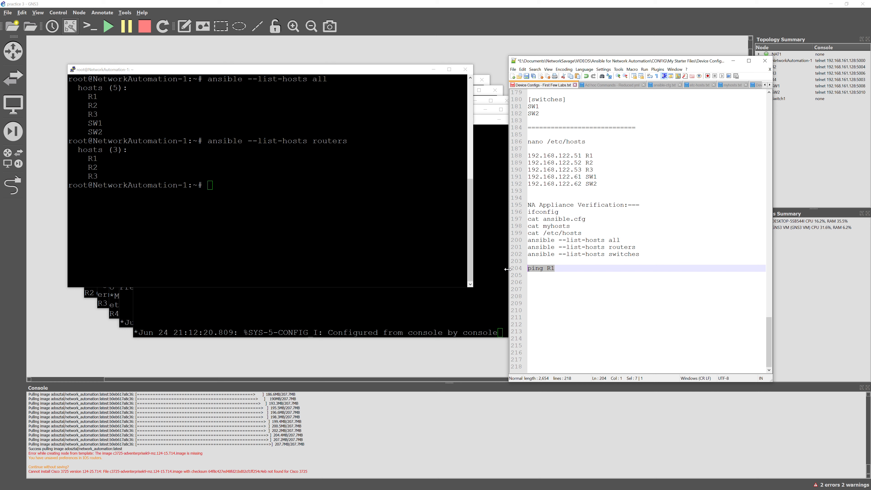
Ping R1 and then R2 by name from NetworkAutomation-1, both with 0% packet loss
{"action": "left_click", "coordinate": [294, 192]}
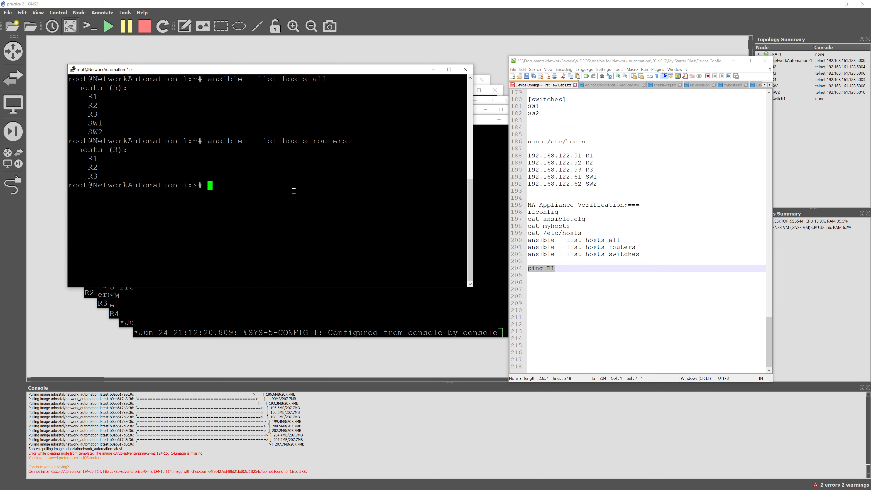
{"action": "right_click", "coordinate": [323, 192]}
{"action": "key", "text": "Return"}
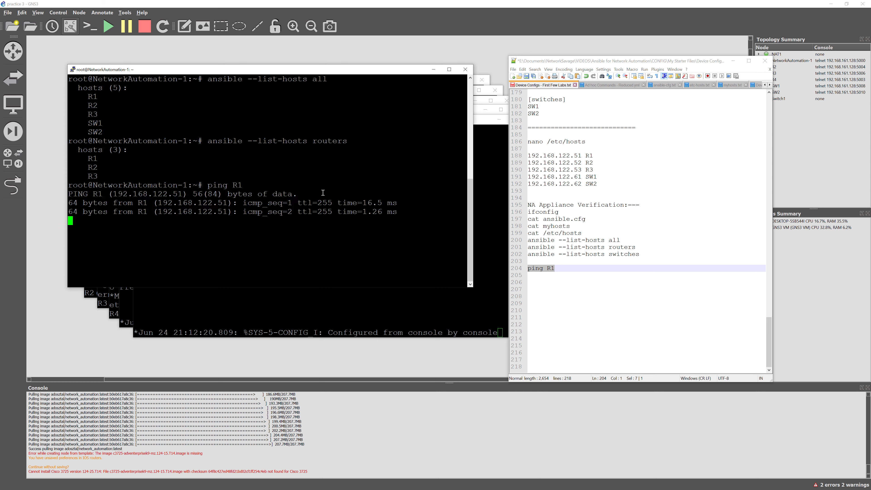
{"action": "key", "text": "ctrl+c"}
{"action": "key", "text": "Up"}
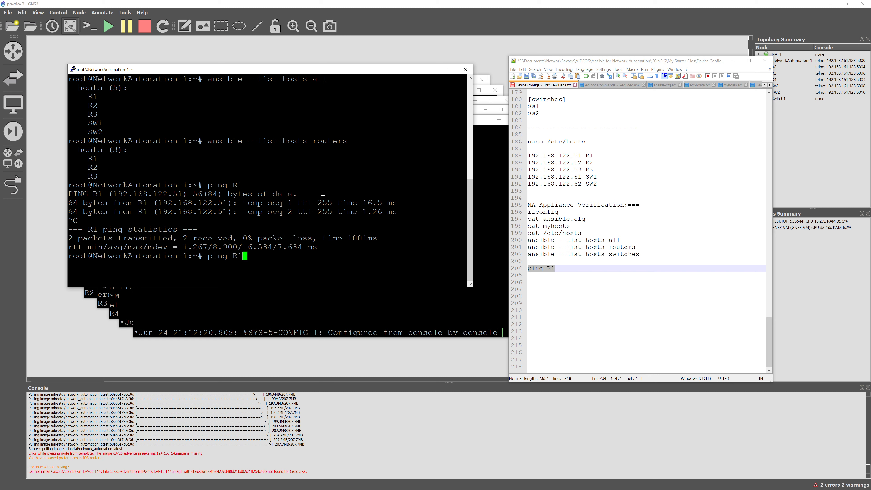
{"action": "key", "text": "BackSpace"}
{"action": "type", "text": "2"}
{"action": "key", "text": "Return"}
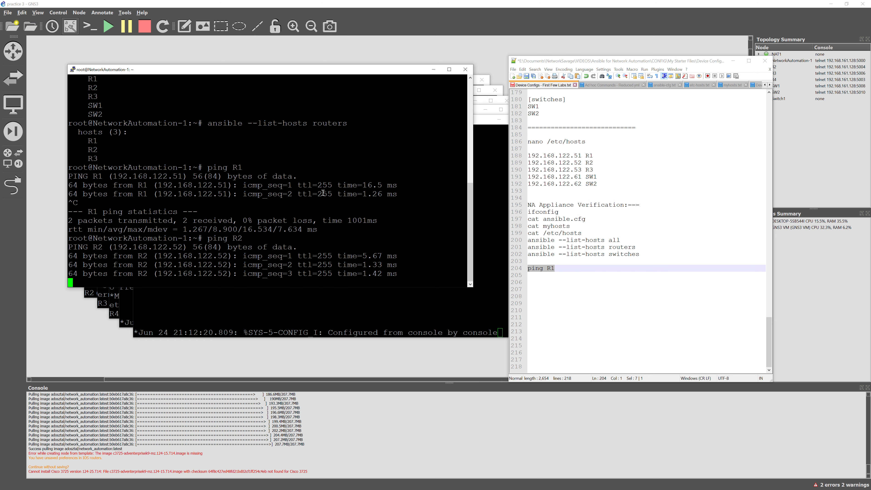
{"action": "key", "text": "Escape"}
{"action": "key", "text": "ctrl+c"}
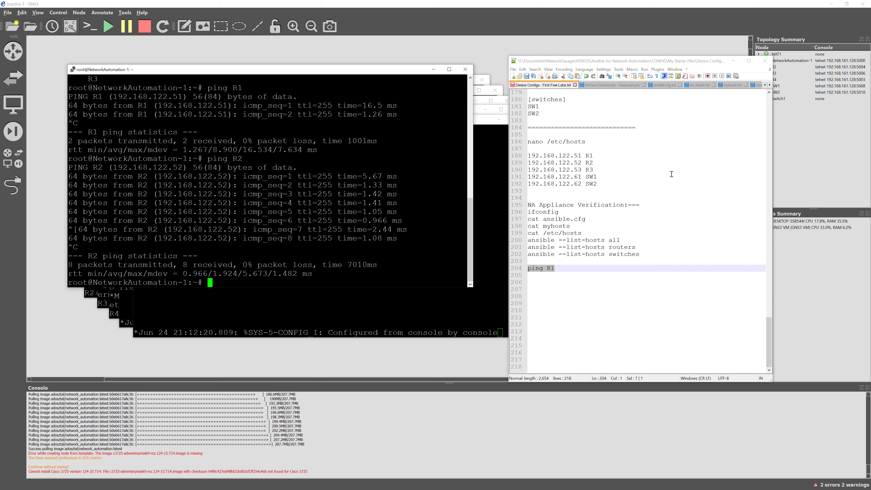
{"action": "left_click_drag", "start_coordinate": [624, 170], "coordinate": [604, 162]}
Renumber the hosts entries in the Notepad++ notes to R2, R3 and R4
{"action": "left_click", "coordinate": [597, 155]}
{"action": "type", "text": "2"}
{"action": "key", "text": "Down"}
{"action": "key", "text": "BackSpace"}
{"action": "type", "text": "3"}
{"action": "key", "text": "Down"}
{"action": "key", "text": "BackSpace"}
{"action": "type", "text": "4"}
{"action": "key", "text": "Down"}
{"action": "key", "text": "Down"}
{"action": "key", "text": "Down"}
{"action": "key", "text": "Down"}
{"action": "key", "text": "Down"}
{"action": "key", "text": "Down"}
Renumber the router list in the Notepad++ notes to R2, R3 and R4
{"action": "scroll", "coordinate": [546, 179], "scroll_direction": "up", "scroll_amount": 5}
{"action": "left_click", "coordinate": [546, 179]}
{"action": "key", "text": "BackSpace"}
{"action": "type", "text": "2"}
{"action": "key", "text": "Down"}
{"action": "key", "text": "BackSpace"}
{"action": "type", "text": "3"}
{"action": "key", "text": "Down"}
{"action": "key", "text": "BackSpace"}
{"action": "type", "text": "4"}
{"action": "key", "text": "Up"}
{"action": "key", "text": "Up"}
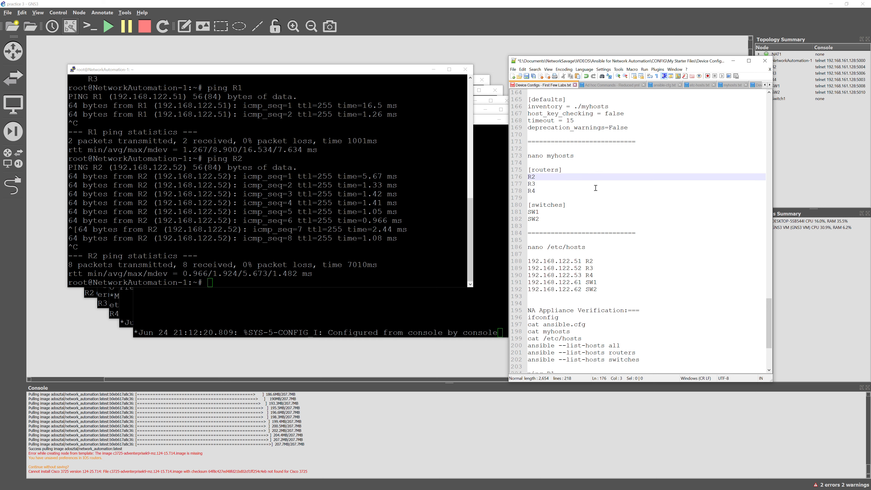
{"action": "scroll", "coordinate": [596, 188], "scroll_direction": "up", "scroll_amount": 1}
Edit myhosts with nano so the routers read R2, R3 and R4, and save
{"action": "left_click_drag", "start_coordinate": [574, 176], "coordinate": [521, 177]}
{"action": "key", "text": "ctrl+c"}
{"action": "right_click", "coordinate": [333, 232]}
{"action": "key", "text": "Return"}
{"action": "key", "text": "Down"}
{"action": "key", "text": "Right"}
{"action": "key", "text": "Right"}
{"action": "key", "text": "BackSpace"}
{"action": "type", "text": "2"}
{"action": "key", "text": "Down"}
{"action": "key", "text": "BackSpace"}
{"action": "type", "text": "3"}
{"action": "key", "text": "Down"}
{"action": "key", "text": "BackSpace"}
{"action": "type", "text": "4"}
{"action": "key", "text": "ctrl+x"}
{"action": "key", "text": "y"}
{"action": "key", "text": "Return"}
Edit /etc/hosts with nano to rename the router entries R2, R3 and R4, and save
{"action": "left_click_drag", "start_coordinate": [586, 268], "coordinate": [528, 268]}
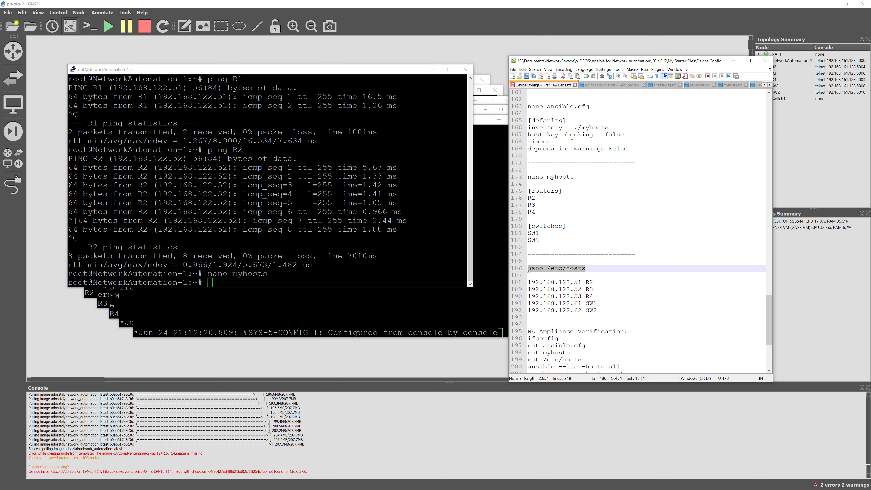
{"action": "right_click", "coordinate": [393, 267]}
{"action": "key", "text": "Return"}
{"action": "key", "text": "Down"}
{"action": "key", "text": "Down"}
{"action": "key", "text": "Down"}
{"action": "key", "text": "Down"}
{"action": "key", "text": "Down"}
{"action": "key", "text": "Down"}
{"action": "key", "text": "Down"}
{"action": "key", "text": "Down"}
{"action": "key", "text": "End"}
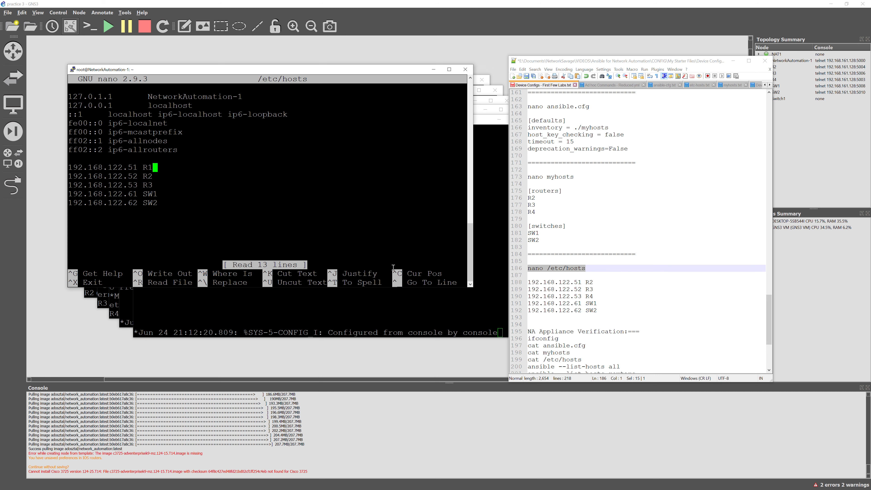
{"action": "key", "text": "BackSpace"}
{"action": "type", "text": "2"}
{"action": "key", "text": "Down"}
{"action": "key", "text": "BackSpace"}
{"action": "type", "text": "3"}
{"action": "key", "text": "Down"}
{"action": "key", "text": "BackSpace"}
{"action": "type", "text": "4"}
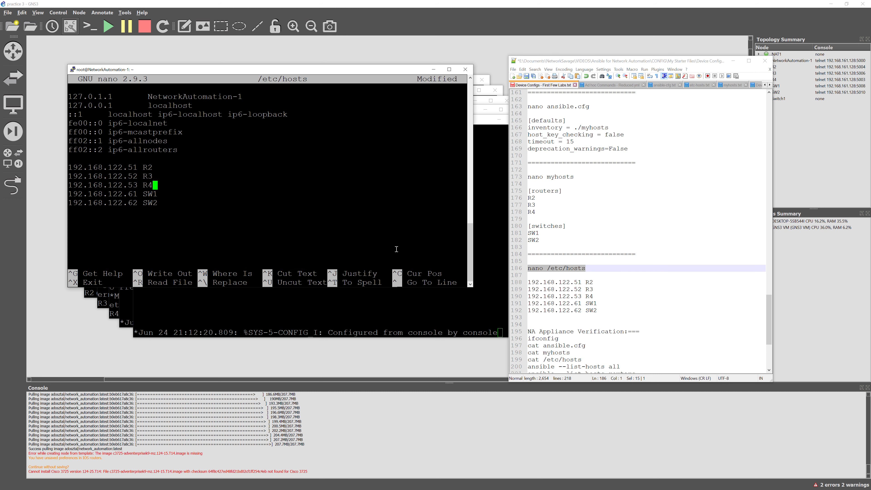
{"action": "key", "text": "ctrl+x"}
{"action": "key", "text": "y"}
{"action": "key", "text": "Return"}
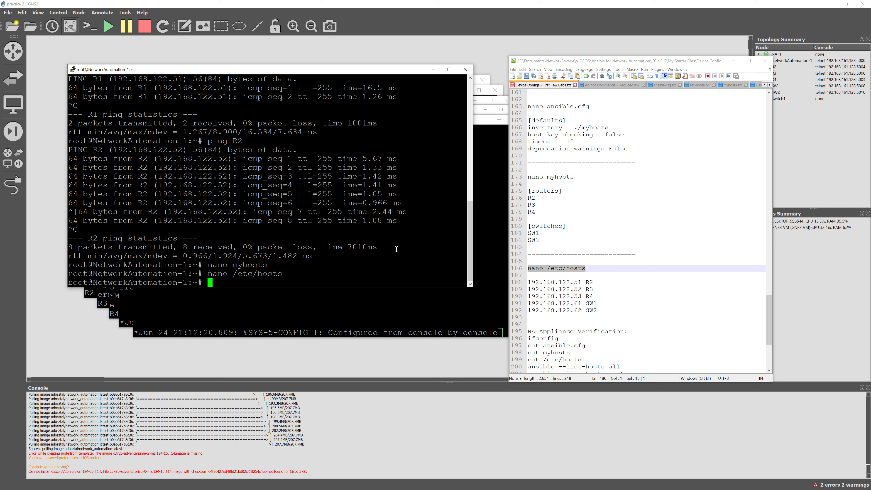
Display the updated myhosts and /etc/hosts files with cat
{"action": "type", "text": "cat myhosts"}
{"action": "key", "text": "Return"}
{"action": "type", "text": "nano"}
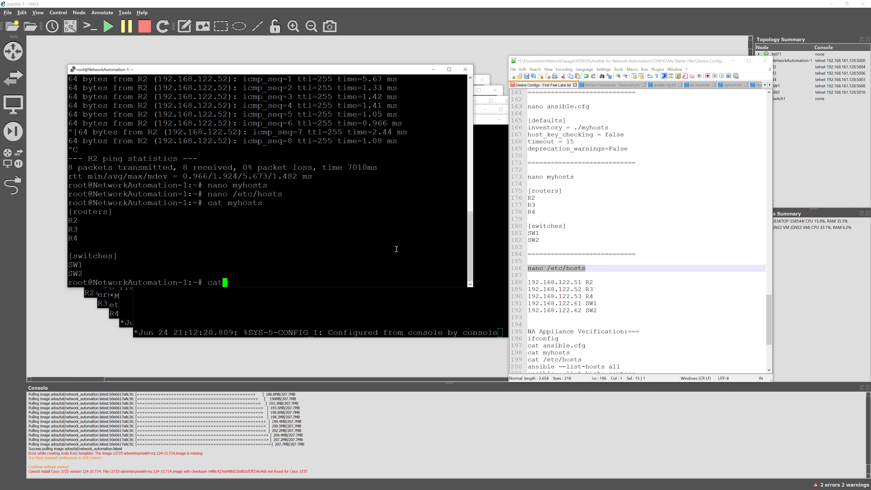
{"action": "key", "text": "Up"}
{"action": "key", "text": "BackSpace"}
{"action": "key", "text": "BackSpace"}
{"action": "key", "text": "BackSpace"}
{"action": "key", "text": "BackSpace"}
{"action": "type", "text": "cat"}
{"action": "key", "text": "Return"}
{"action": "scroll", "coordinate": [609, 297], "scroll_direction": "down", "scroll_amount": 6}
{"action": "left_click", "coordinate": [559, 268]}
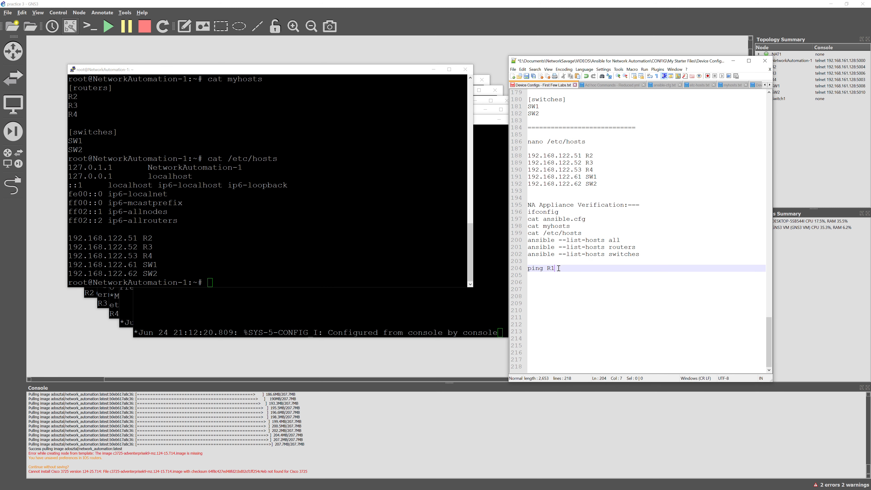
Ping R2, R3 and R4 by name from the automation node, each with 0% loss
{"action": "left_click_drag", "start_coordinate": [559, 268], "coordinate": [524, 268]}
{"action": "key", "text": "ctrl+c"}
{"action": "left_click", "coordinate": [245, 260]}
{"action": "right_click", "coordinate": [245, 260]}
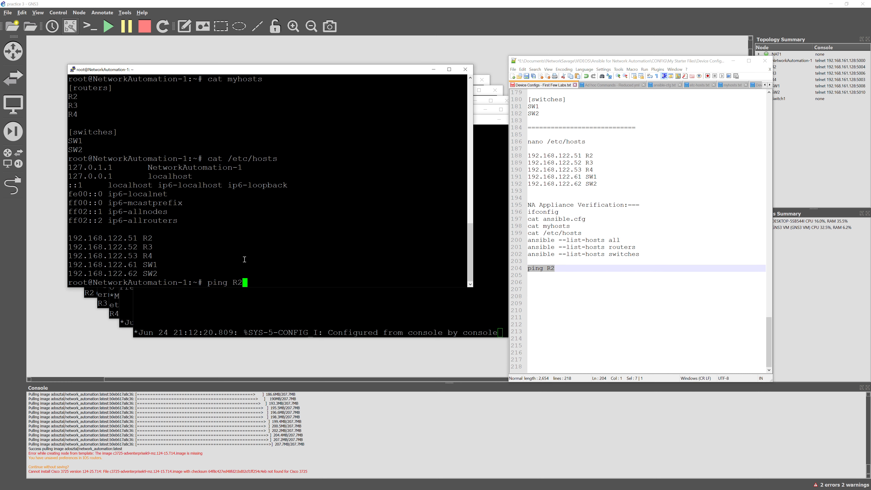
{"action": "key", "text": "Return"}
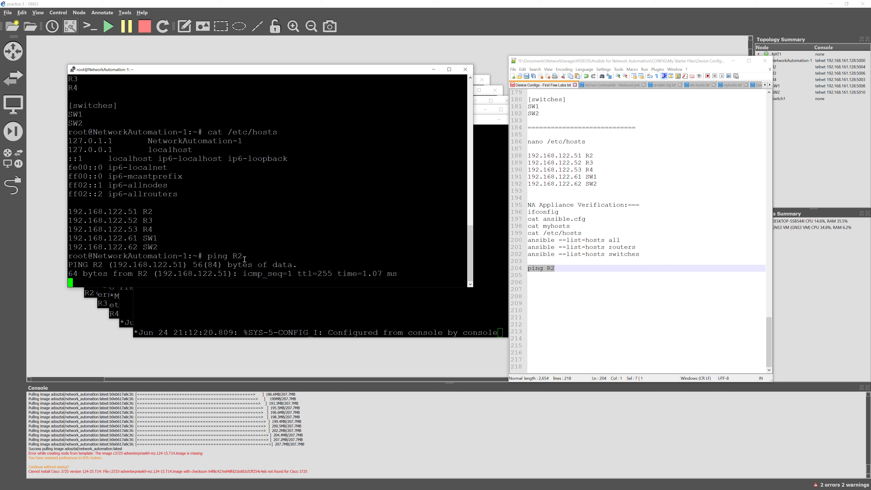
{"action": "key", "text": "ctrl+c"}
{"action": "key", "text": "Up"}
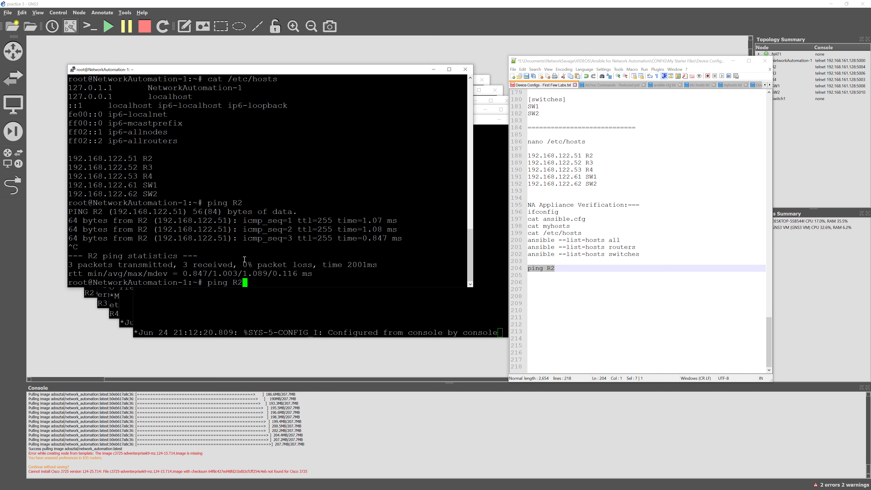
{"action": "key", "text": "BackSpace"}
{"action": "type", "text": "3"}
{"action": "key", "text": "Return"}
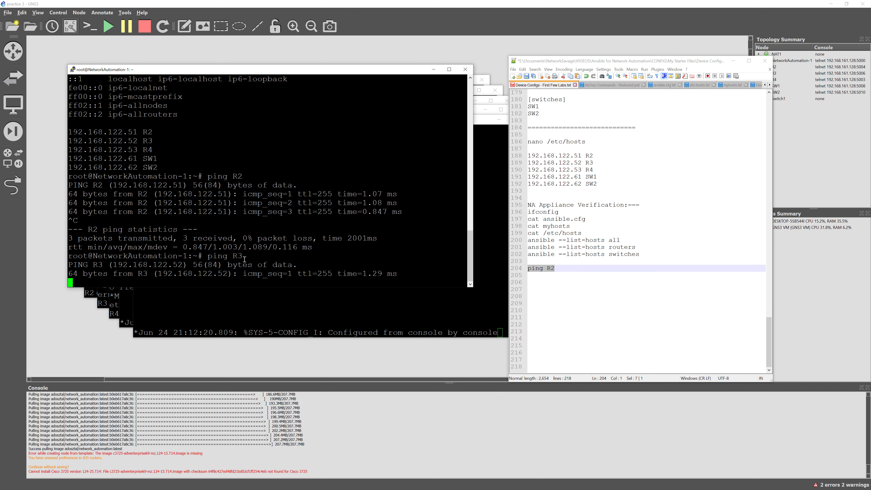
{"action": "key", "text": "ctrl+c"}
{"action": "key", "text": "Up"}
{"action": "key", "text": "BackSpace"}
{"action": "type", "text": "4"}
{"action": "key", "text": "Return"}
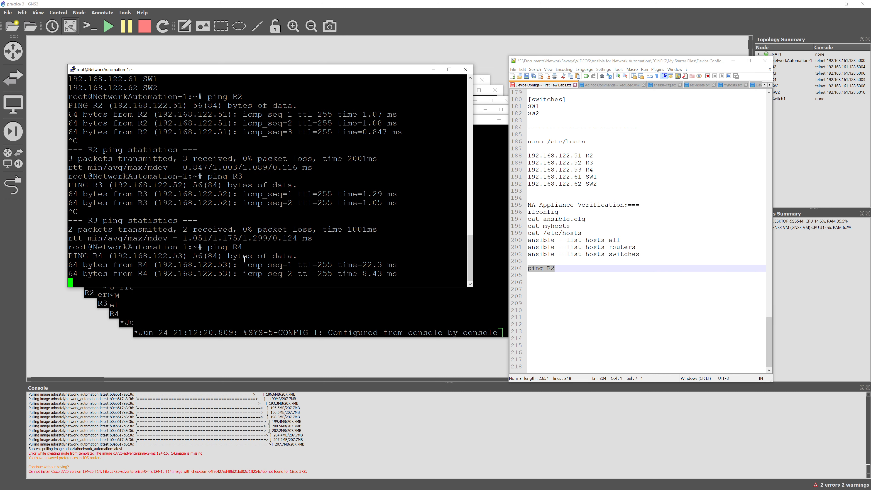
{"action": "key", "text": "ctrl+c"}
Ping switches SW1 and SW2 by name, both with 0% packet loss
{"action": "key", "text": "Up"}
{"action": "key", "text": "BackSpace"}
{"action": "key", "text": "BackSpace"}
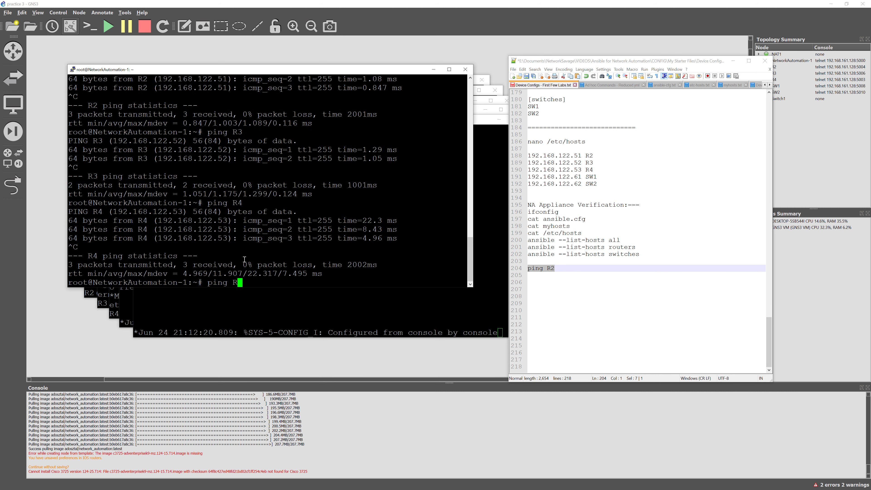
{"action": "type", "text": "SW1"}
{"action": "key", "text": "Return"}
{"action": "key", "text": "ctrl+c"}
{"action": "key", "text": "Up"}
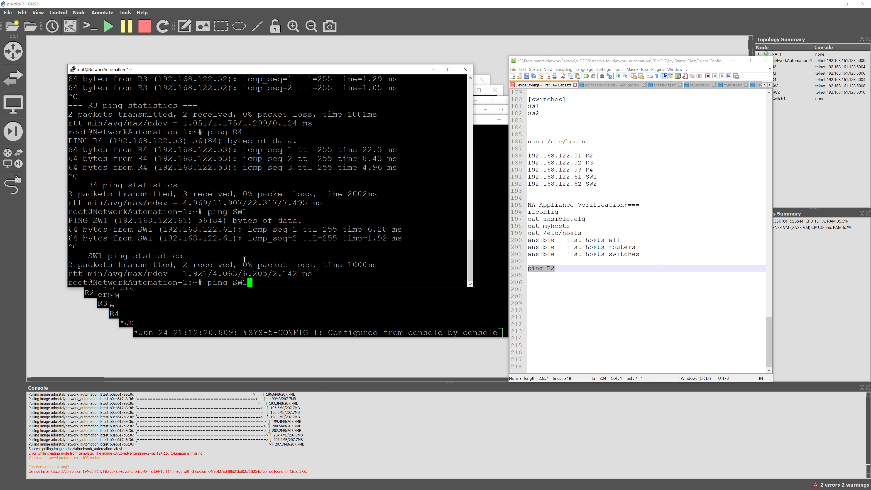
{"action": "key", "text": "BackSpace"}
{"action": "type", "text": "2"}
{"action": "key", "text": "Return"}
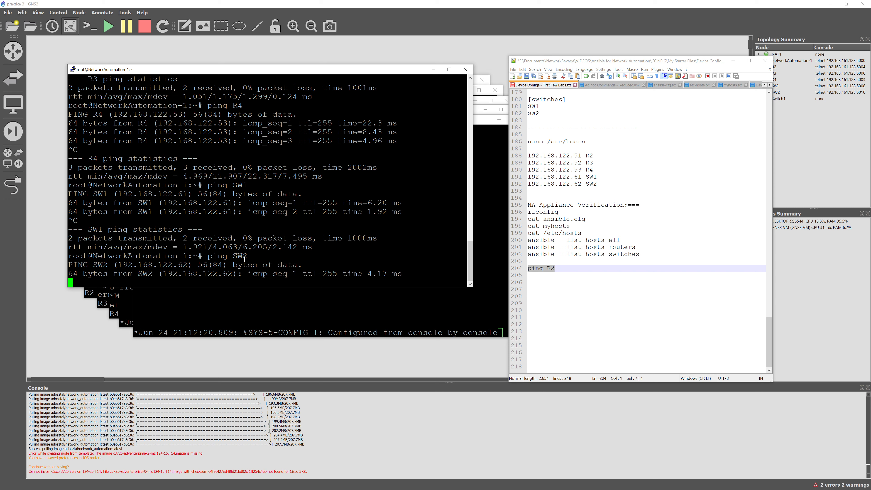
{"action": "key", "text": "ctrl+c"}
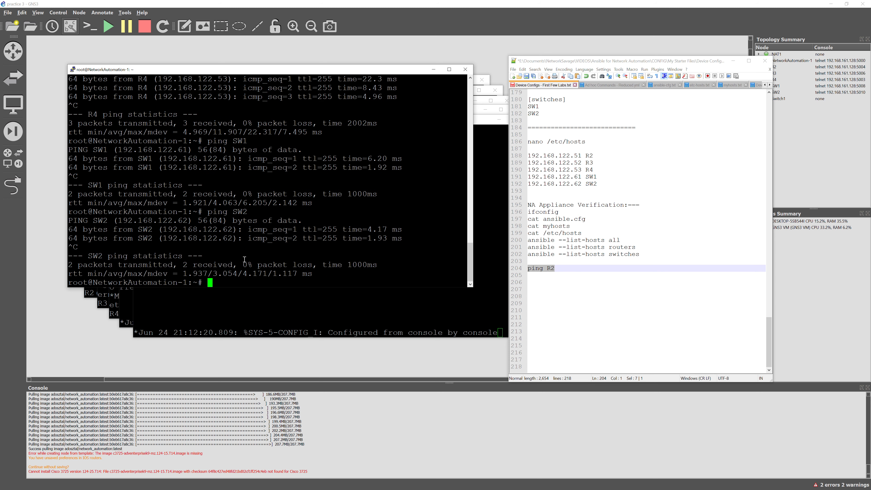
Show the Device Initial.txt notes and enter 'ssh cisco@R2' in the automation node terminal
{"action": "left_click", "coordinate": [662, 290]}
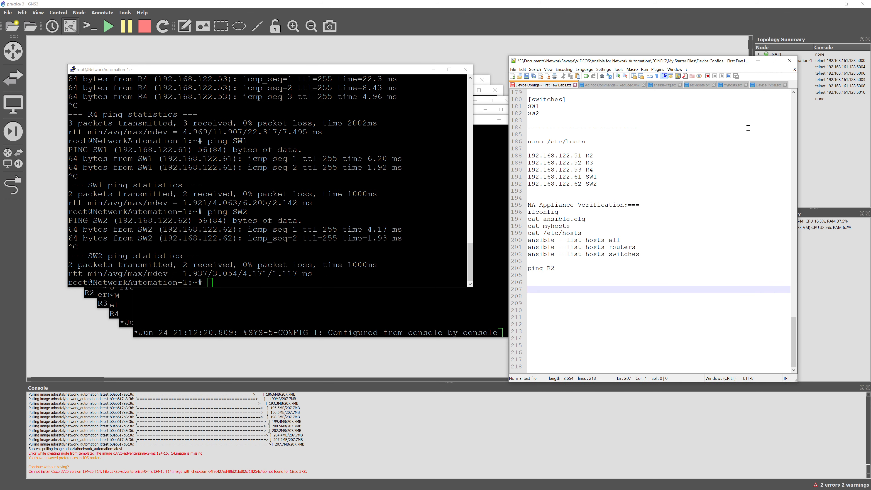
{"action": "left_click", "coordinate": [767, 85]}
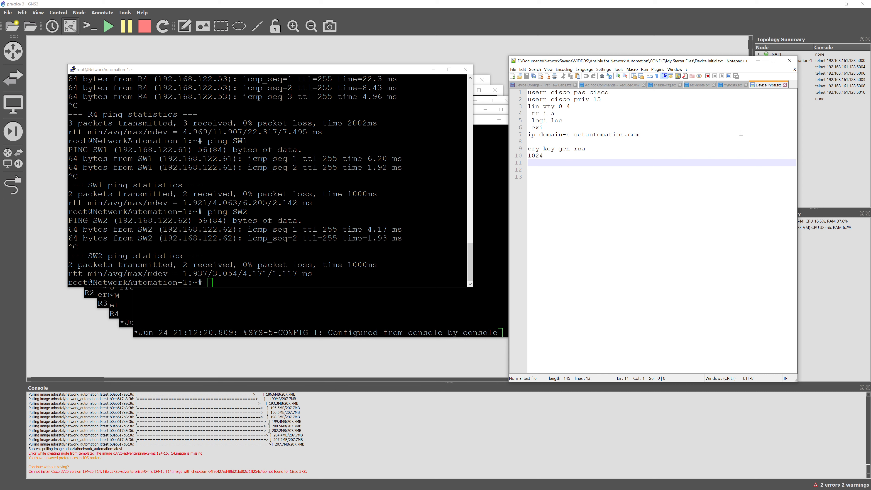
{"action": "left_click", "coordinate": [298, 255]}
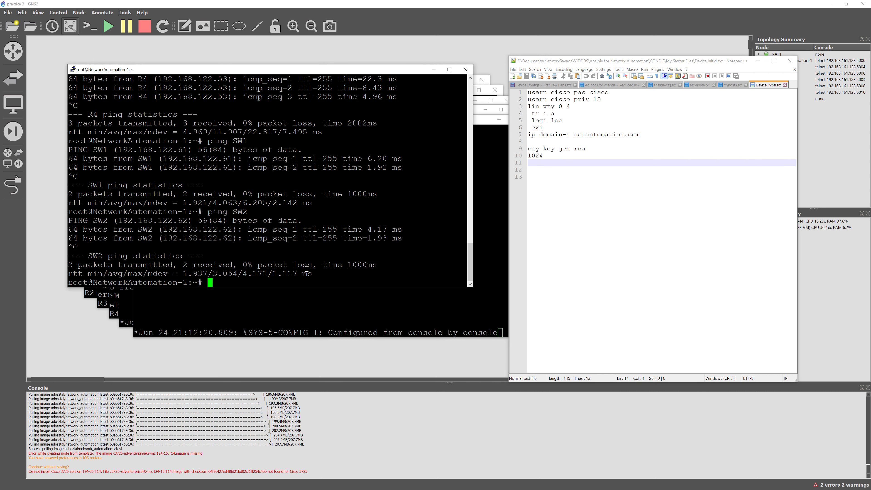
{"action": "type", "text": "ssh cisco@R2"}
After SSH to R2 is refused, paste the SSH setup commands into the R2, R3 and R4 consoles
{"action": "key", "text": "Return"}
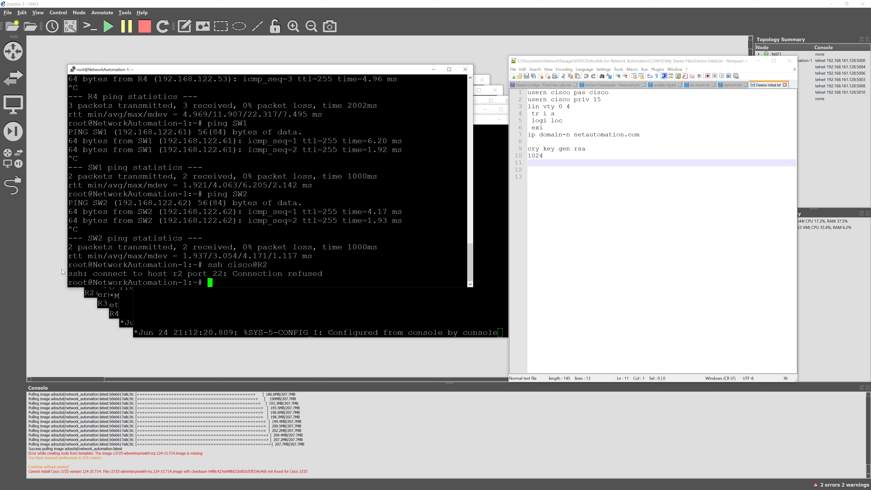
{"action": "left_click", "coordinate": [559, 170]}
{"action": "left_click_drag", "start_coordinate": [551, 158], "coordinate": [525, 93]}
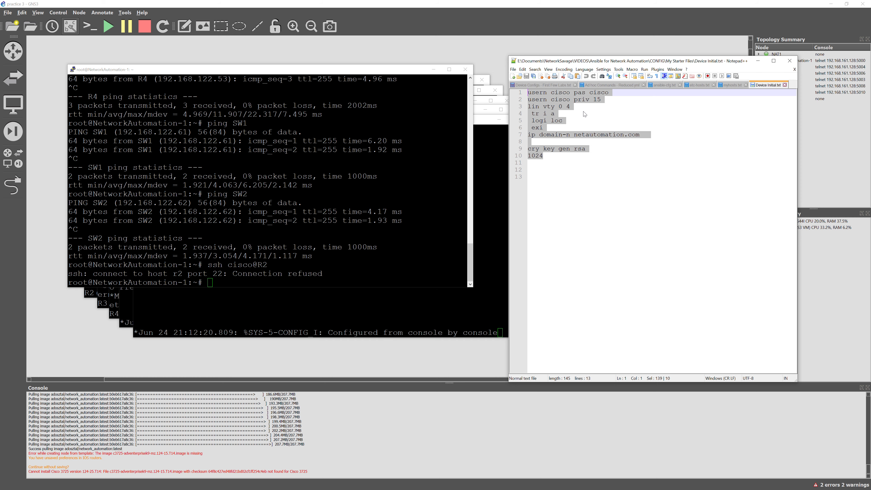
{"action": "left_click", "coordinate": [91, 295]}
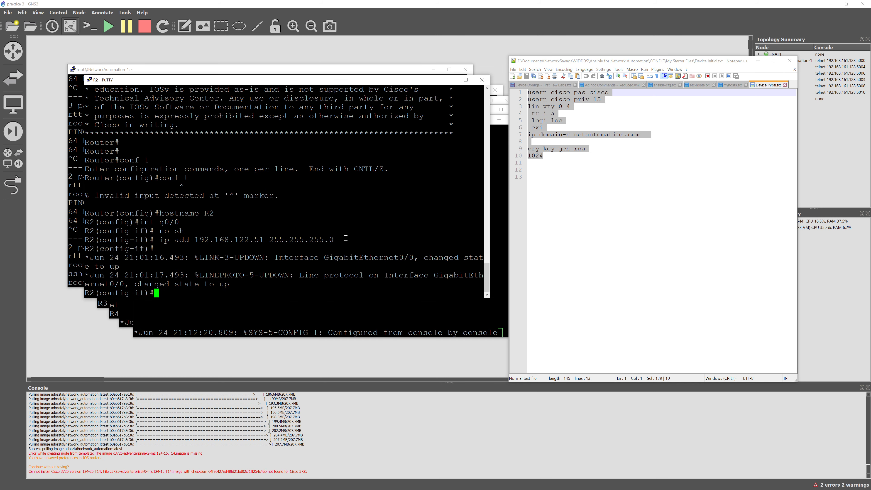
{"action": "right_click", "coordinate": [346, 238]}
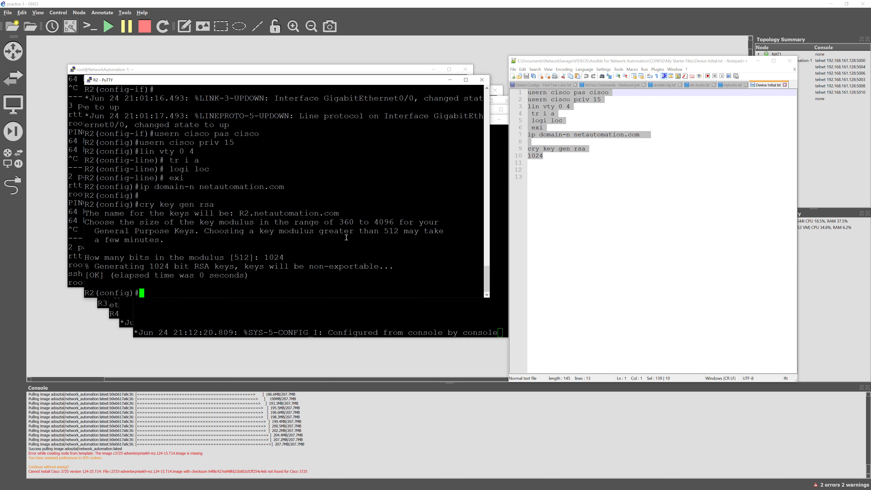
{"action": "left_click", "coordinate": [102, 303]}
{"action": "right_click", "coordinate": [103, 304]}
{"action": "left_click", "coordinate": [112, 314]}
{"action": "right_click", "coordinate": [255, 290]}
{"action": "key", "text": "Return"}
On SW1 and SW2, enter privileged mode ('en', plus 'conf t' on SW2) and paste the SSH setup commands
{"action": "left_click", "coordinate": [126, 323]}
{"action": "key", "text": "Return"}
{"action": "key", "text": "Return"}
{"action": "key", "text": "Return"}
{"action": "type", "text": "en"}
{"action": "key", "text": "Return"}
{"action": "right_click", "coordinate": [256, 290]}
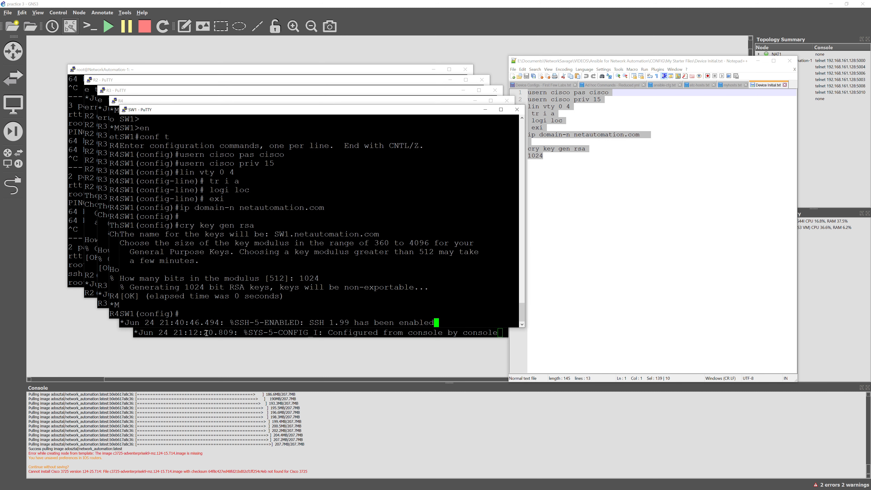
{"action": "left_click", "coordinate": [264, 333]}
{"action": "key", "text": "Return"}
{"action": "key", "text": "Return"}
{"action": "key", "text": "Return"}
{"action": "type", "text": "en"}
{"action": "key", "text": "Return"}
{"action": "type", "text": "conf t"}
{"action": "key", "text": "Return"}
{"action": "right_click", "coordinate": [301, 315]}
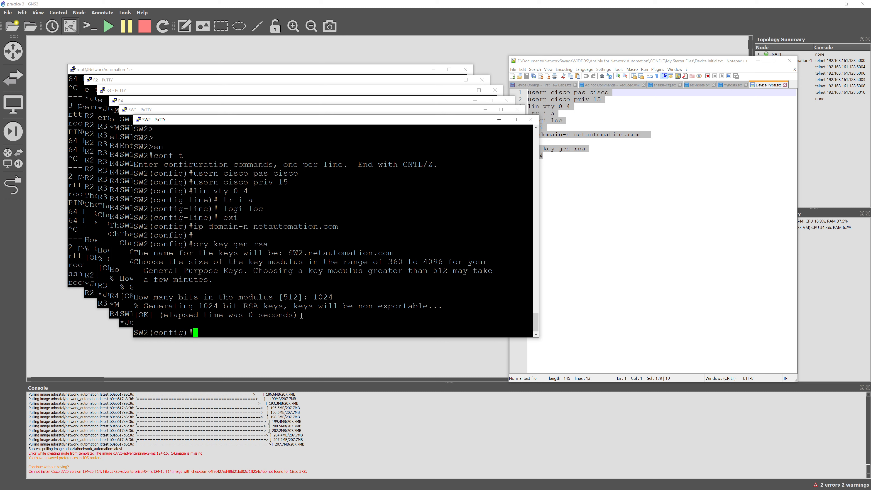
{"action": "left_click", "coordinate": [333, 72]}
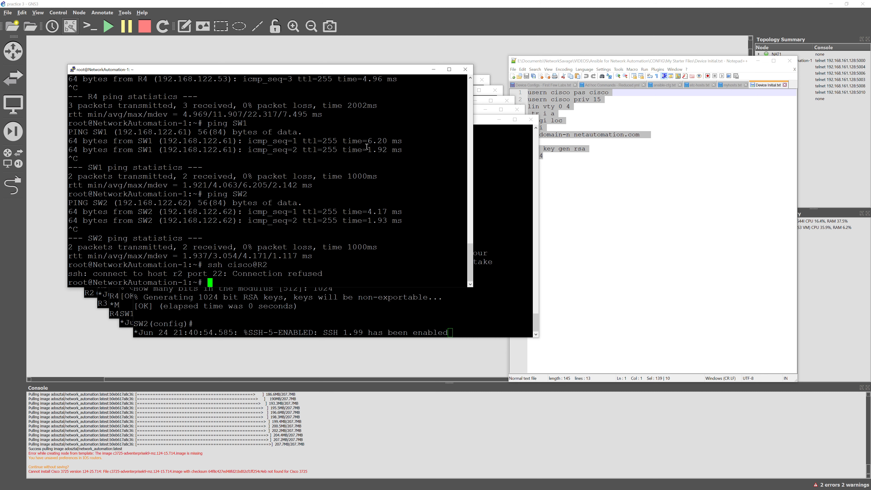
Retry the SSH login to R2, accept its host key, enter the password, then exit
{"action": "key", "text": "Up"}
{"action": "key", "text": "Return"}
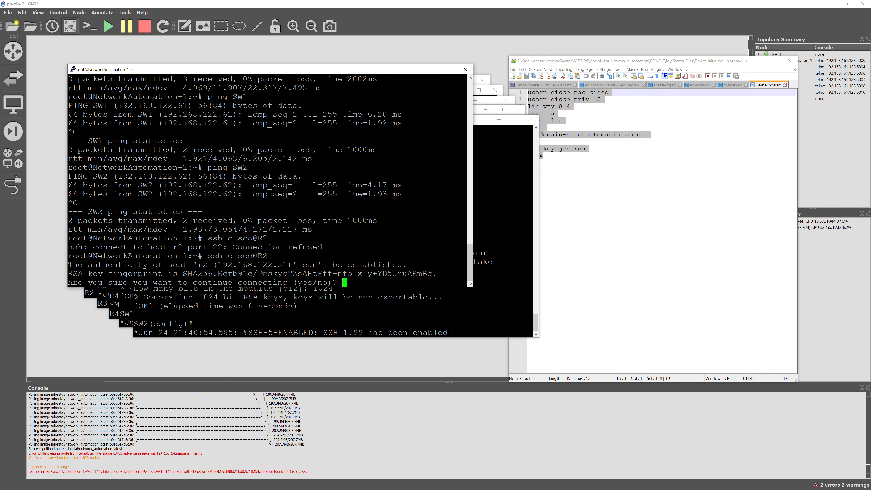
{"action": "type", "text": "yes"}
{"action": "key", "text": "Return"}
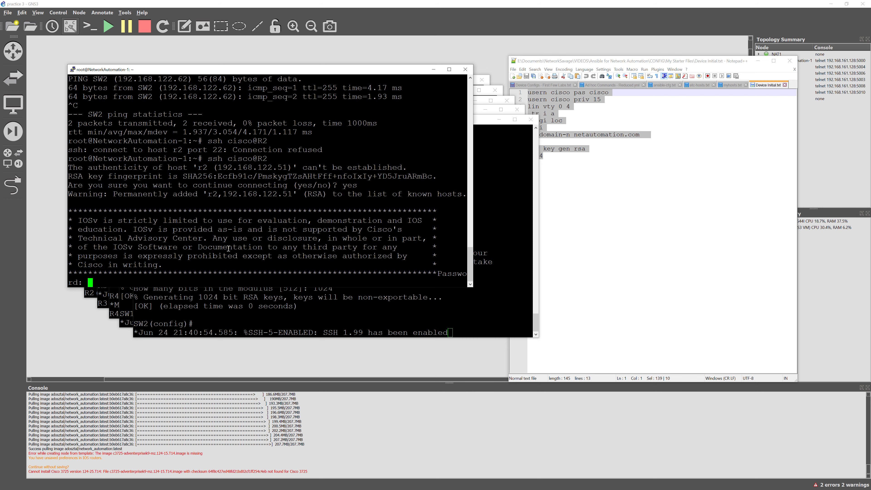
{"action": "type", "text": "cisco"}
{"action": "key", "text": "Return"}
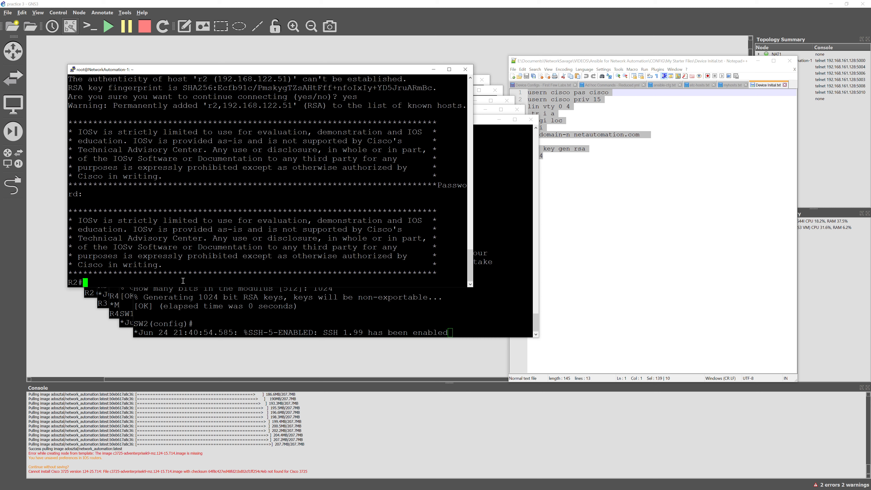
{"action": "type", "text": "exit"}
{"action": "key", "text": "Return"}
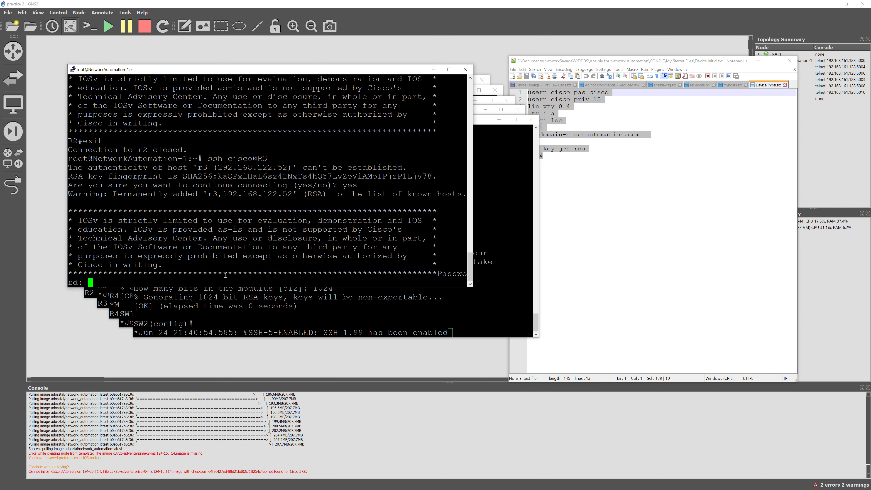
SSH to R4 as cisco, accept its host key, log in, then exit
{"action": "type", "text": "ssh cisco@R4"}
{"action": "key", "text": "Return"}
{"action": "type", "text": "yes"}
{"action": "key", "text": "Return"}
{"action": "type", "text": "cisco"}
{"action": "key", "text": "Return"}
{"action": "type", "text": "exit"}
{"action": "key", "text": "Return"}
SSH to SW1 as cisco, accept its host key, log in, then exit
{"action": "type", "text": "ssh cisco@SW1"}
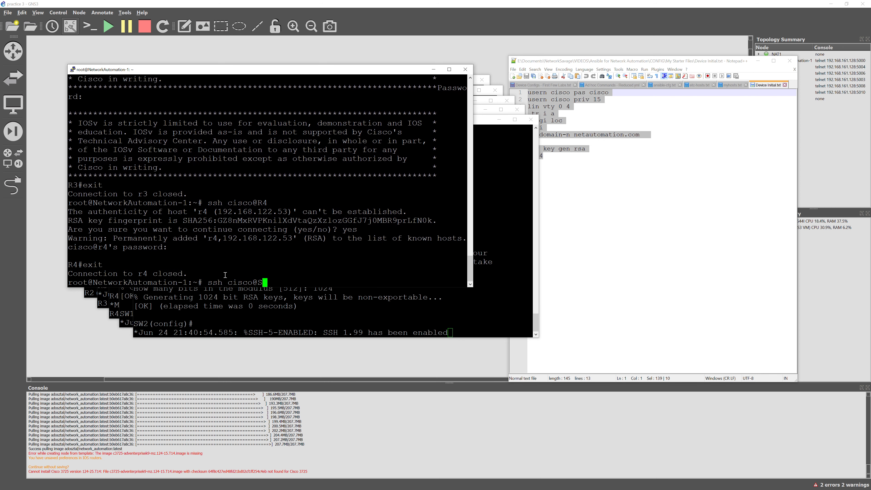
{"action": "key", "text": "Return"}
{"action": "type", "text": "yes"}
{"action": "key", "text": "Return"}
{"action": "type", "text": "cisco"}
{"action": "key", "text": "Return"}
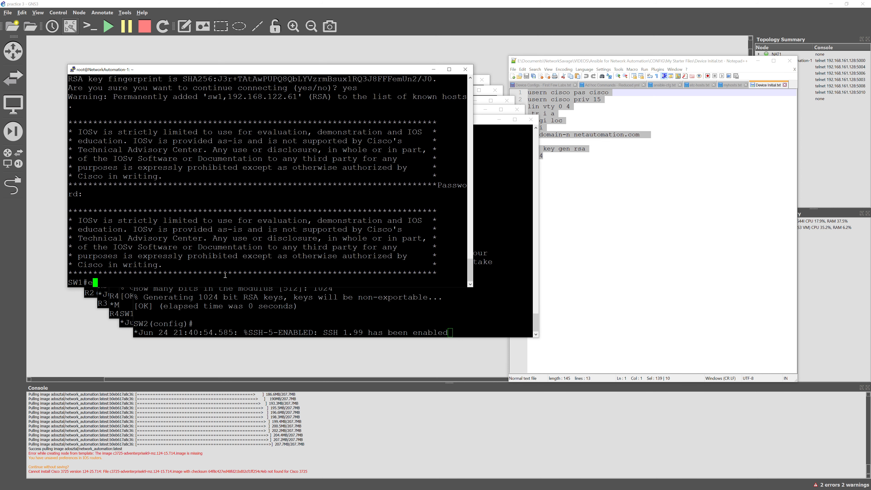
{"action": "type", "text": "exit"}
{"action": "key", "text": "Return"}
SSH to SW2 as cisco, accept its host key, log in, and exit
{"action": "type", "text": "ssh cisco@SW2"}
{"action": "key", "text": "Return"}
{"action": "type", "text": "yes"}
{"action": "key", "text": "Return"}
{"action": "type", "text": "cisco"}
{"action": "key", "text": "Return"}
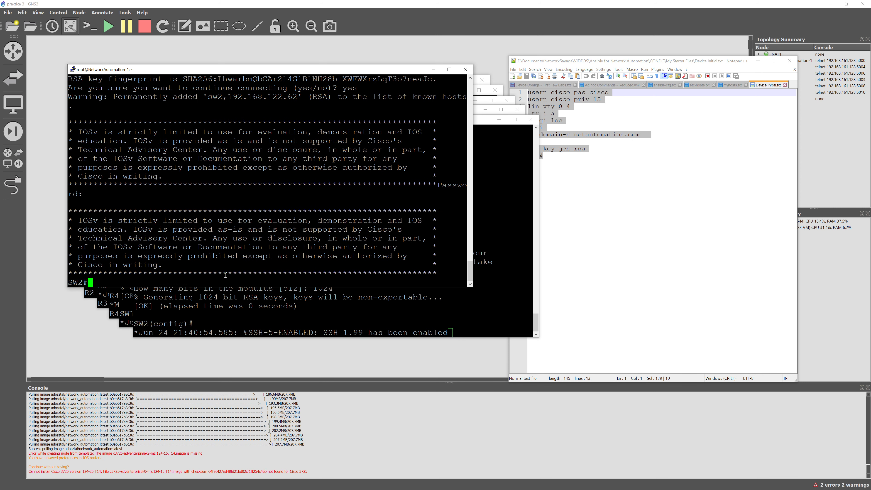
{"action": "type", "text": "exit"}
{"action": "key", "text": "Return"}
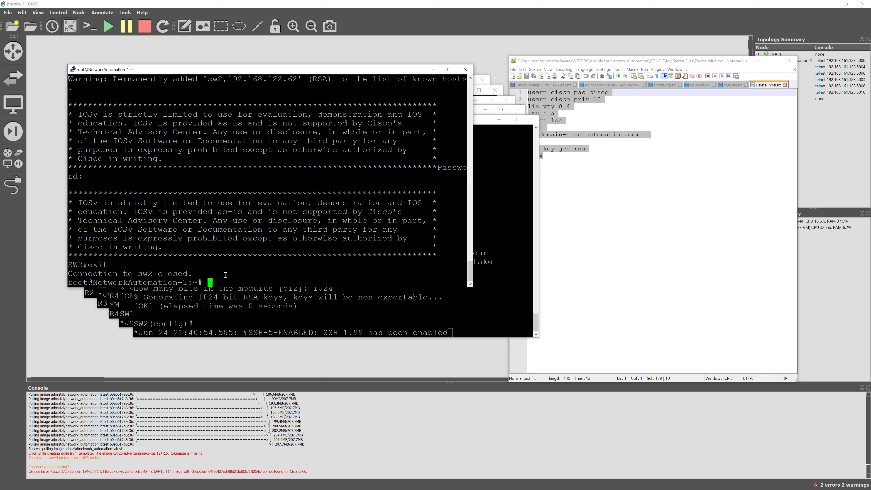
Select the ansible R1 -m raw -a "show version" command on line 208 of the notes
{"action": "left_click", "coordinate": [605, 308]}
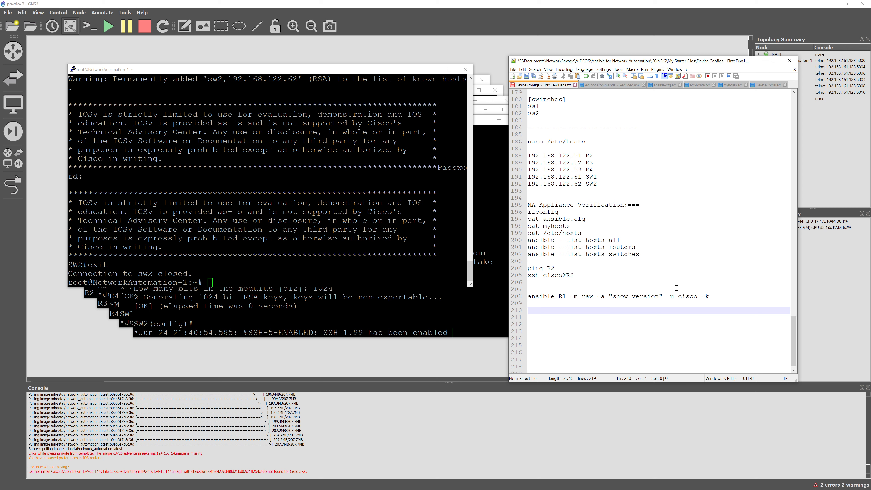
{"action": "left_click_drag", "start_coordinate": [710, 296], "coordinate": [525, 298]}
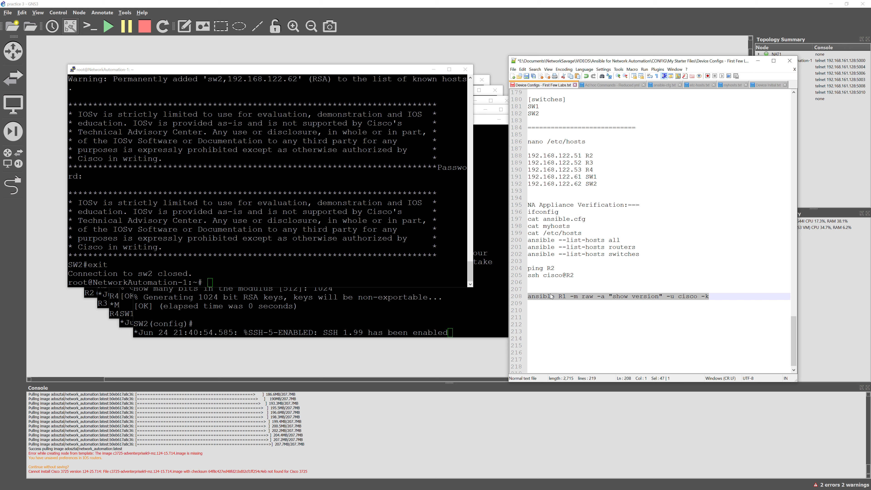
Paste and run the ansible R1 raw 'show version' command with the SSH password; no hosts match
{"action": "right_click", "coordinate": [350, 280]}
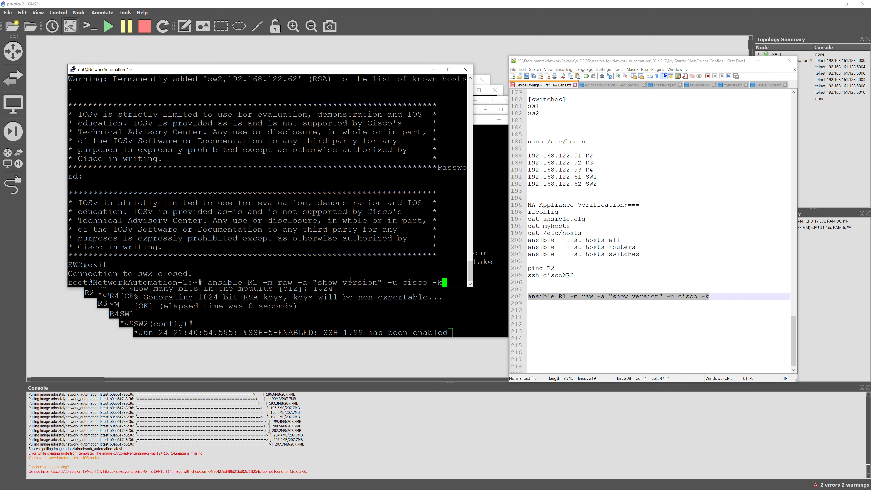
{"action": "left_click_drag", "start_coordinate": [443, 283], "coordinate": [209, 284]}
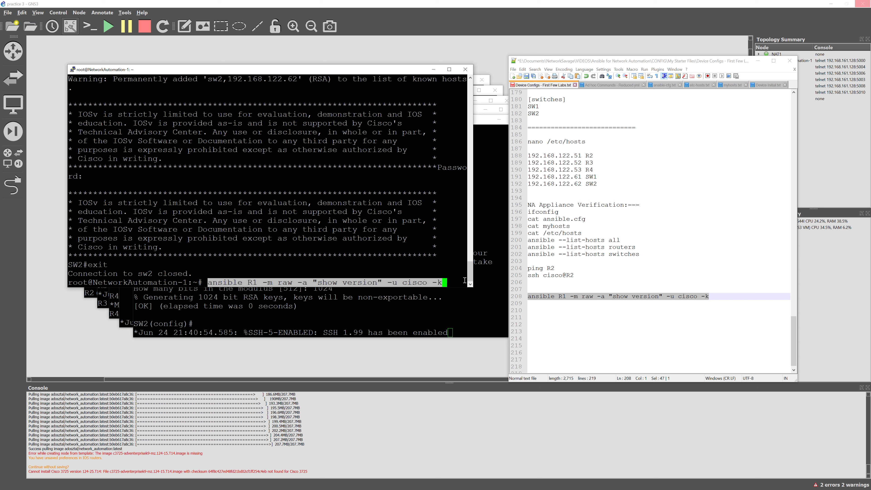
{"action": "key", "text": "Return"}
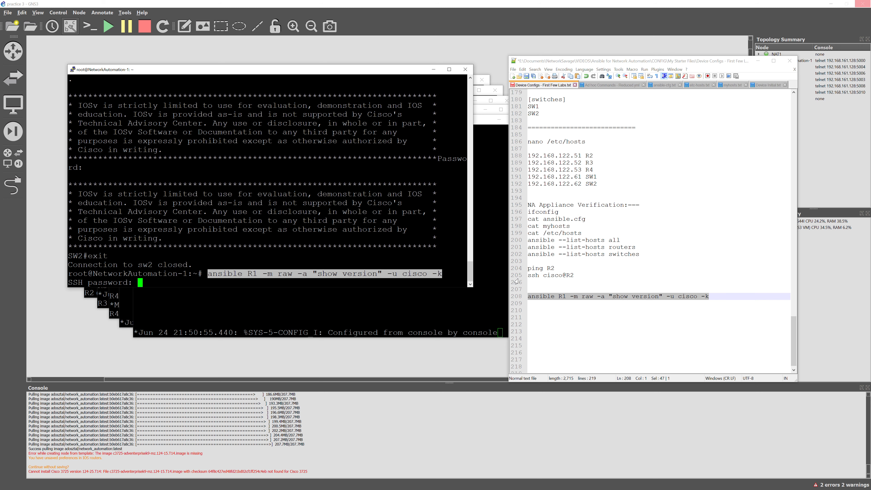
{"action": "key", "text": "Return"}
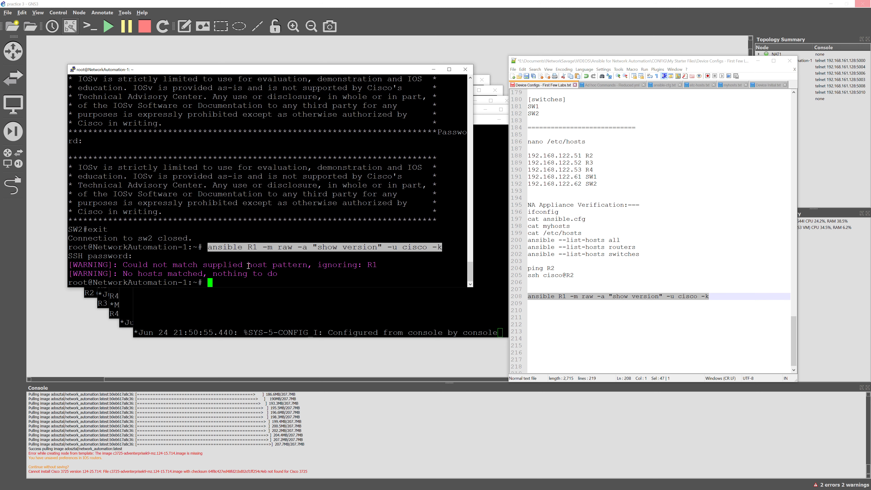
{"action": "left_click", "coordinate": [582, 312]}
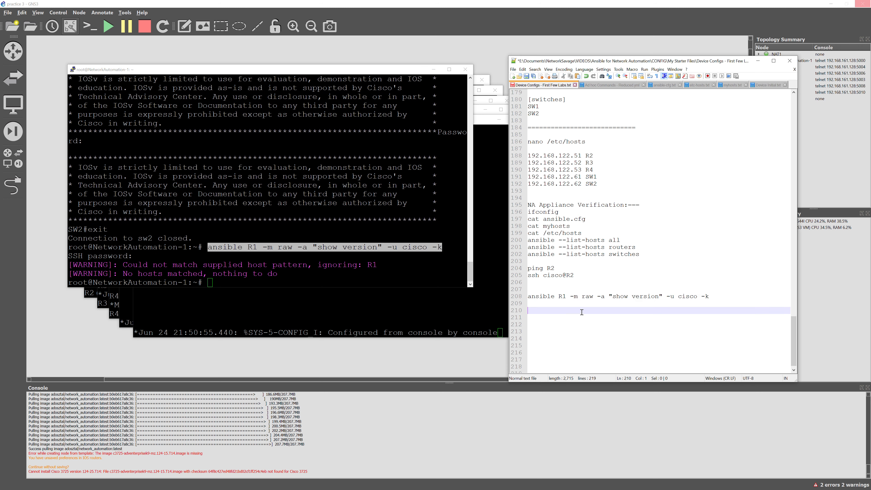
{"action": "left_click", "coordinate": [567, 296]}
Change the host on line 208 from R1 to R2 and copy the ansible command
{"action": "key", "text": "BackSpace"}
{"action": "type", "text": "2"}
{"action": "left_click_drag", "start_coordinate": [717, 296], "coordinate": [520, 297]}
{"action": "key", "text": "ctrl+c"}
Run the ansible R2 raw 'show version' command in the terminal and review R2's IOSv output
{"action": "left_click", "coordinate": [270, 276]}
{"action": "right_click", "coordinate": [270, 276]}
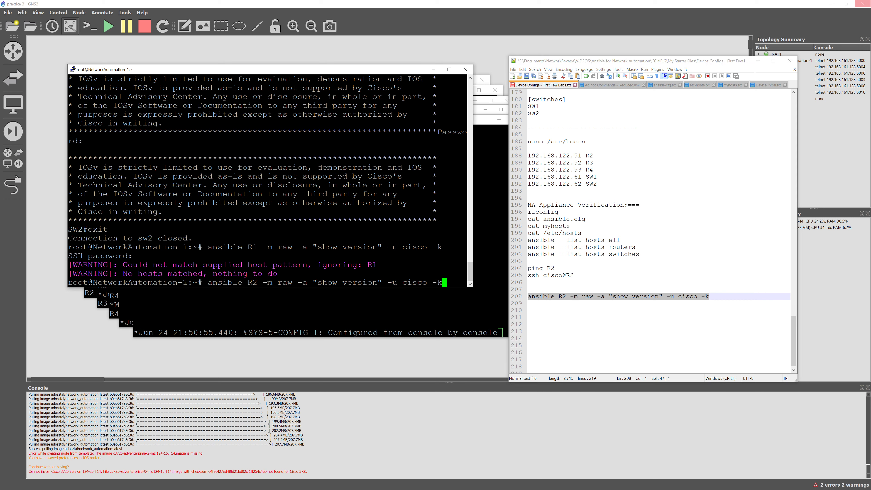
{"action": "key", "text": "Return"}
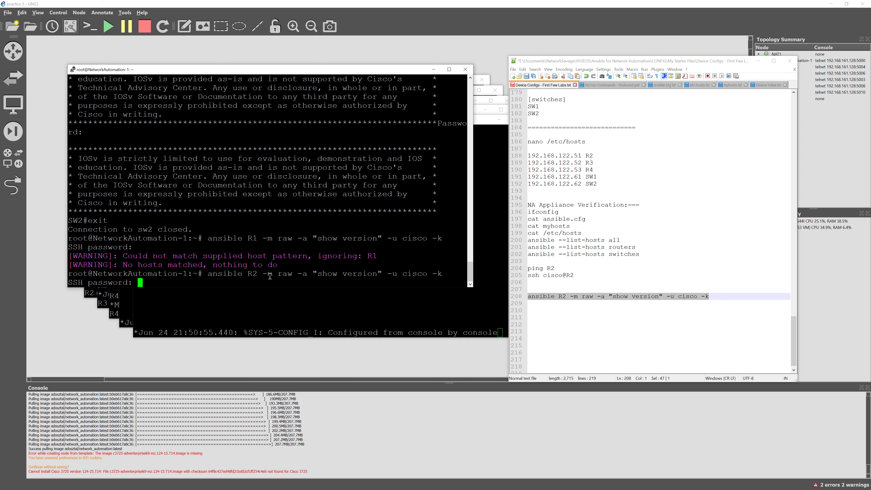
{"action": "key", "text": "Return"}
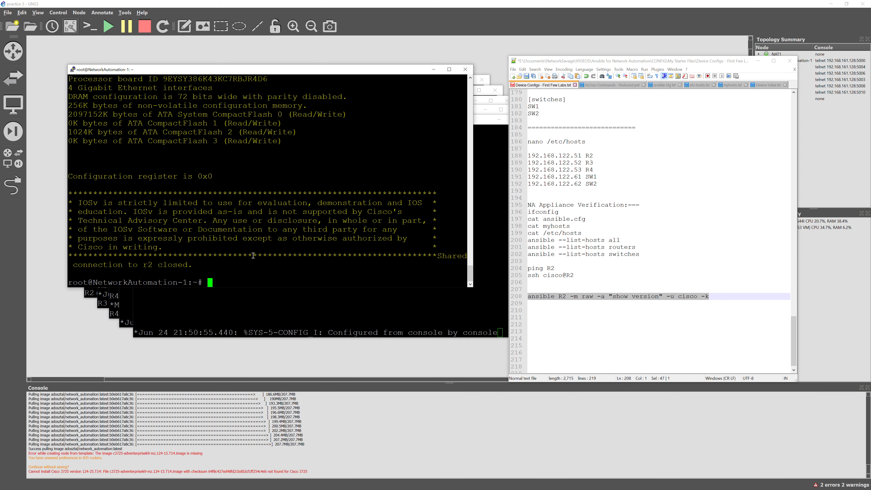
{"action": "scroll", "coordinate": [253, 256], "scroll_direction": "up", "scroll_amount": 4}
{"action": "scroll", "coordinate": [253, 256], "scroll_direction": "up", "scroll_amount": 4}
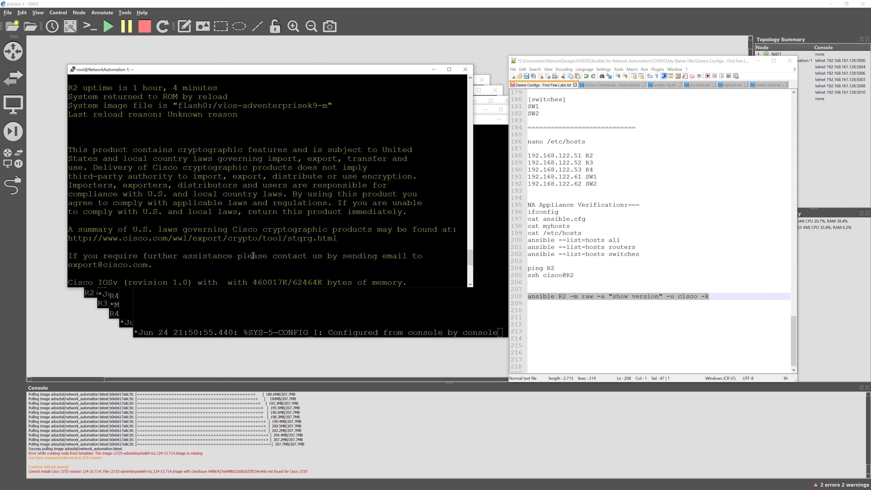
{"action": "scroll", "coordinate": [253, 256], "scroll_direction": "down", "scroll_amount": 8}
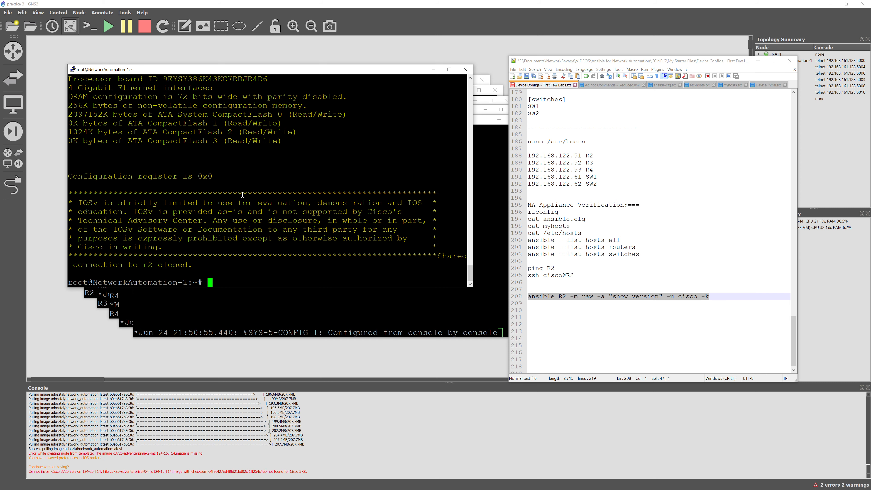
{"action": "scroll", "coordinate": [242, 195], "scroll_direction": "up", "scroll_amount": 10}
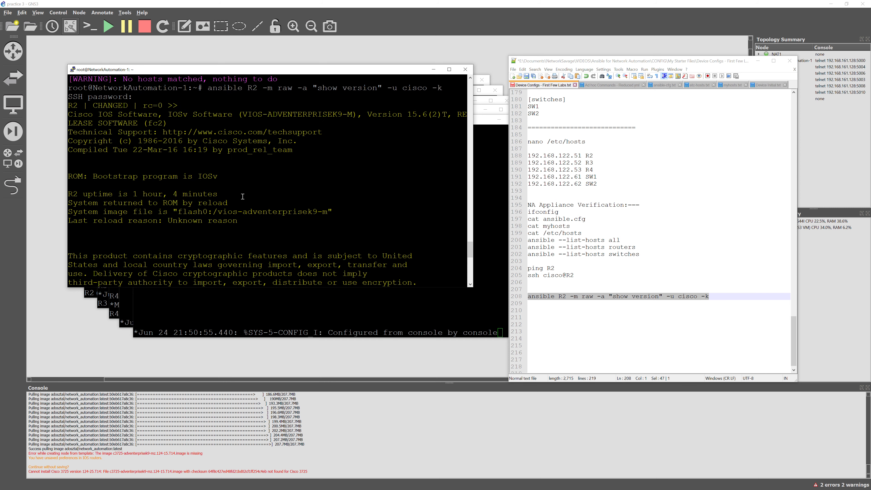